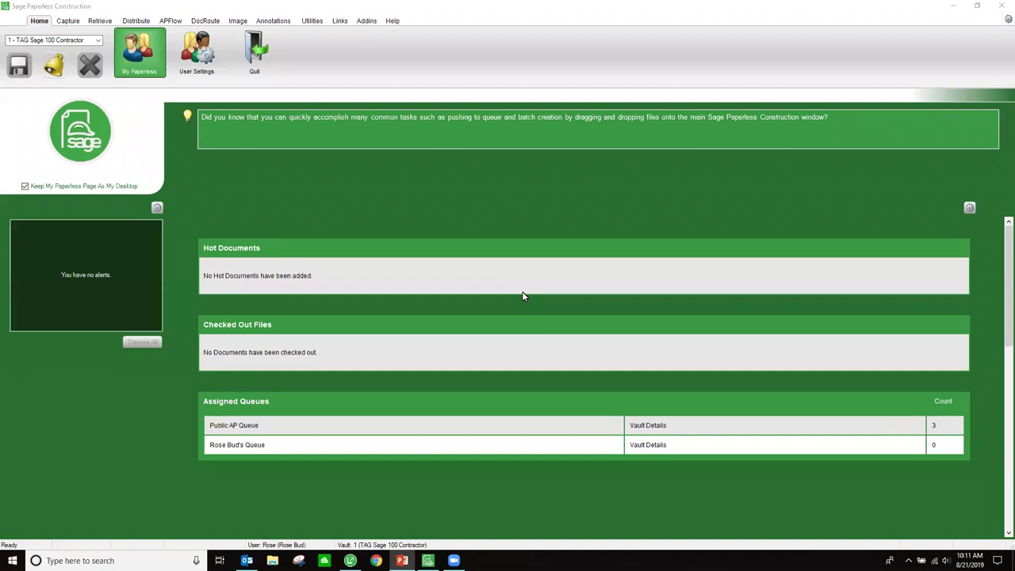
- Restore the window and drag the Banks invoice from the desktop over the split, queue and open drop tiles
left_click(977, 8)
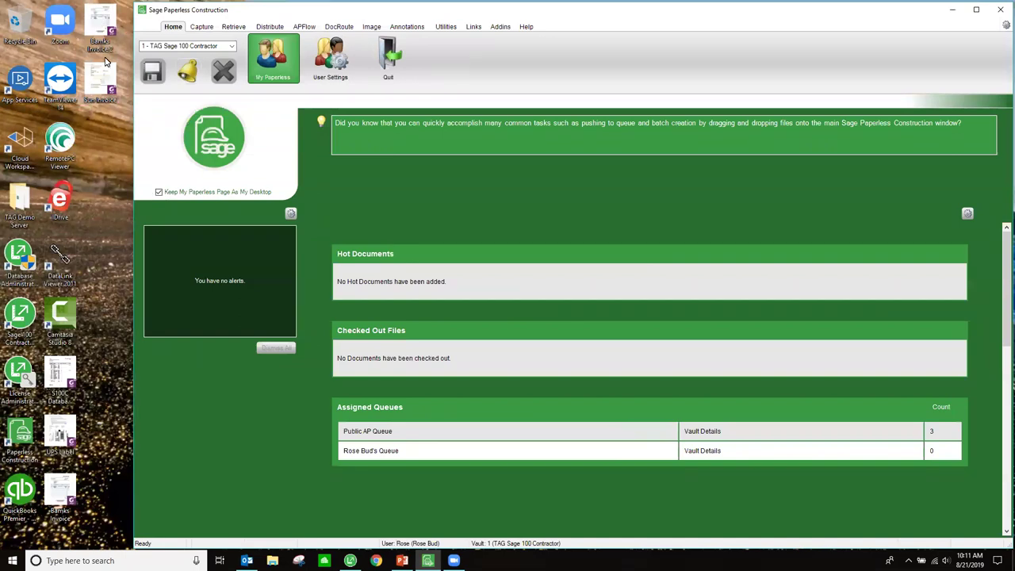
left_click_drag(99, 24, 165, 293)
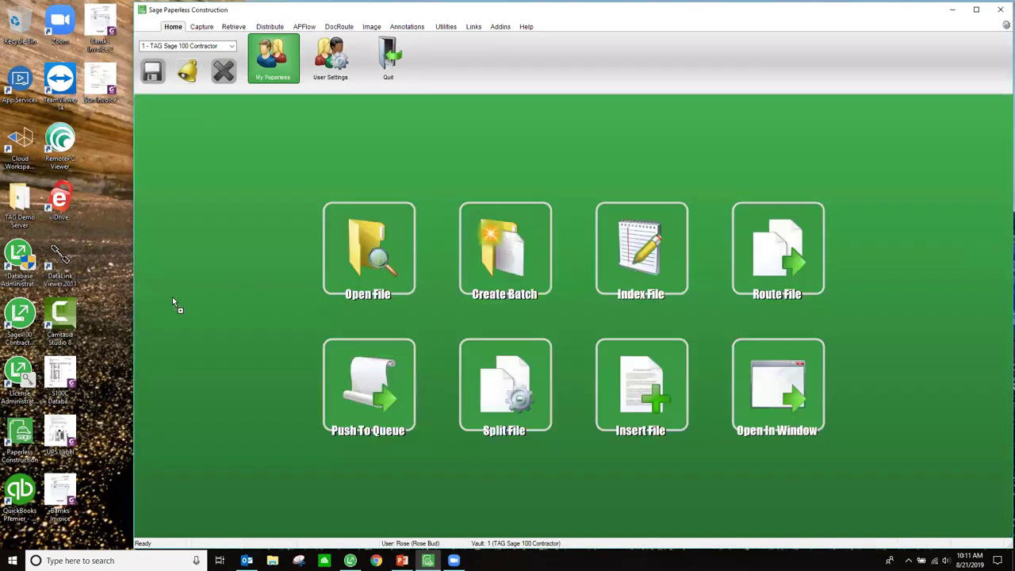
left_click_drag(332, 350, 772, 292)
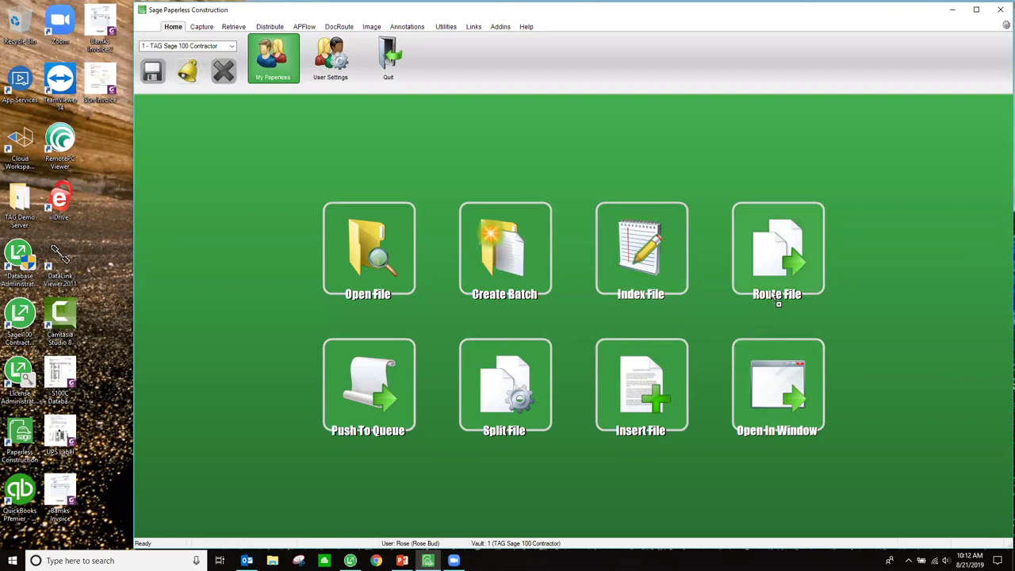
left_click_drag(676, 385, 521, 389)
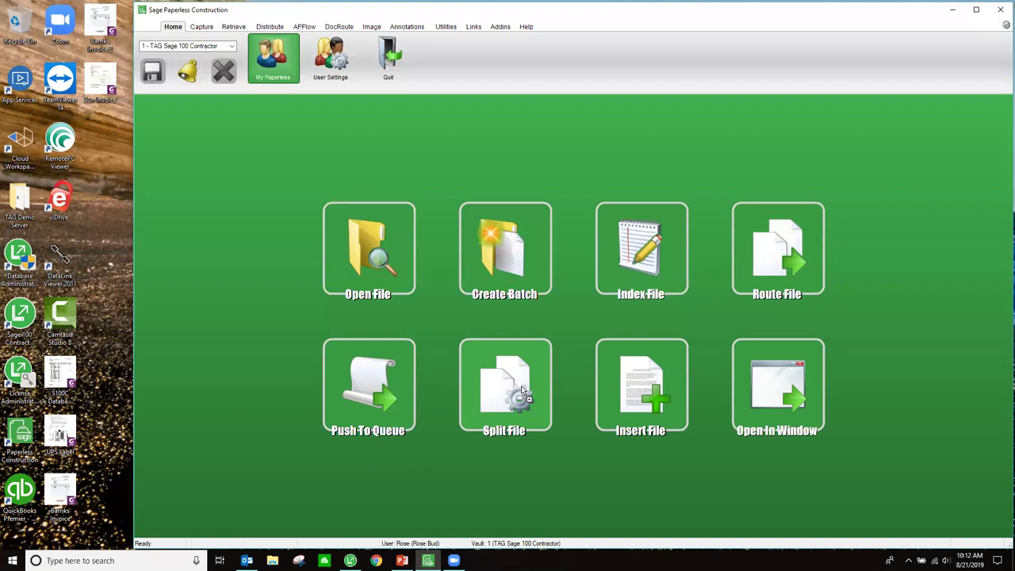
left_click_drag(522, 389, 627, 499)
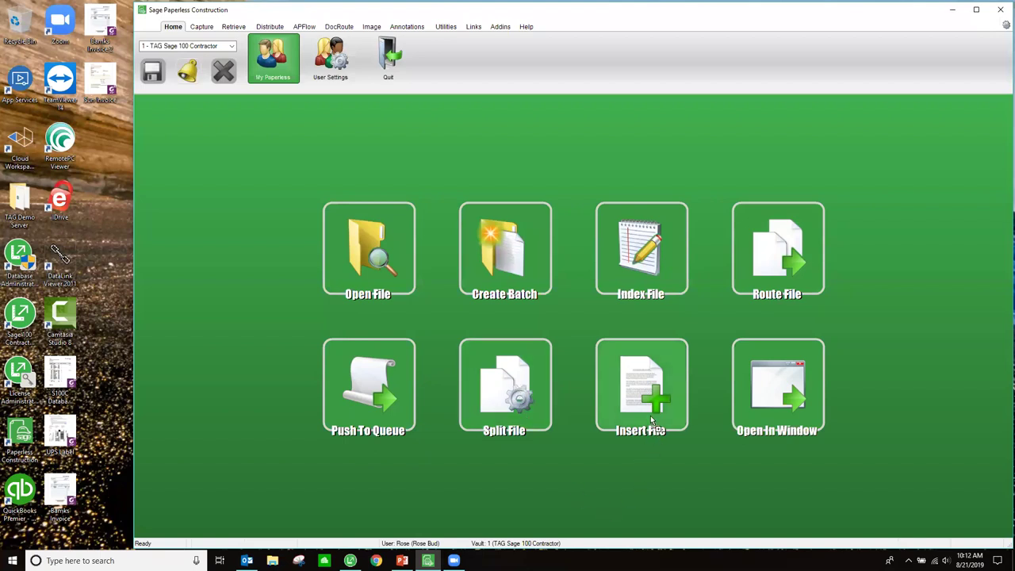
left_click_drag(650, 417, 360, 384)
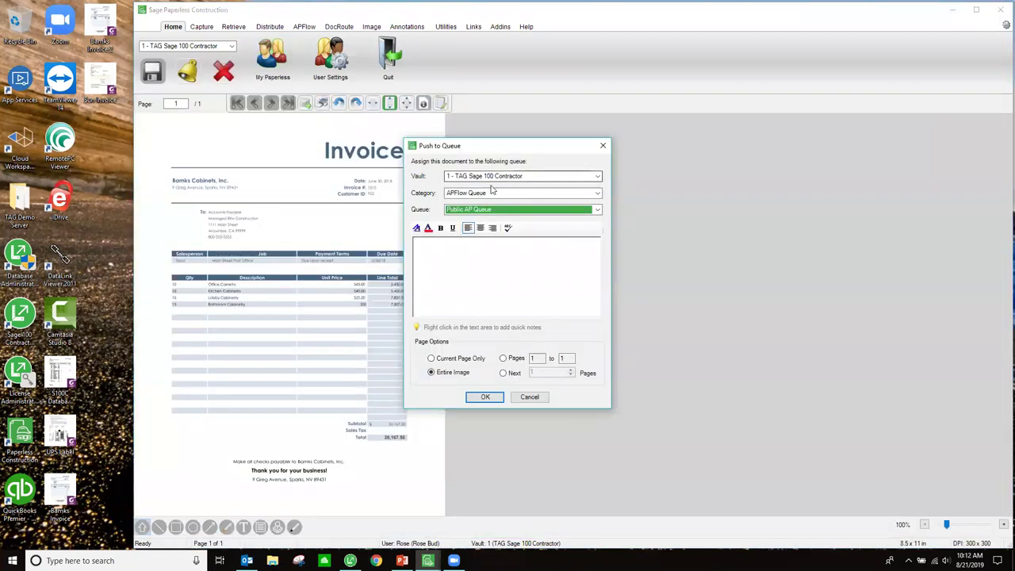
- Push the Bamks Cabinets and Sun Cleaning Service invoices to Public AP Queue, then switch to APFlow
left_click(485, 397)
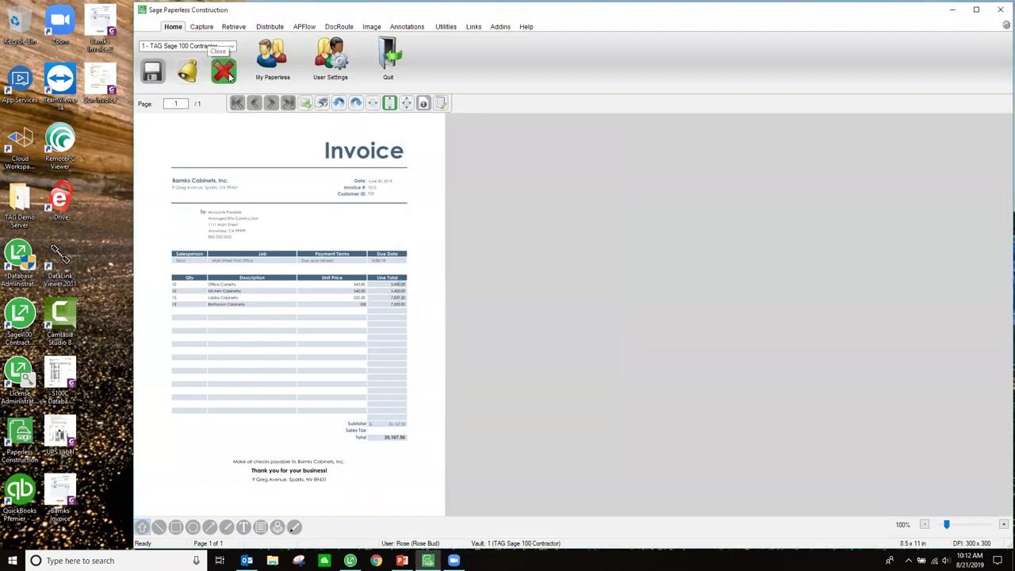
left_click(229, 74)
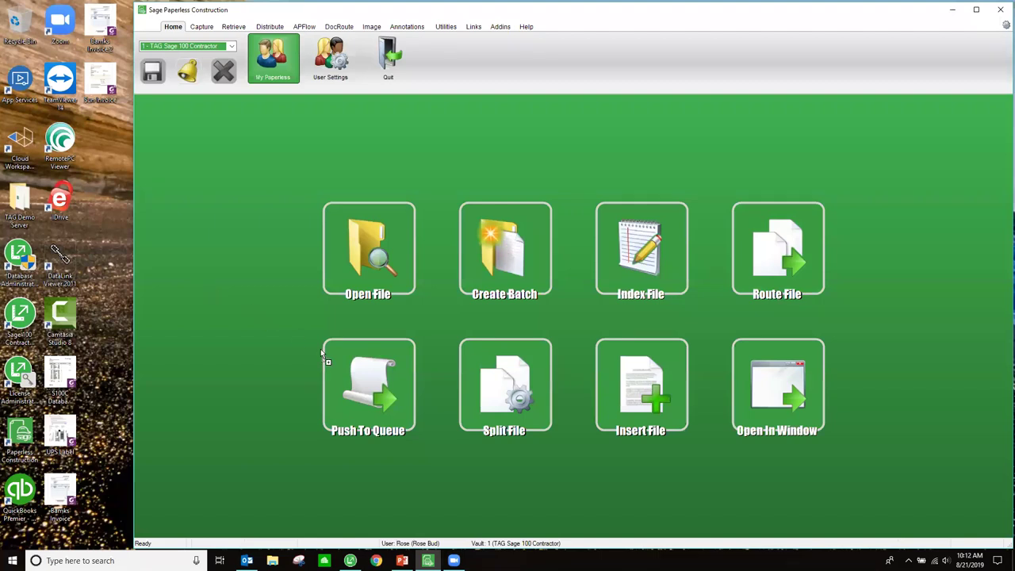
left_click(371, 385)
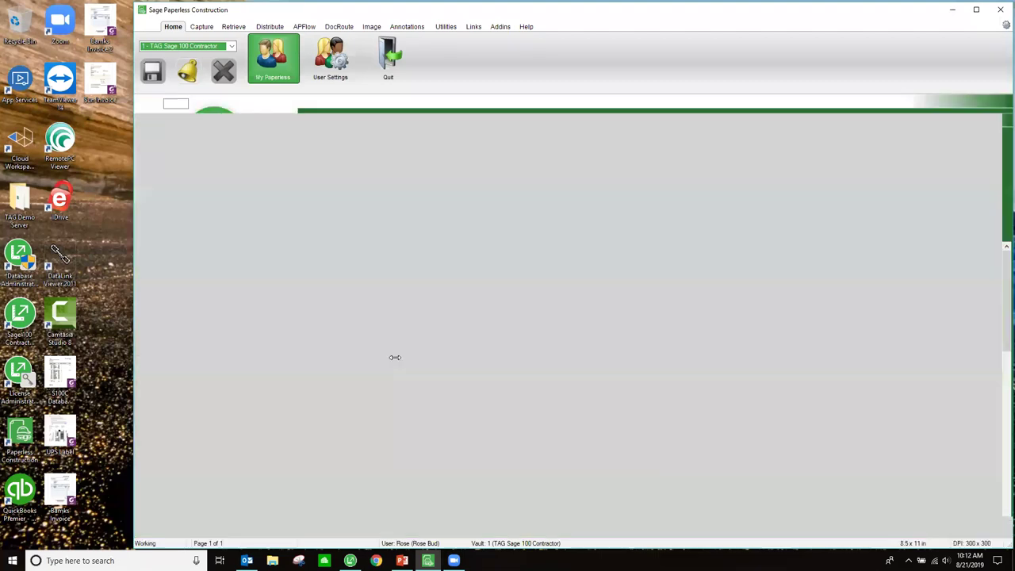
left_click(485, 398)
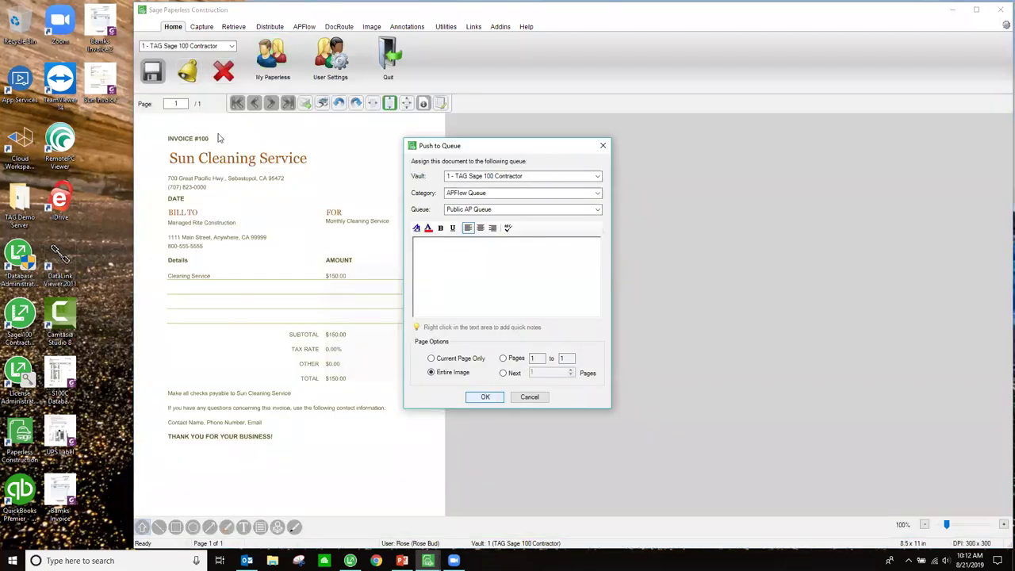
left_click(226, 73)
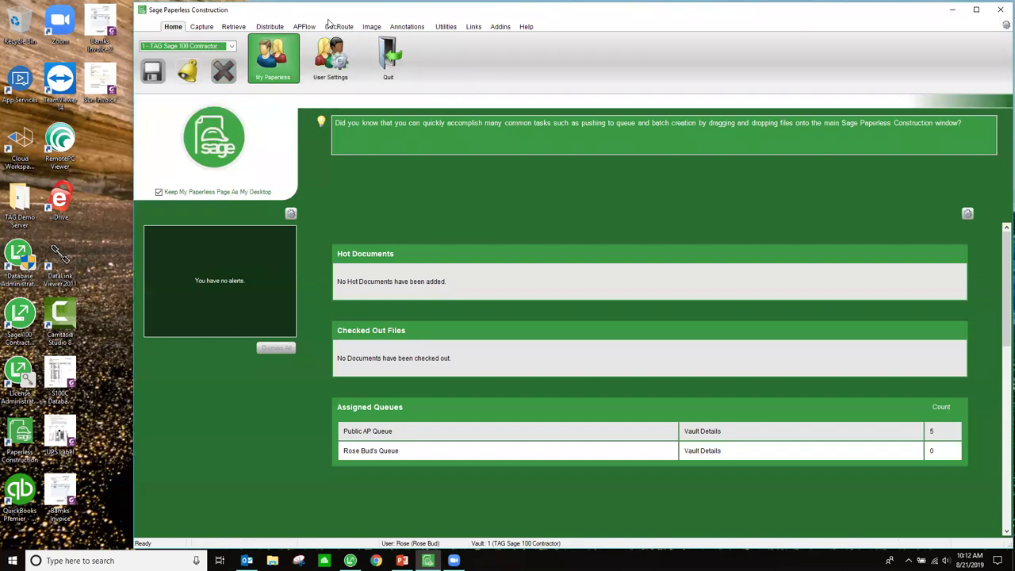
left_click(303, 27)
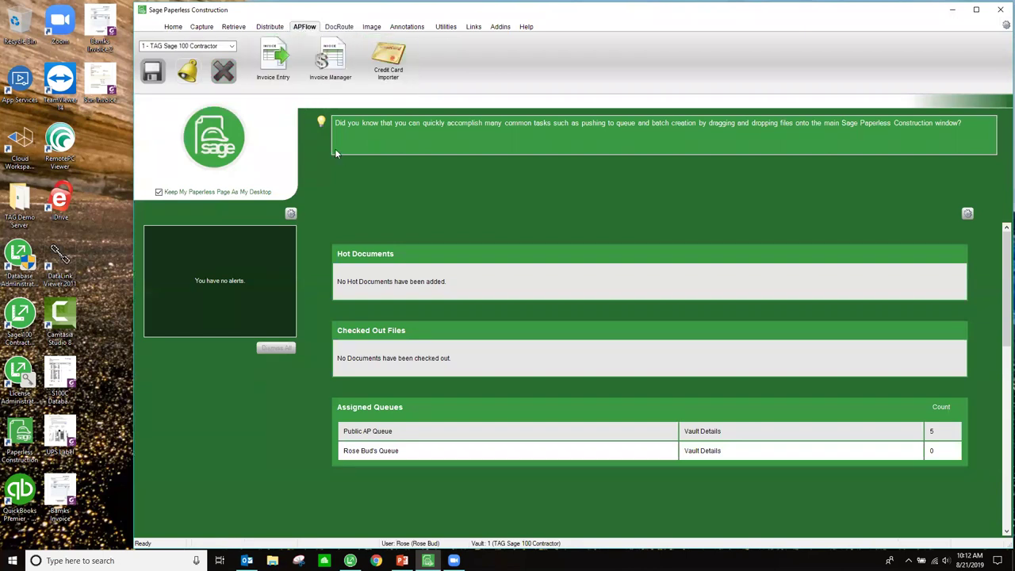
- Open Invoice Entry, preview queue documents 31, 41 and 43, and maximize on Bamks document 41
left_click(278, 68)
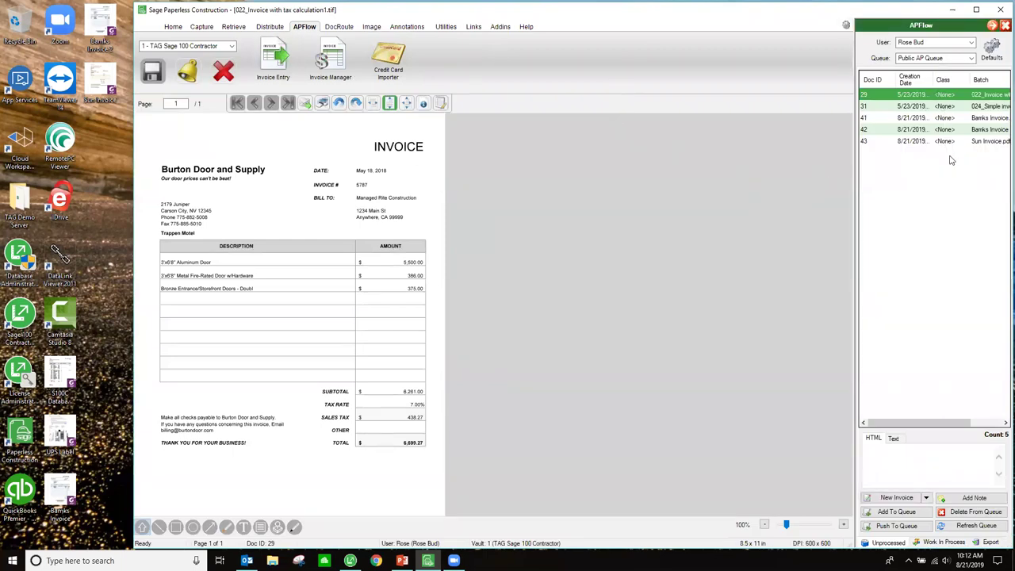
left_click(911, 108)
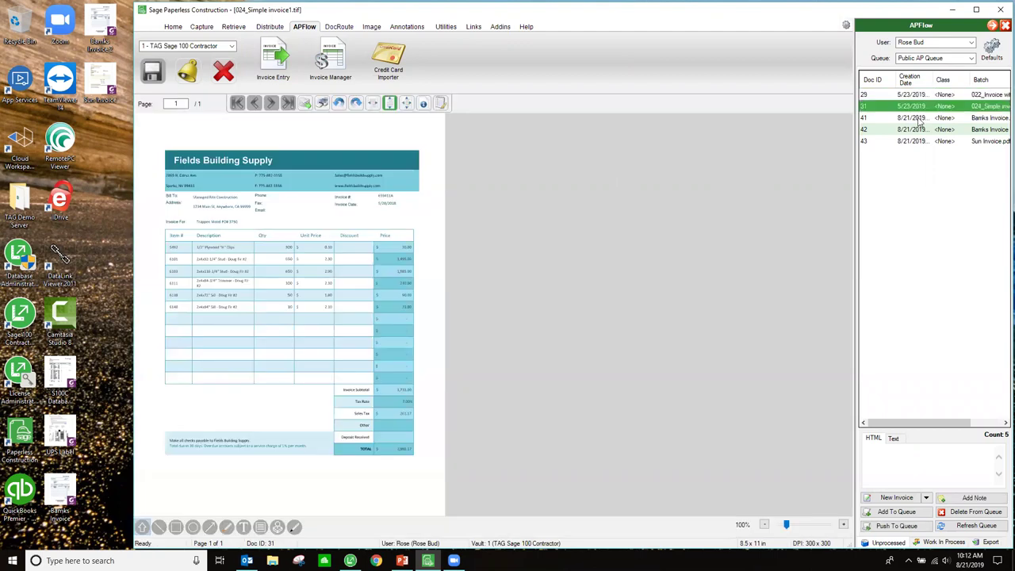
left_click(920, 118)
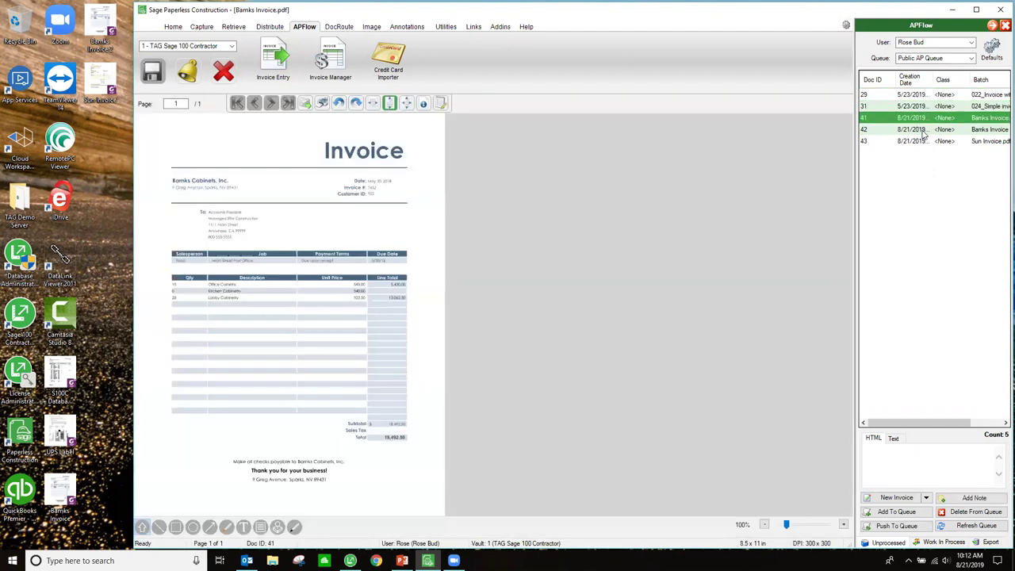
left_click(924, 135)
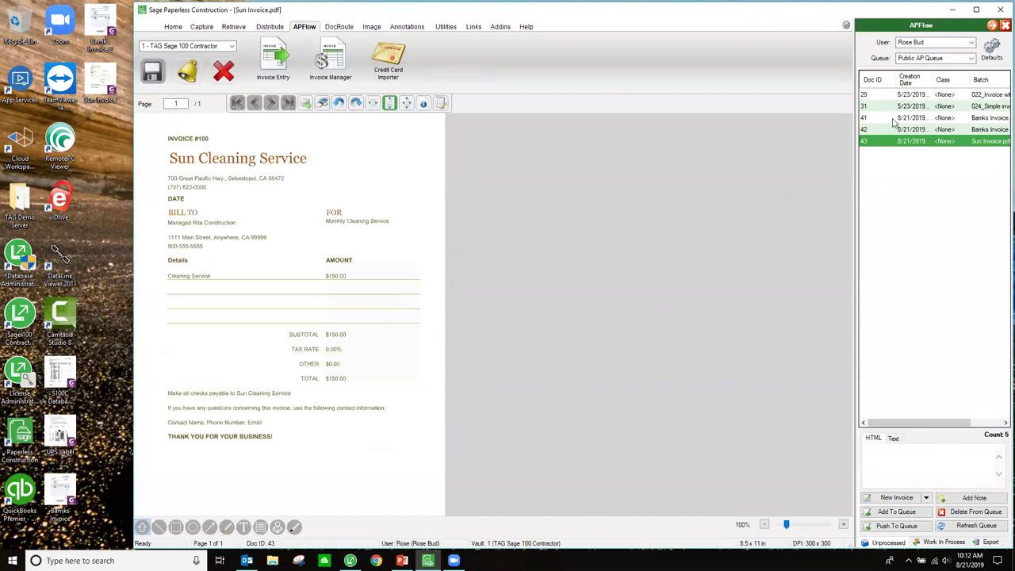
left_click(895, 119)
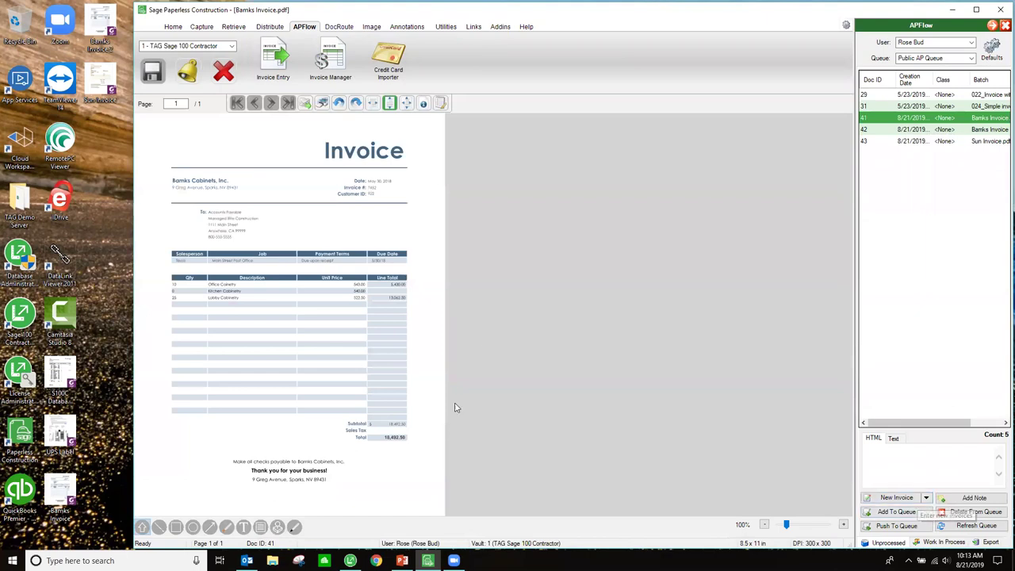
left_click(975, 10)
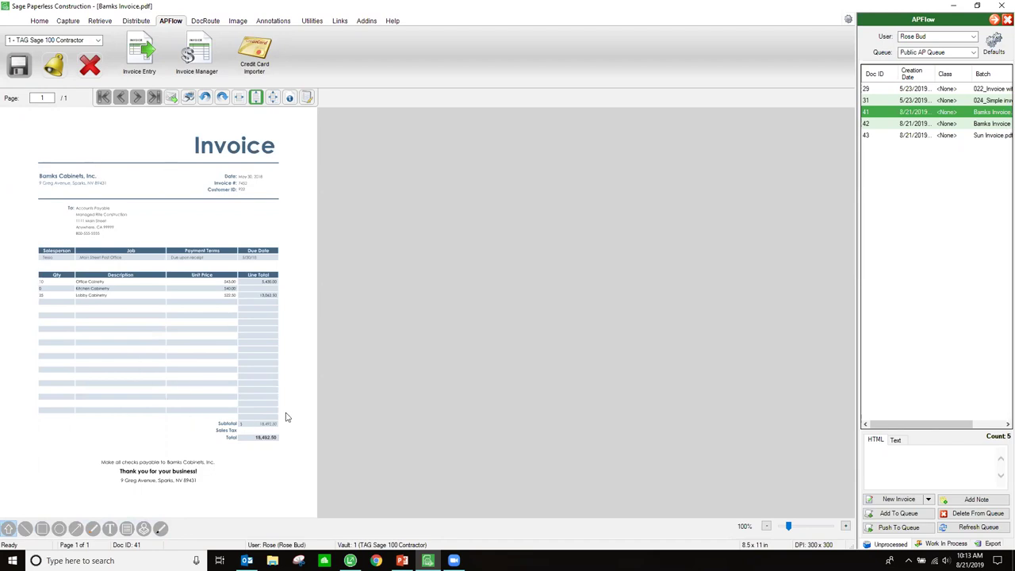
left_click(240, 98)
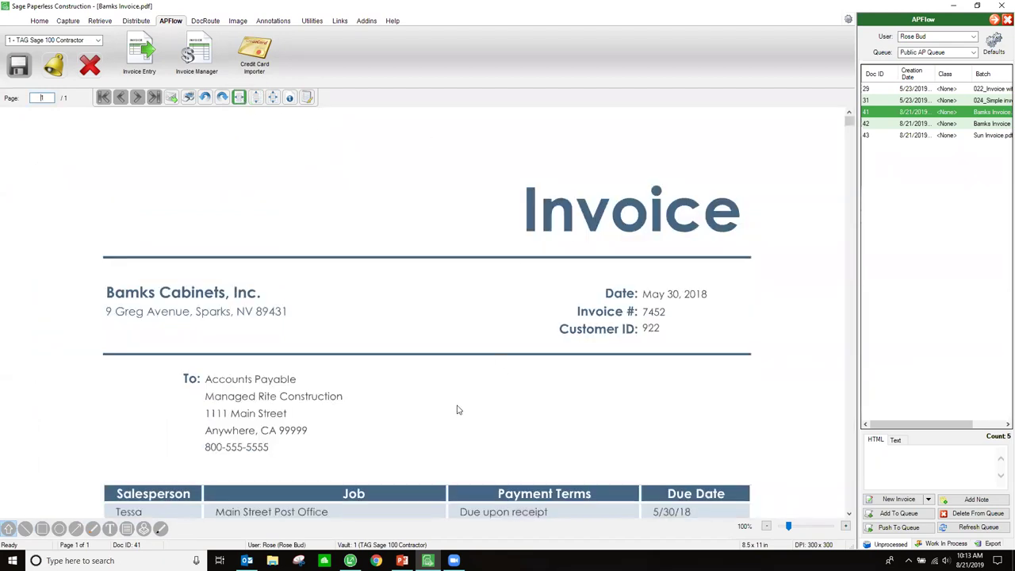
left_click(261, 96)
left_click(272, 97)
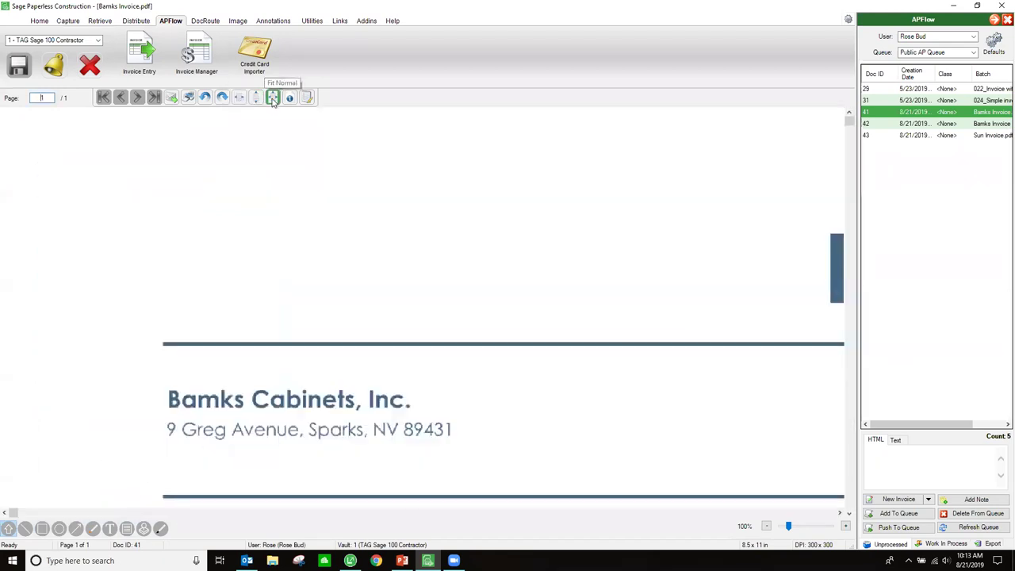
left_click(239, 97)
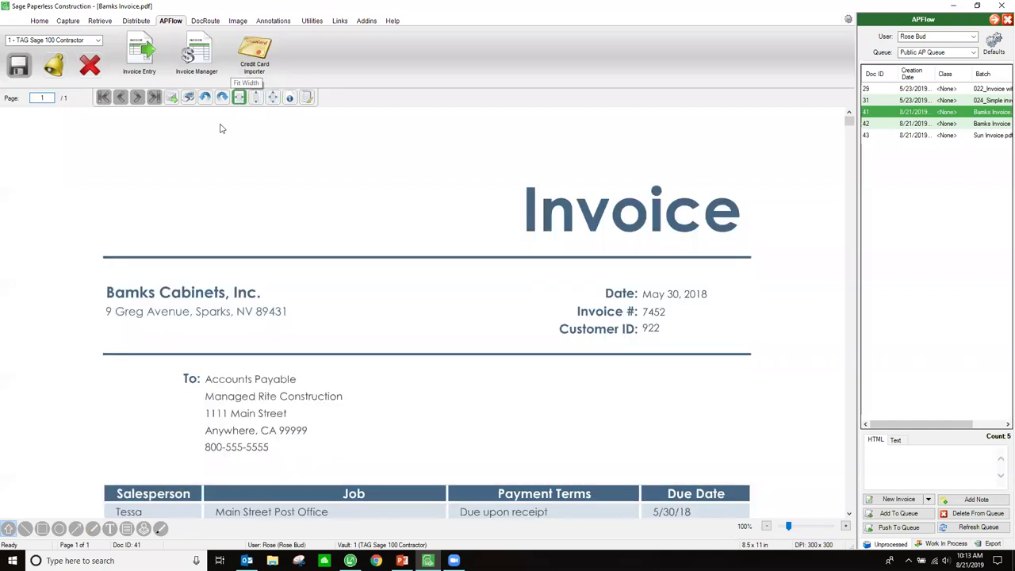
left_click(255, 96)
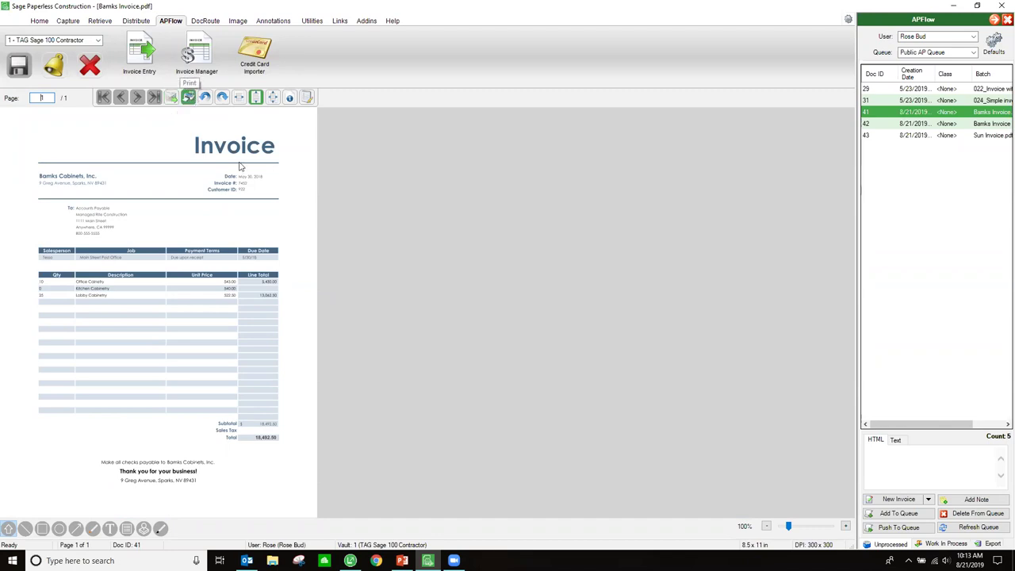
- Start a new invoice for the document and choose Bamks Cabinets as vendor
left_click(900, 499)
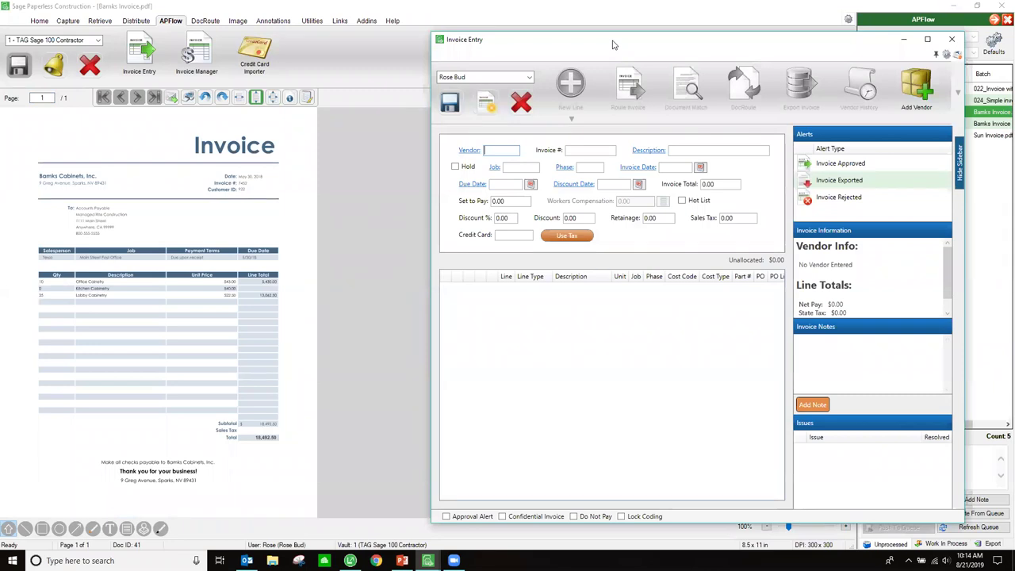
left_click_drag(613, 45, 519, 56)
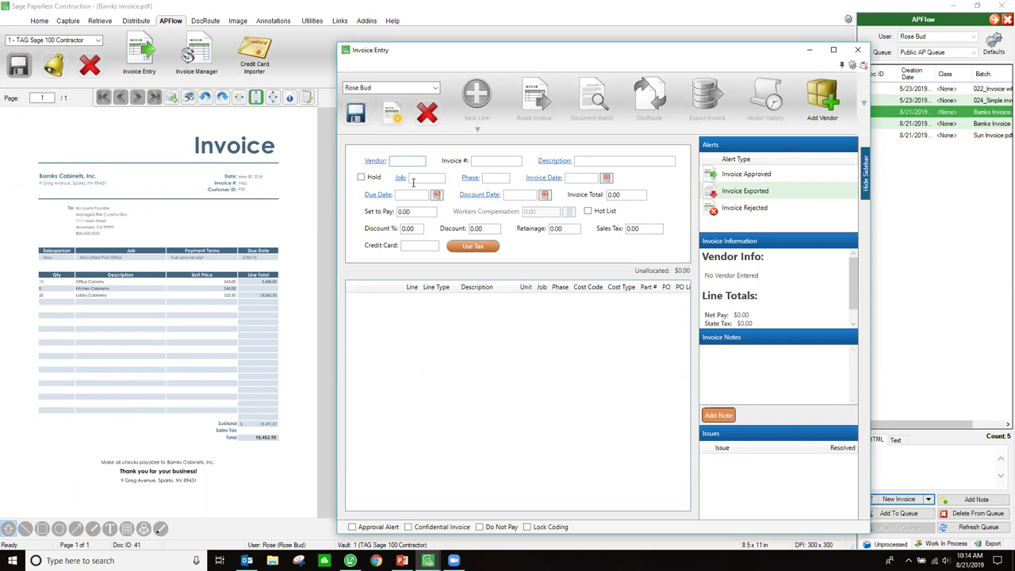
left_click(377, 161)
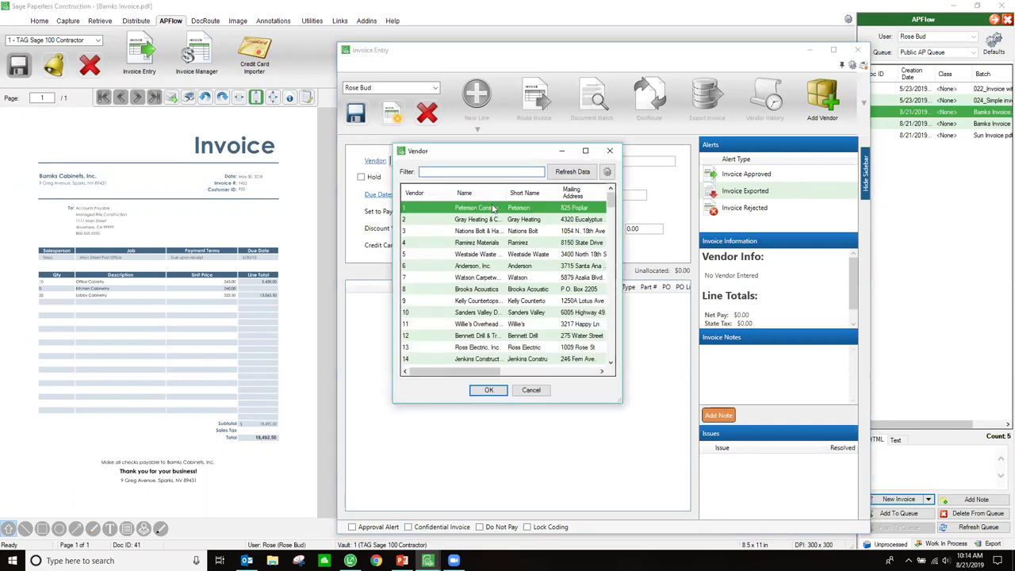
left_click(532, 390)
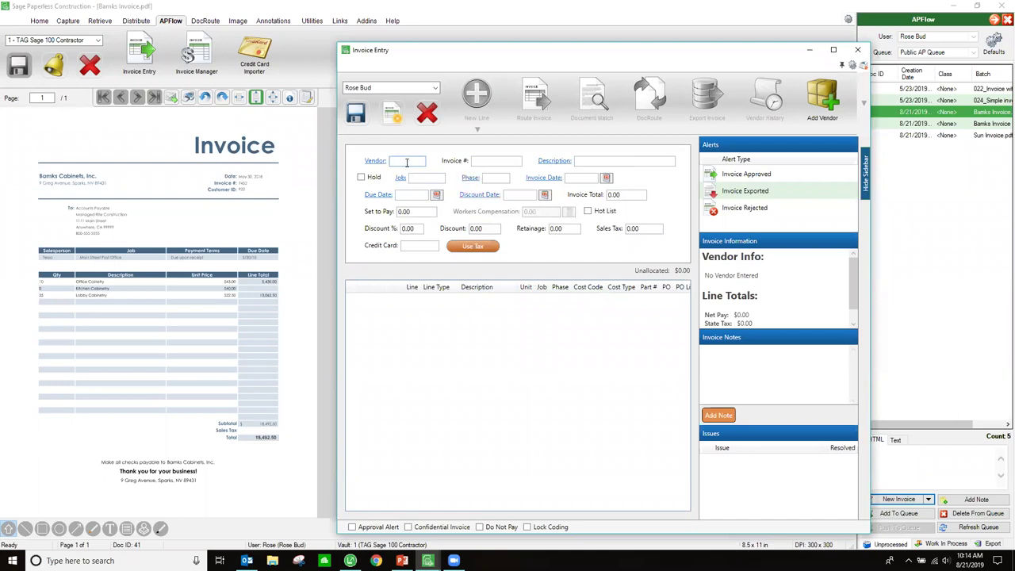
left_click(376, 161)
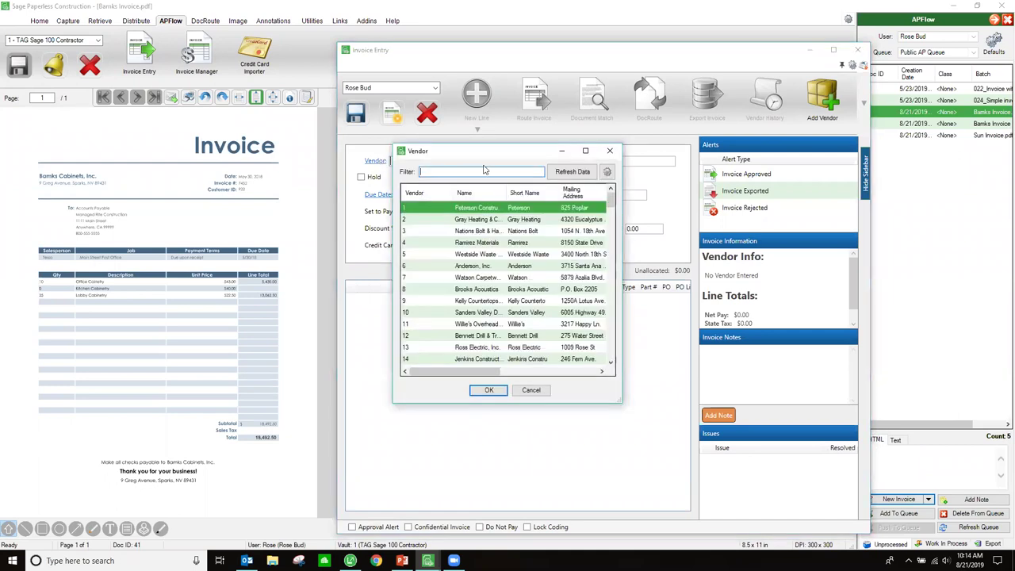
type("bm")
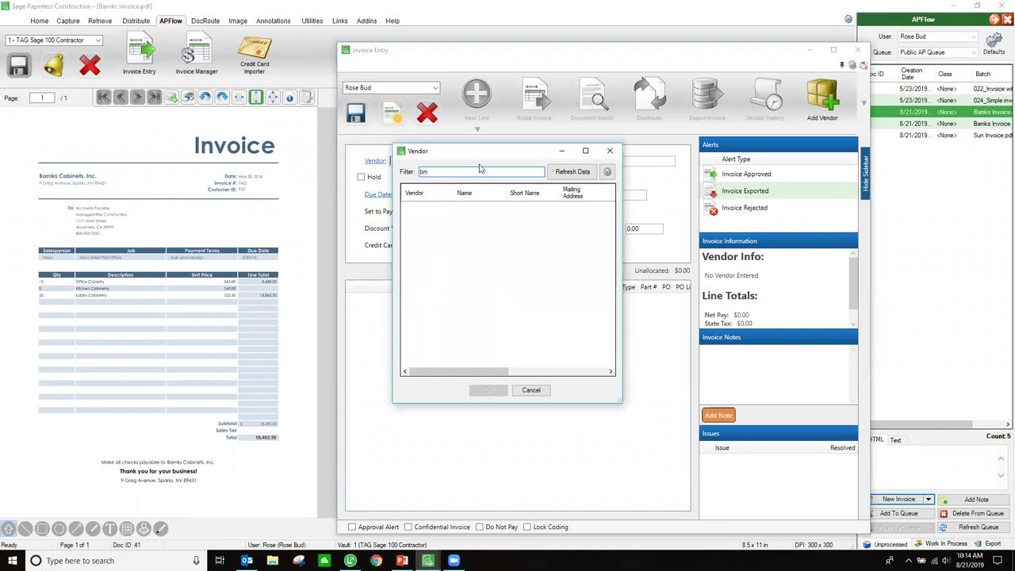
key("BackSpace")
type("am")
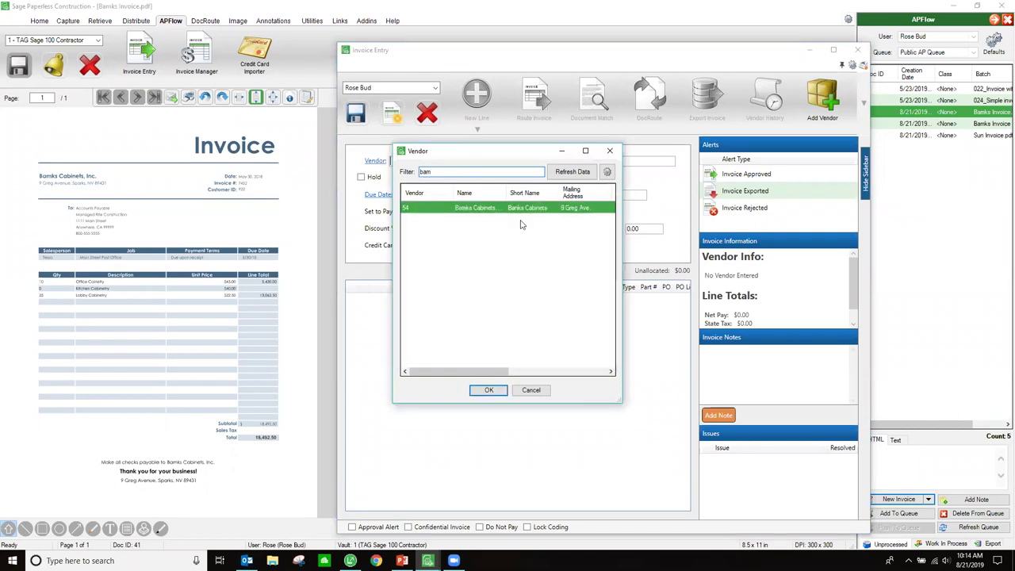
double_click(505, 208)
- Enter invoice number 7452, description Cabinets, and job 223 Main Street Post Office
left_click(496, 161)
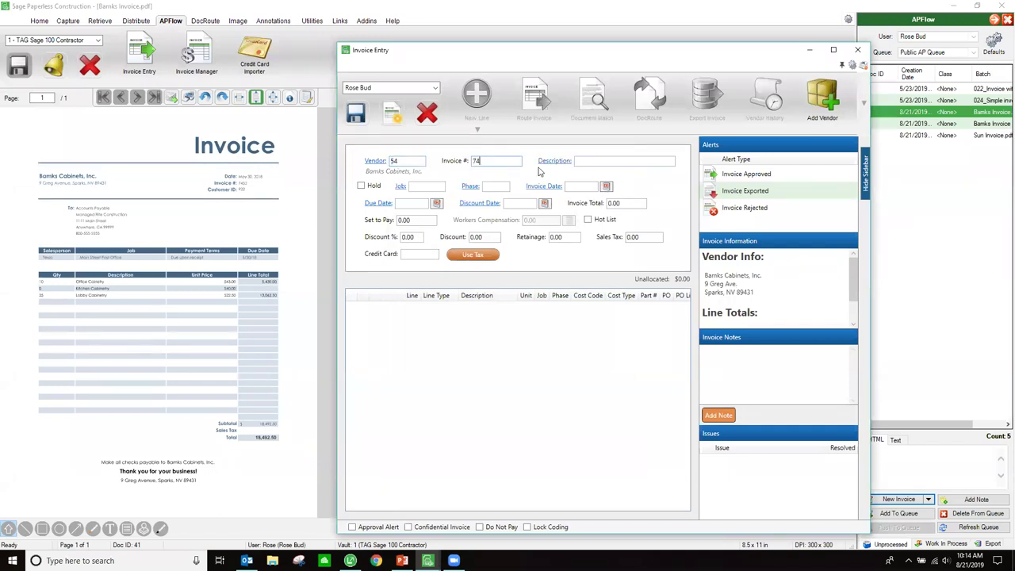
key("Tab")
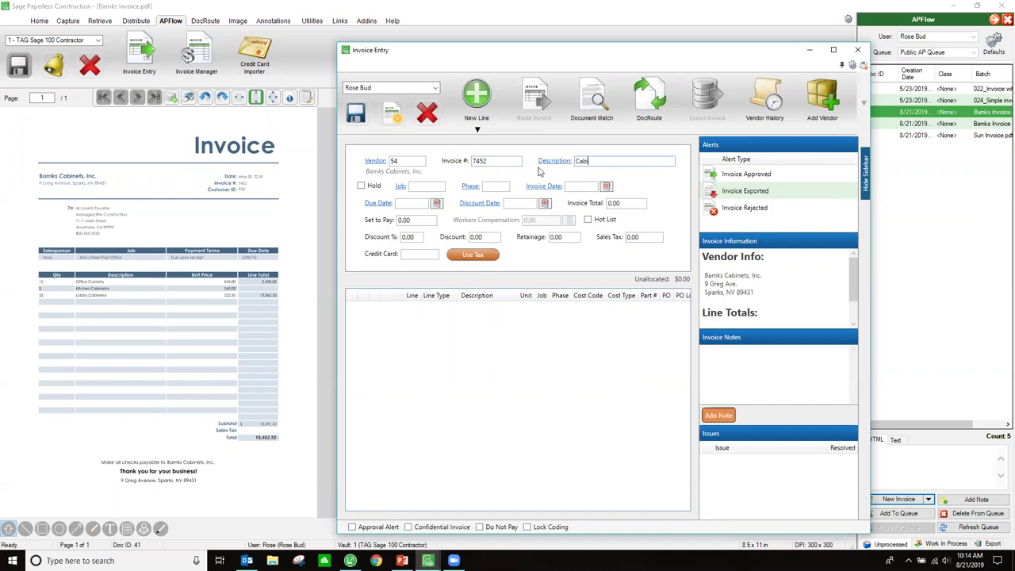
key("Tab")
key("Tab")
left_click(401, 187)
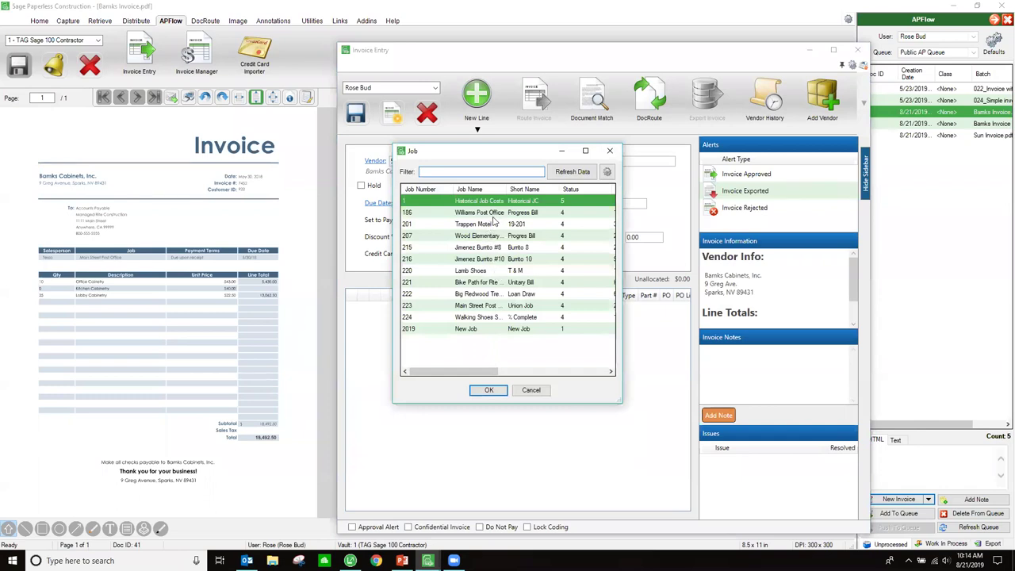
double_click(483, 308)
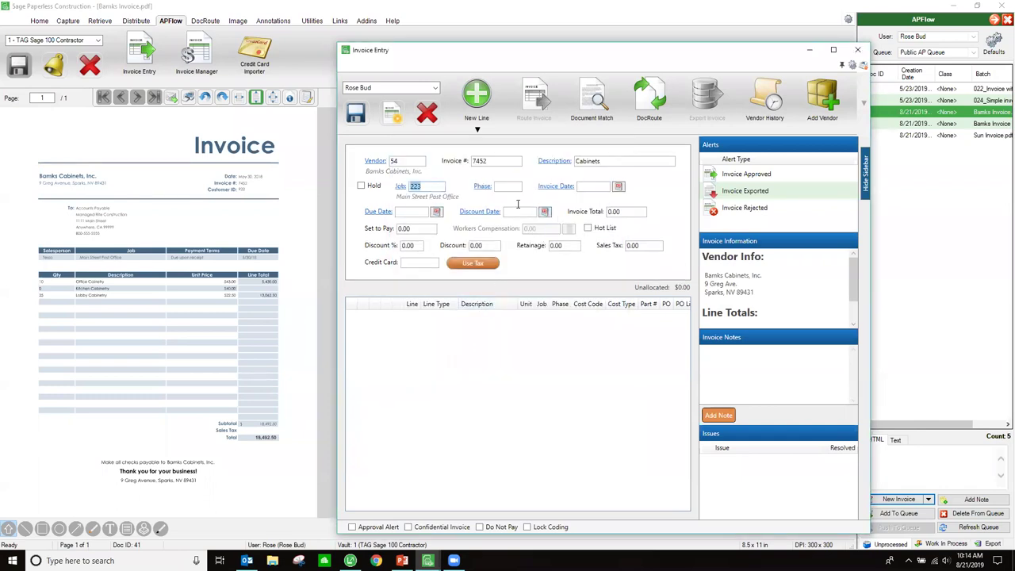
- Set the invoice date to 5/30/2018 and the invoice total to 18,492.50
left_click(588, 186)
type("053018")
key("Tab")
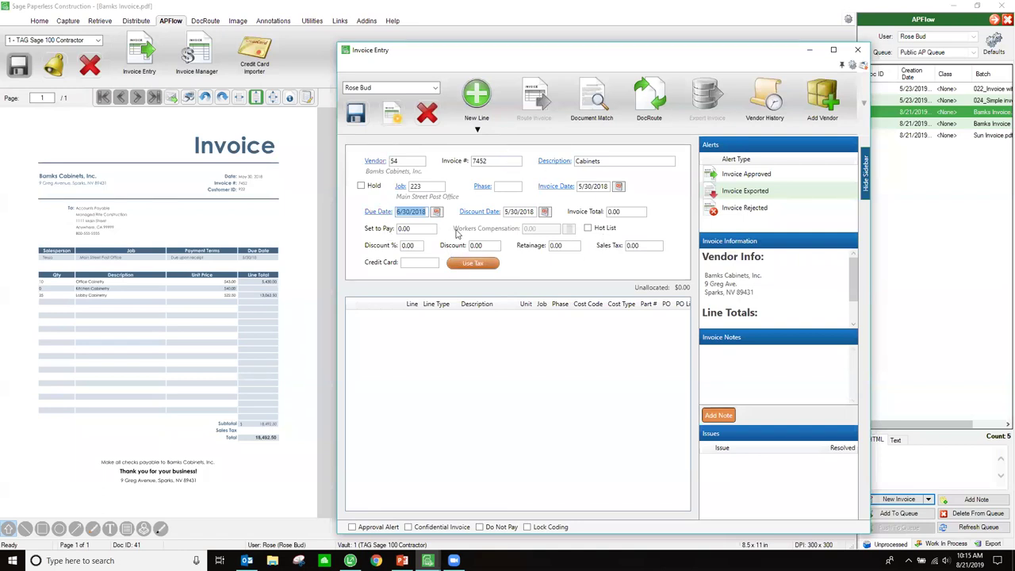
left_click(628, 212)
type("18,492.50")
key("Tab")
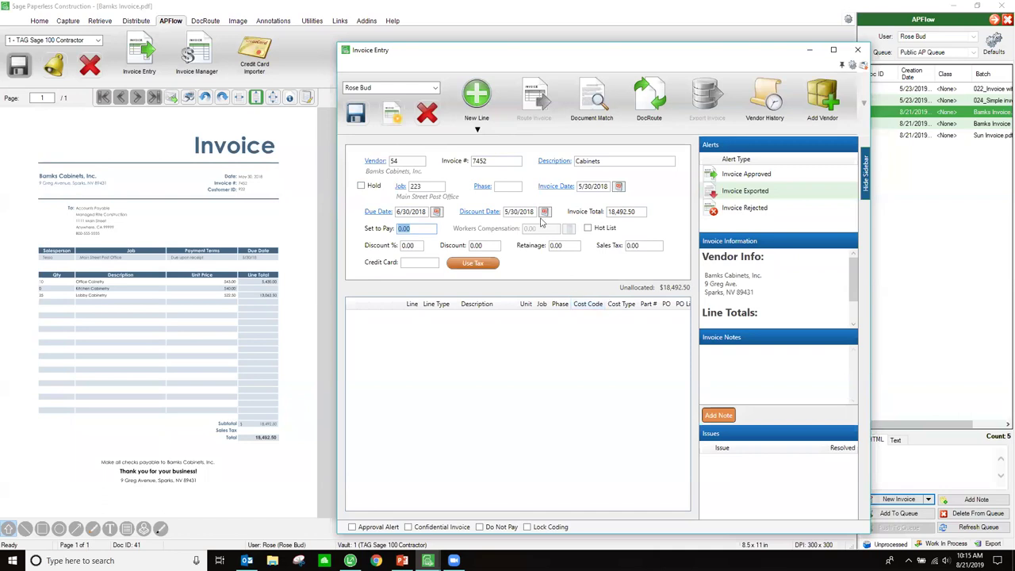
- Add a subcontract line for subcontract 922, SC line 1 Office Cabinetry
left_click(478, 129)
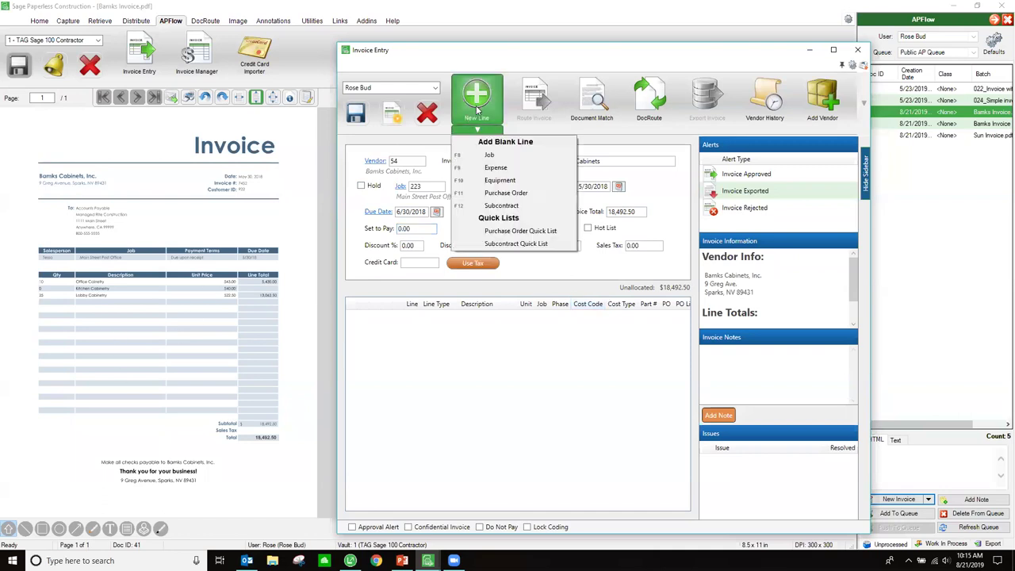
left_click(511, 208)
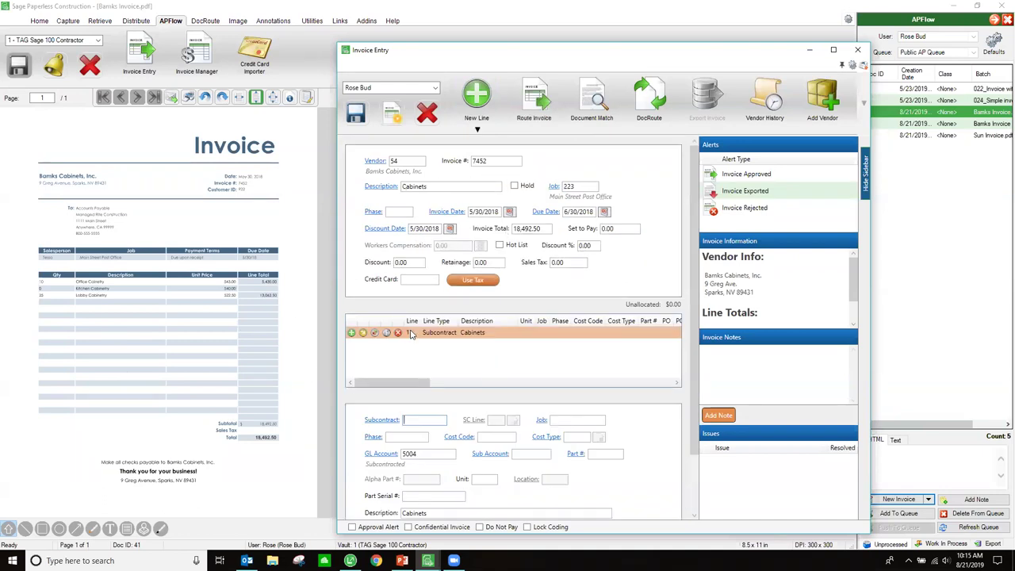
left_click(382, 420)
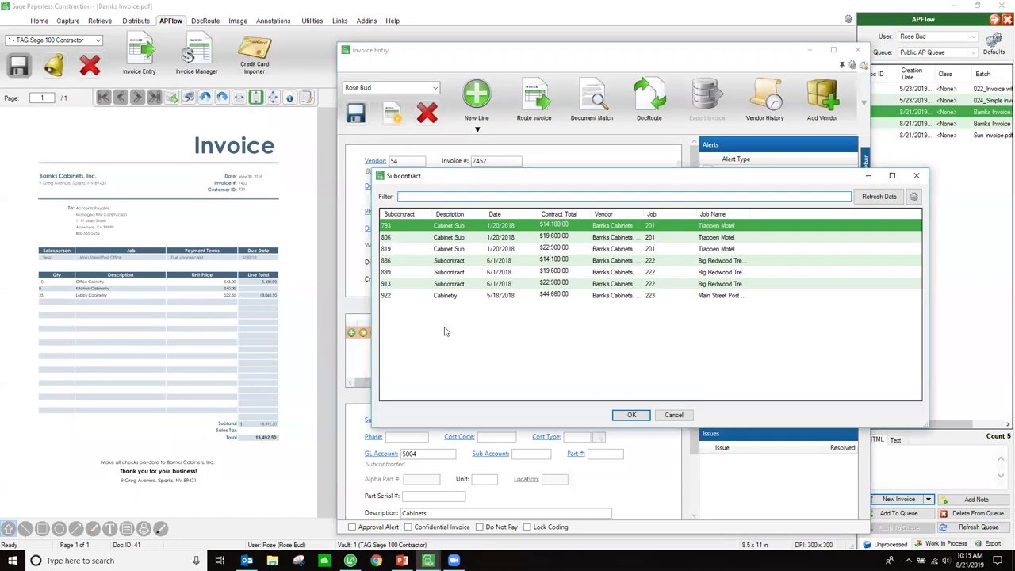
left_click(415, 296)
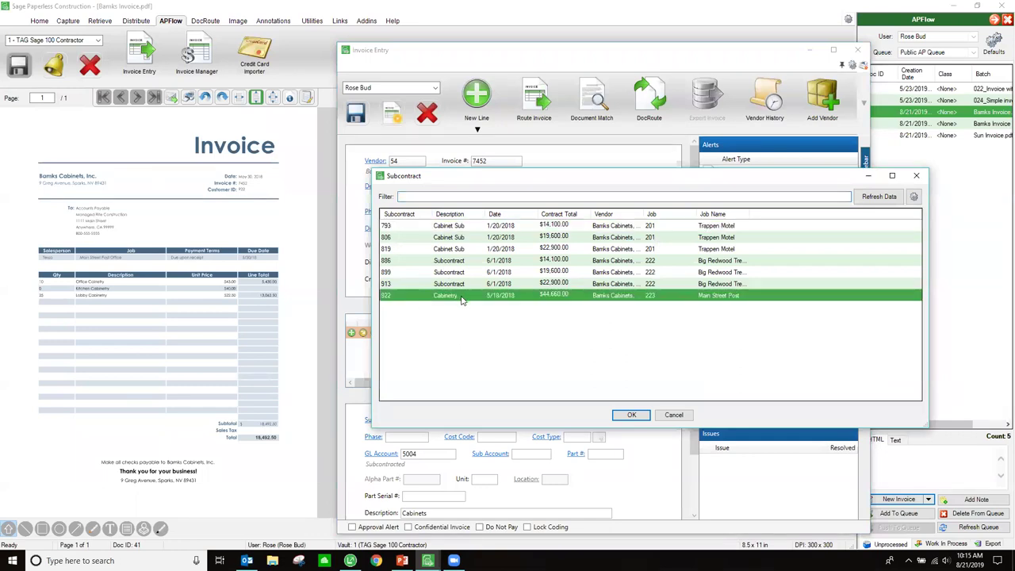
double_click(463, 297)
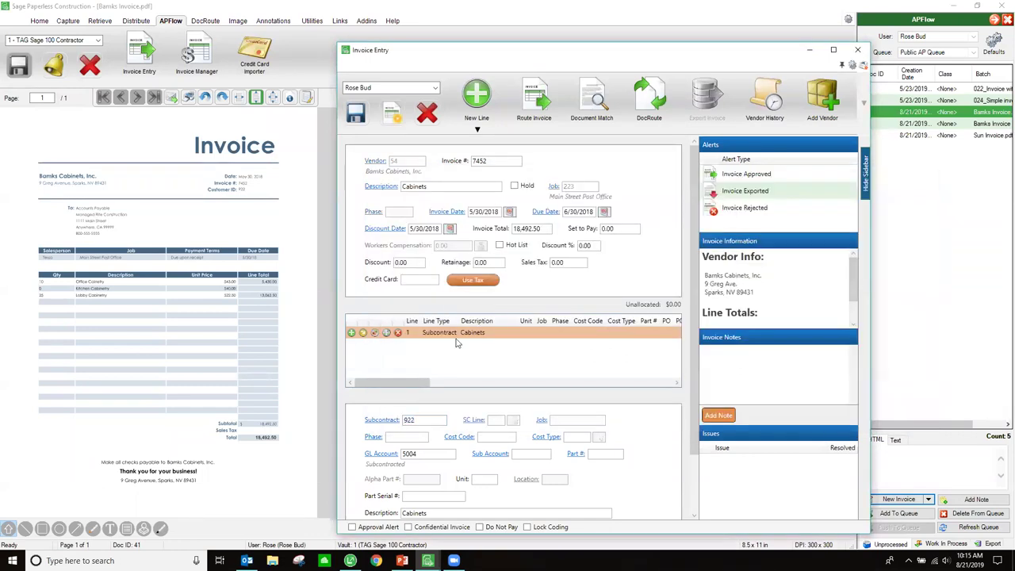
left_click(475, 421)
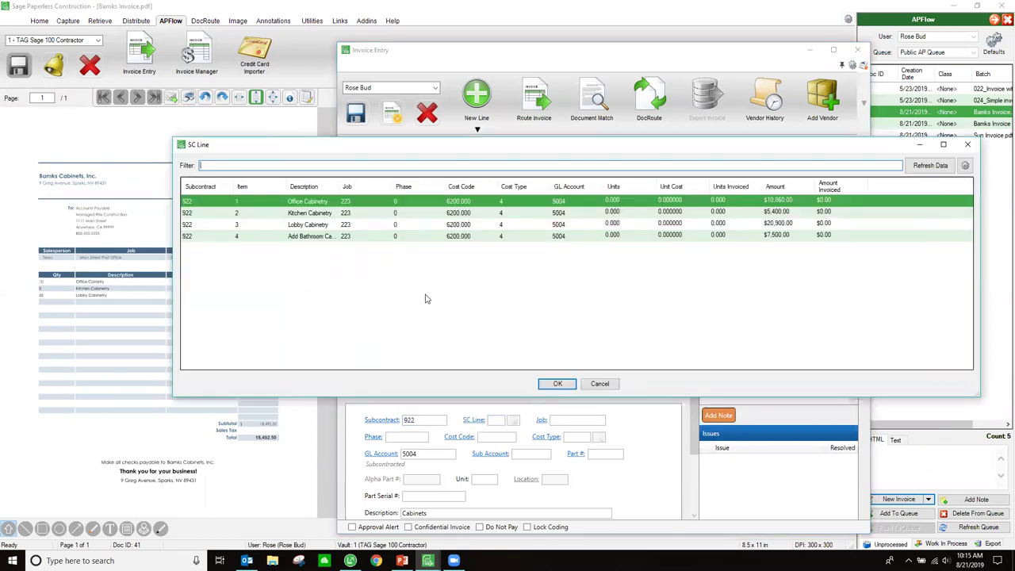
left_click_drag(476, 151, 623, 141)
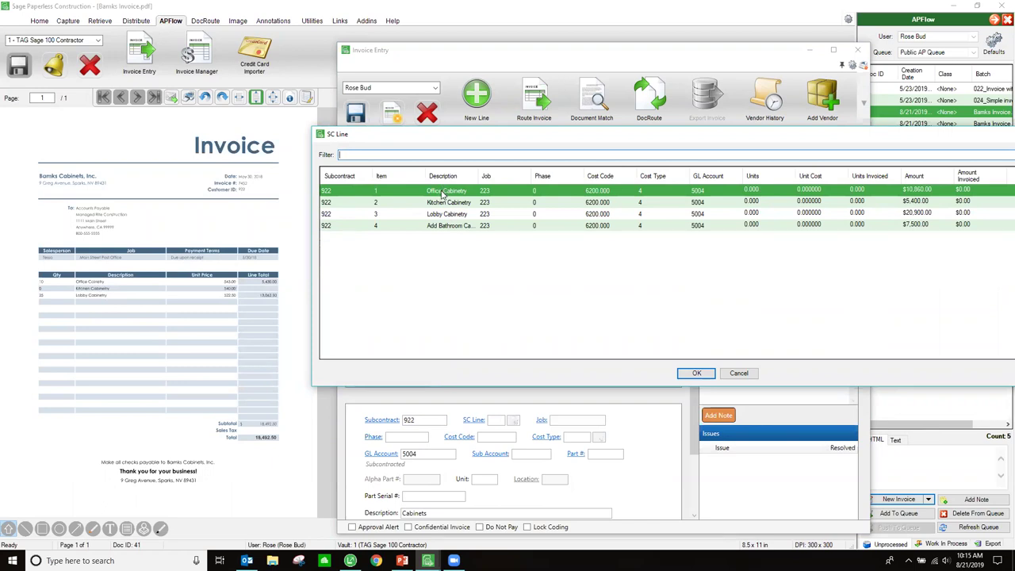
double_click(443, 194)
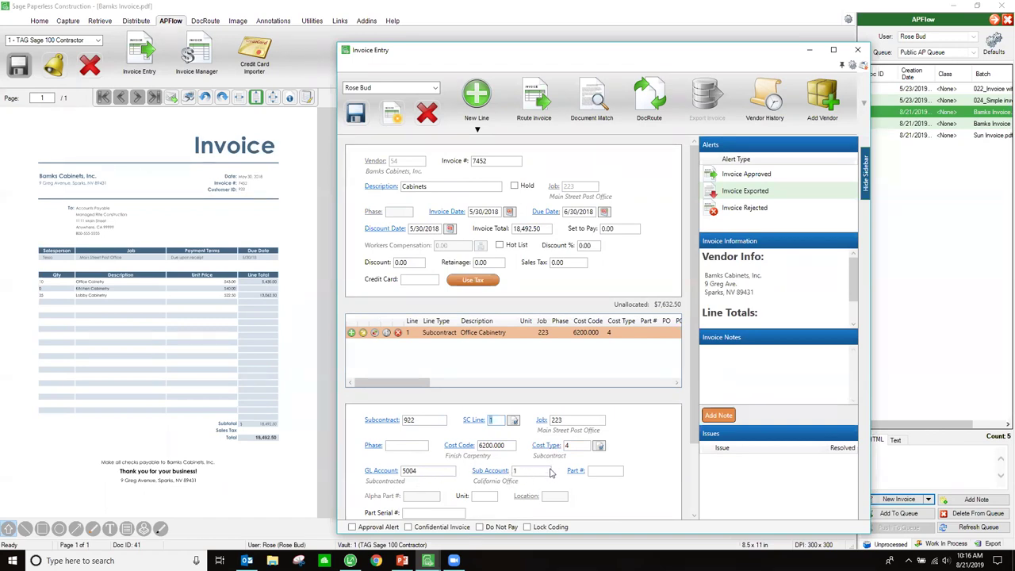
- Set the Office Cabinetry line's price to 5,430
scroll(551, 473, "down", 3)
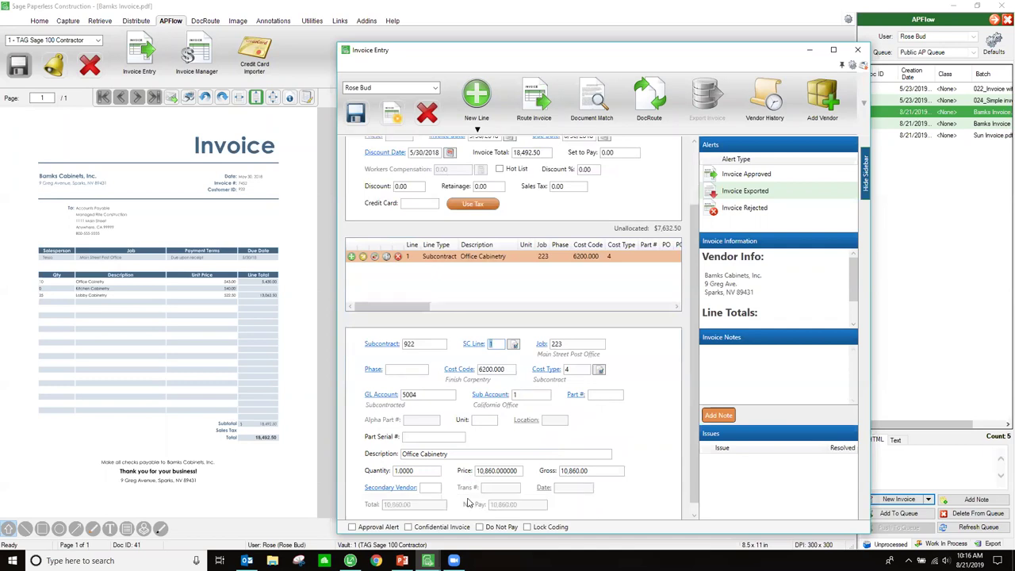
left_click_drag(521, 471, 474, 471)
type("5,4")
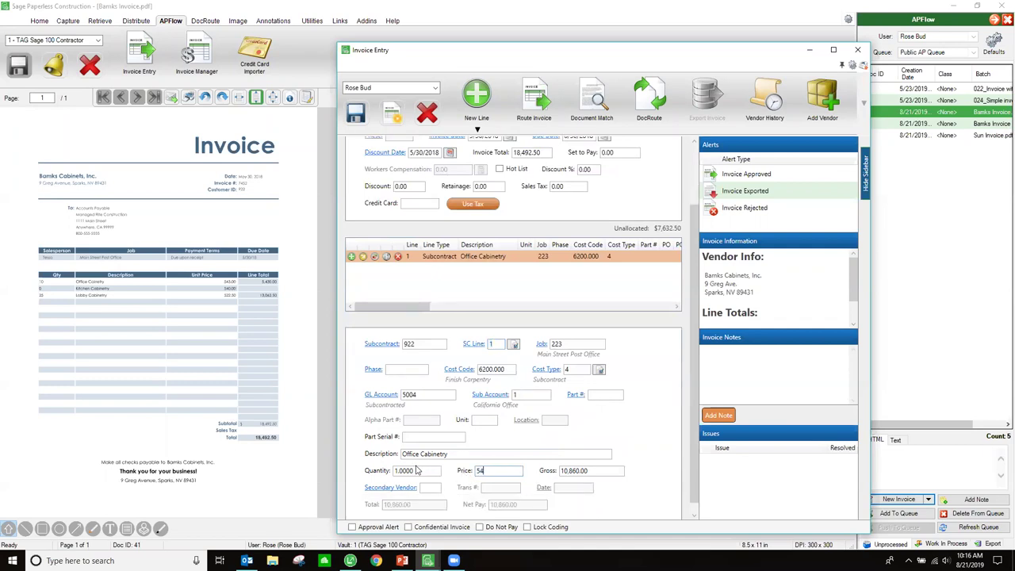
type("30")
key("Tab")
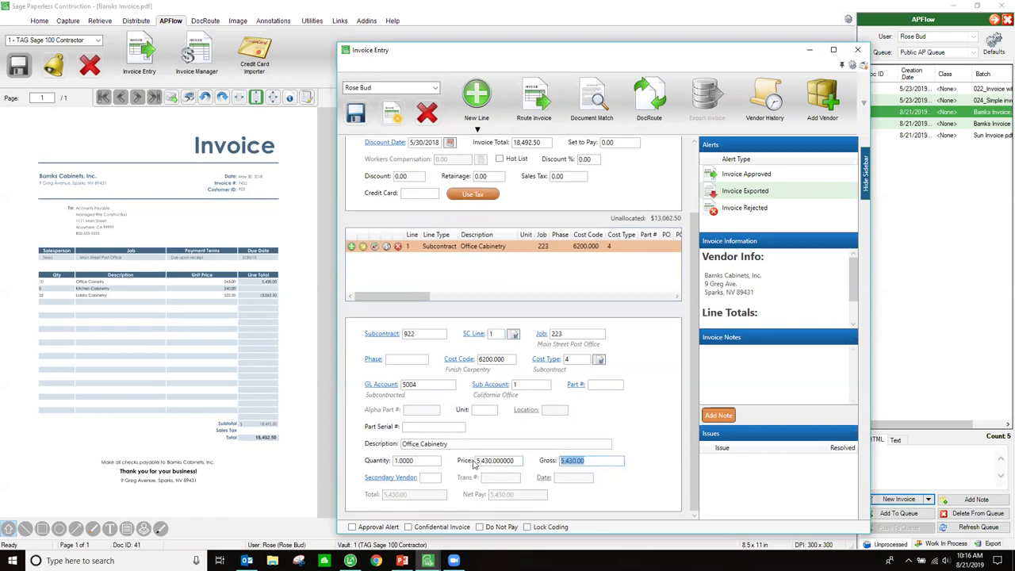
- Add line 2 for Lobby Cabinetry (SC line 3) priced 13,062.50, leaving 0.00 unallocated
left_click(478, 128)
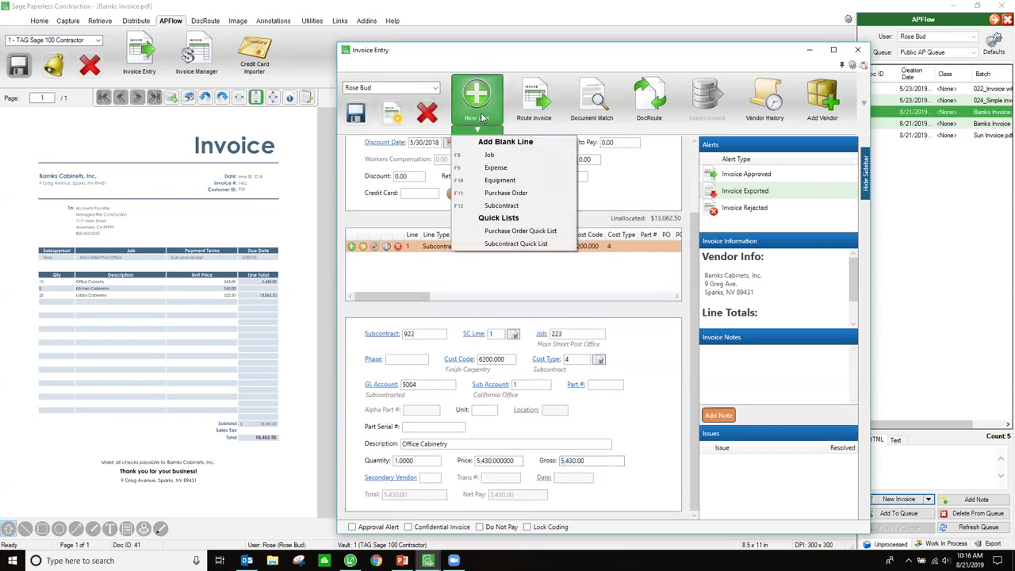
left_click(507, 206)
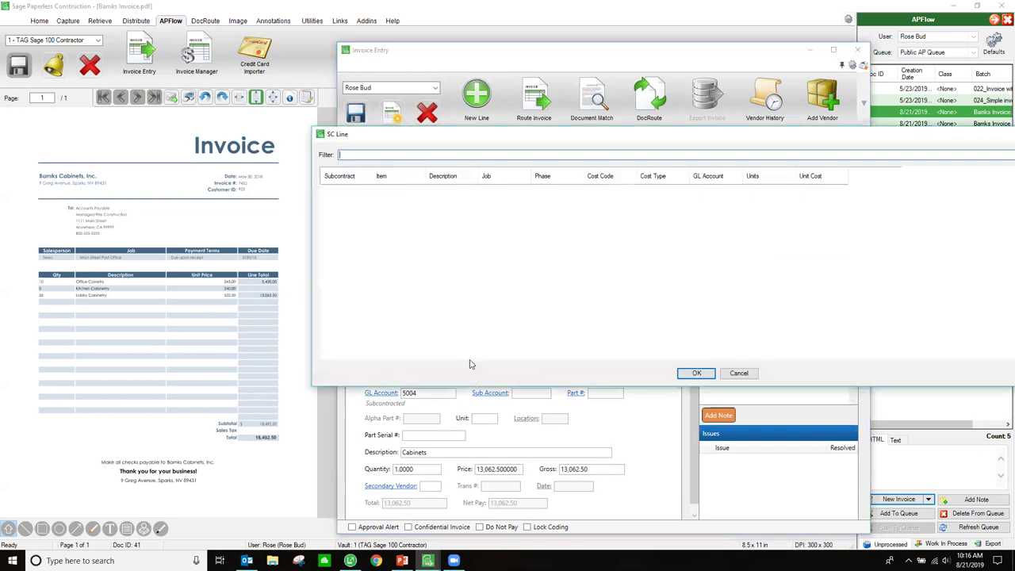
left_click(471, 362)
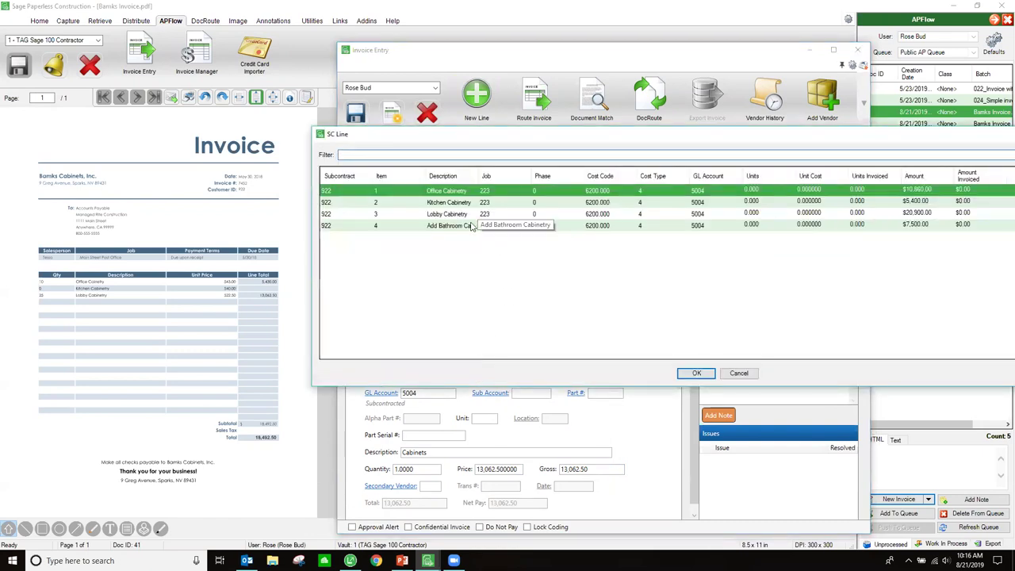
double_click(471, 219)
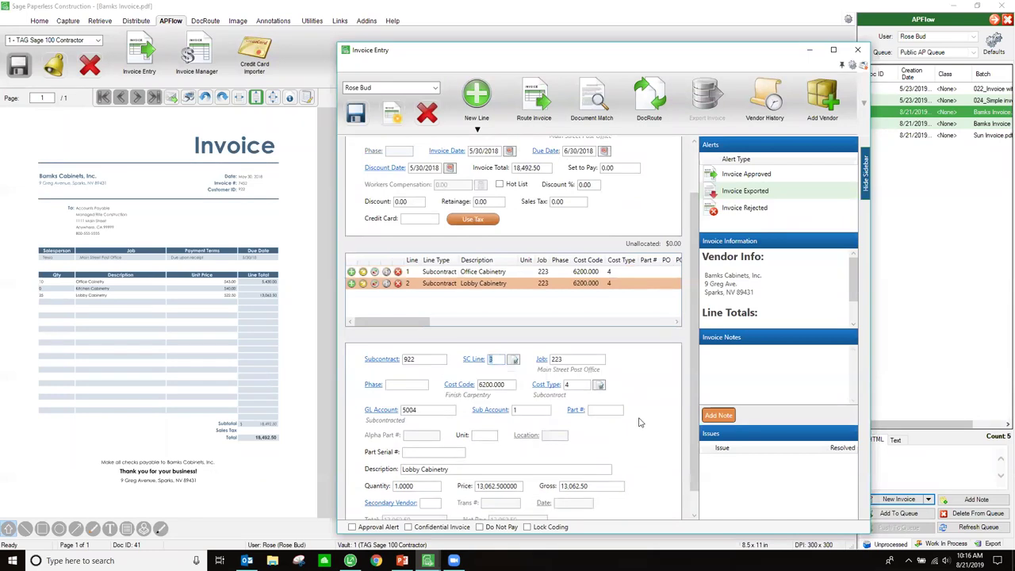
scroll(462, 439, "down", 1)
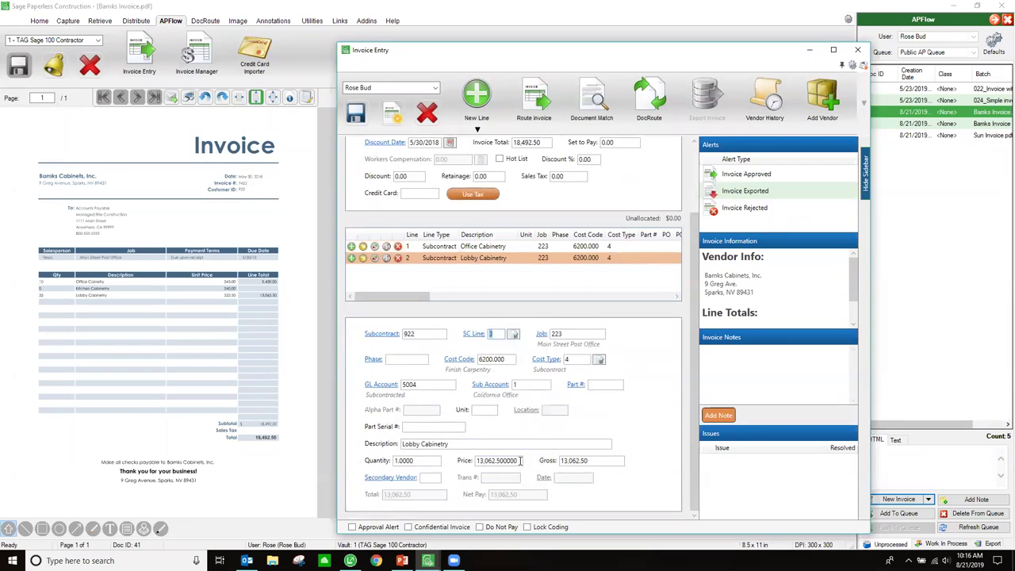
left_click_drag(520, 460, 440, 460)
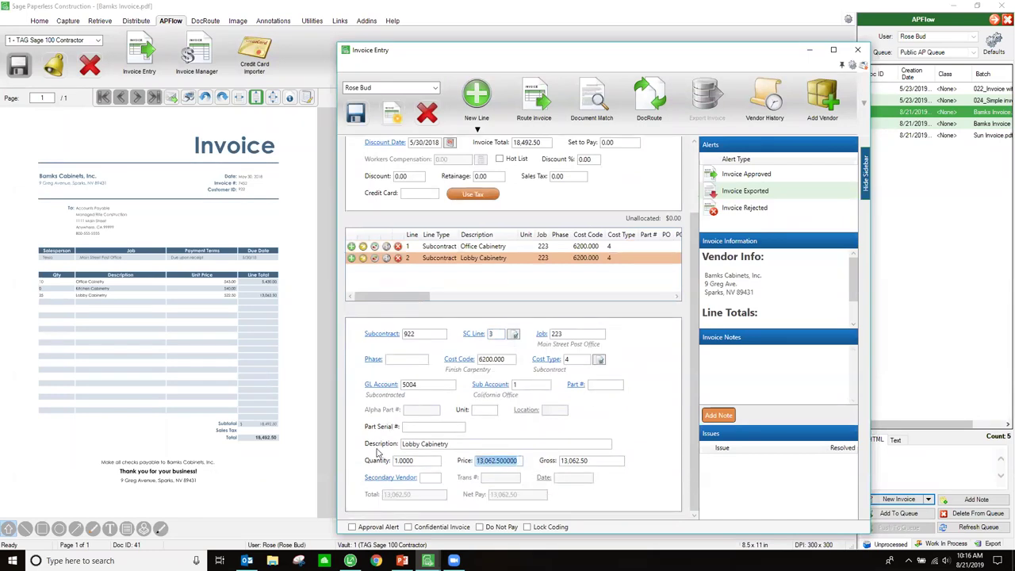
type("13")
key("Tab")
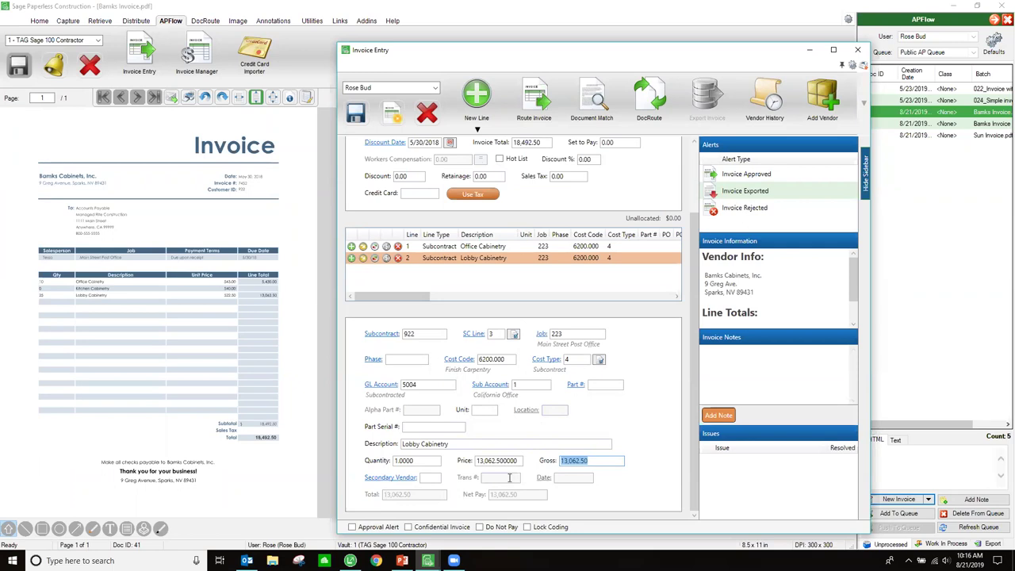
scroll(552, 381, "up", 2)
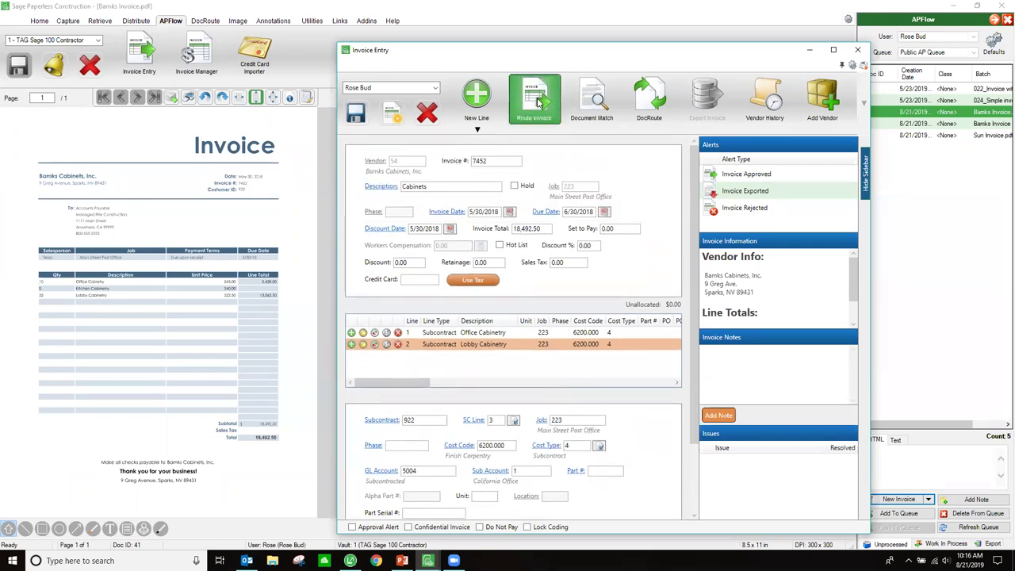
- Route invoice 7452 to its reviewers after checking the second-sequence reviewer's lines
left_click(536, 101)
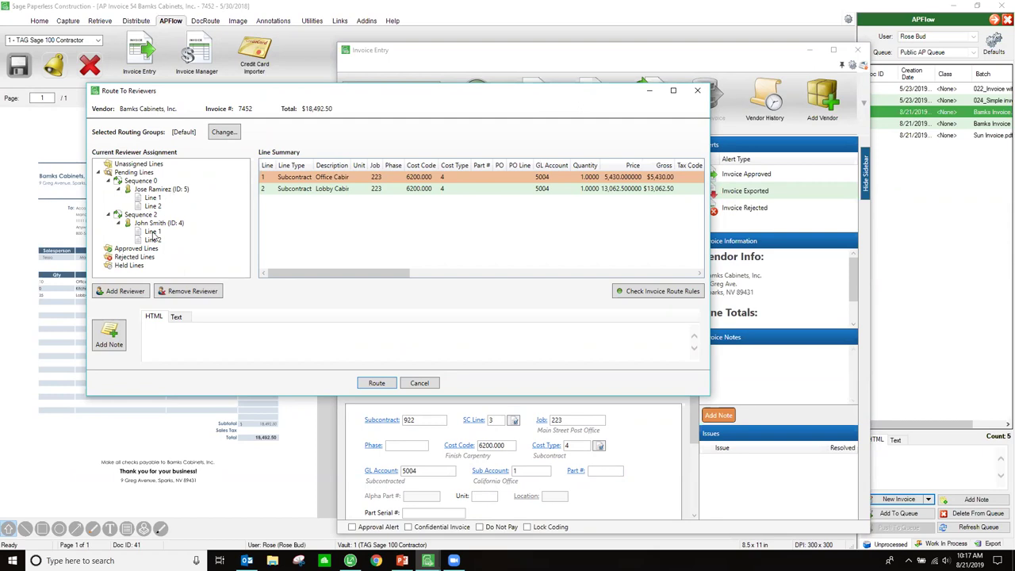
left_click(164, 225)
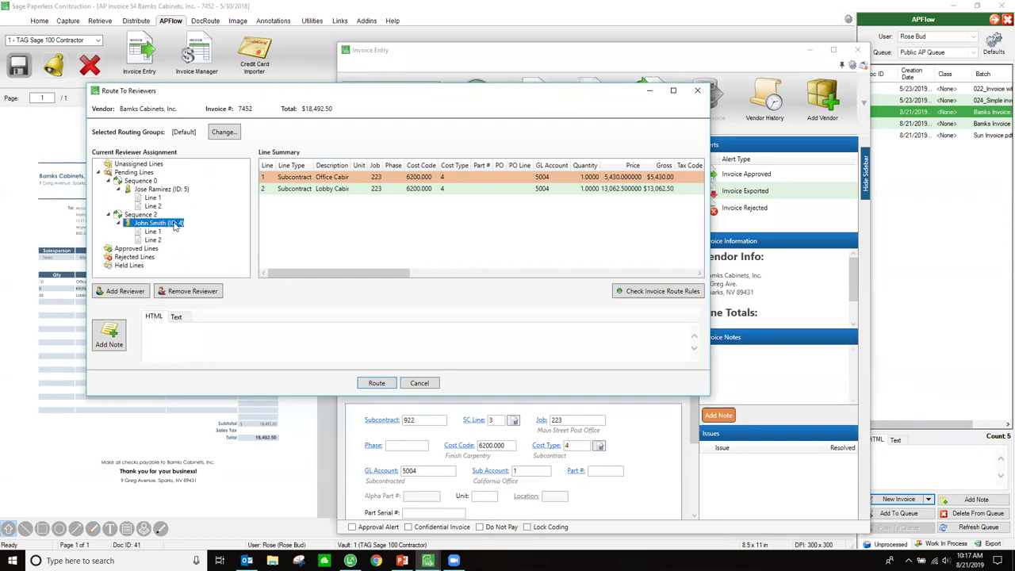
left_click(370, 386)
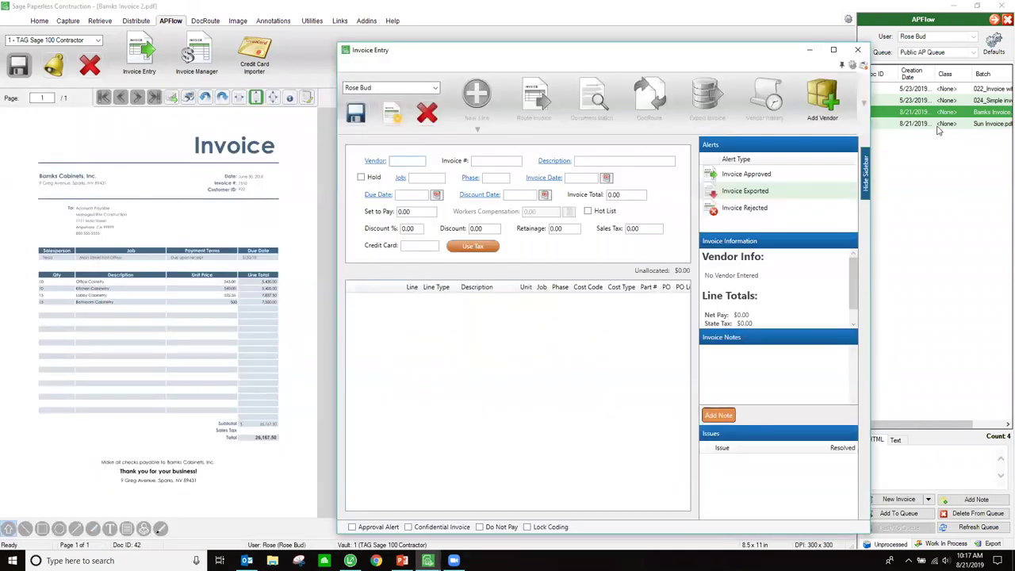
left_click(937, 126)
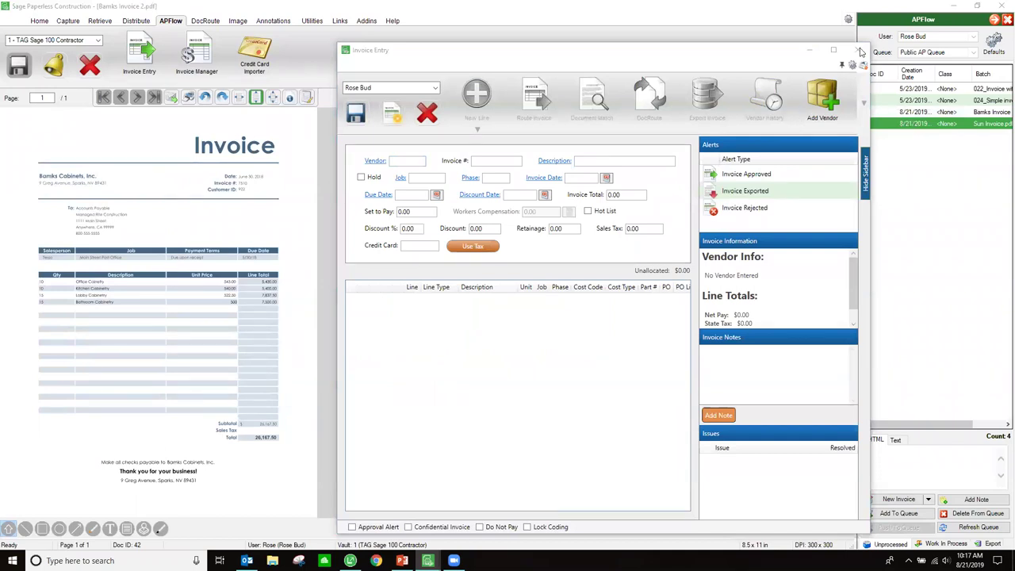
mouse_move(428, 561)
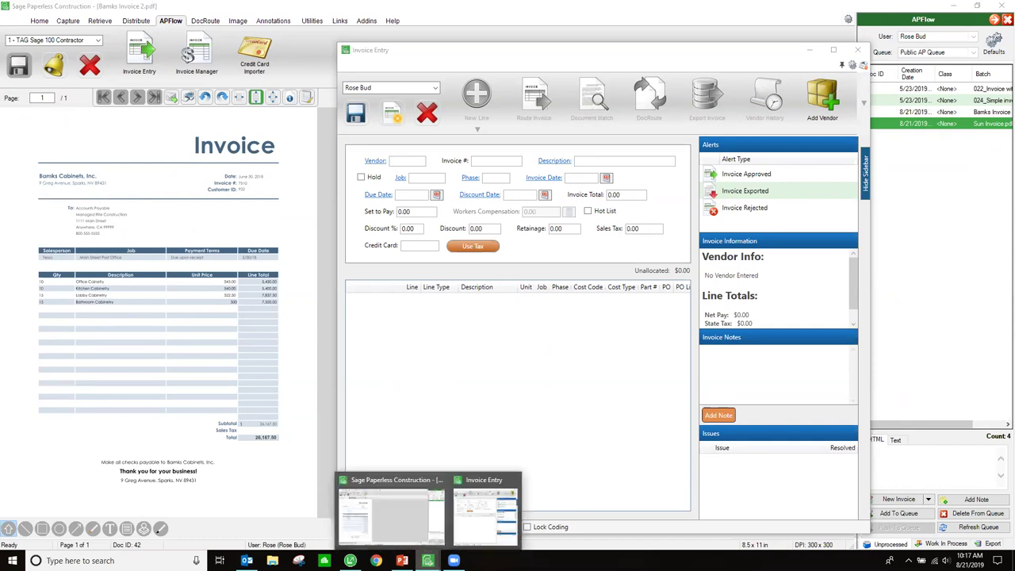
left_click(489, 530)
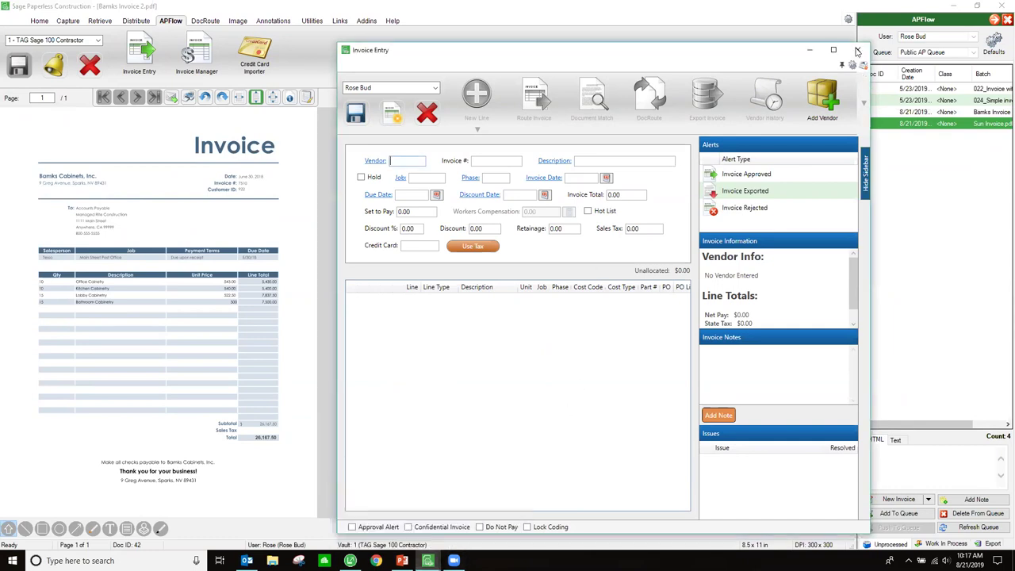
left_click(428, 561)
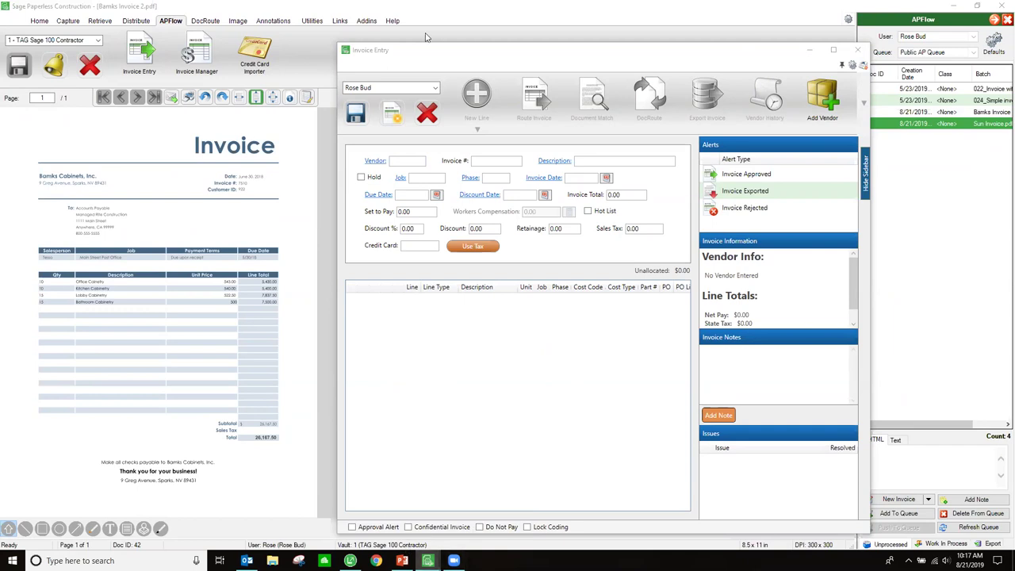
mouse_move(427, 560)
left_click(483, 542)
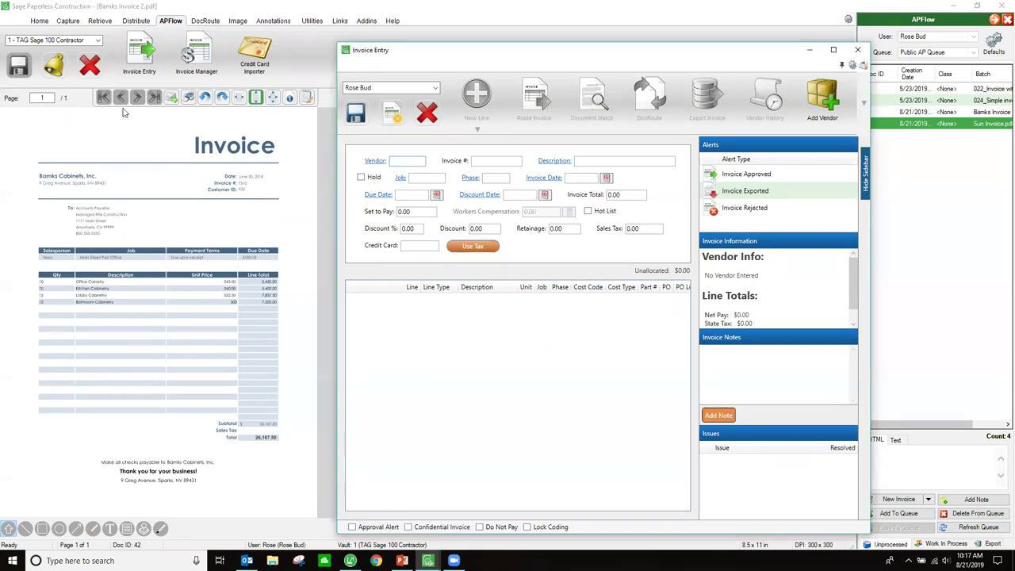
left_click(120, 64)
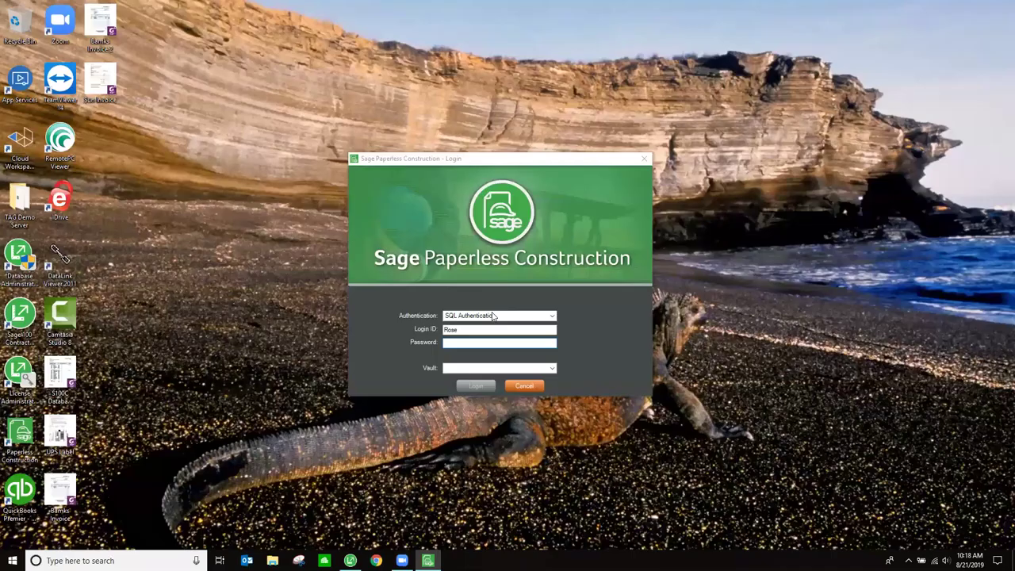
- Enter the account password and log back in to the vault
left_click(470, 344)
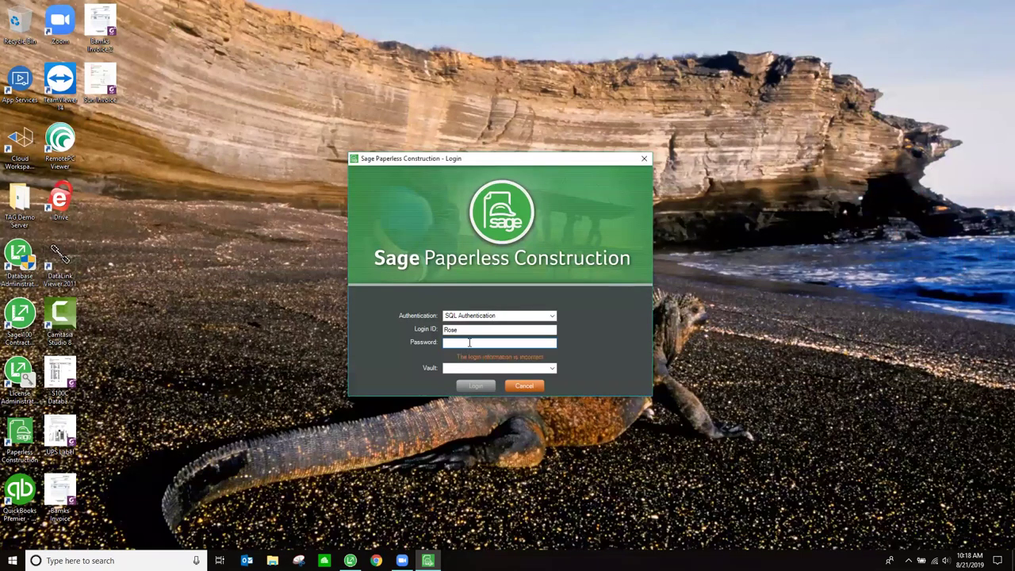
type("****")
left_click(478, 386)
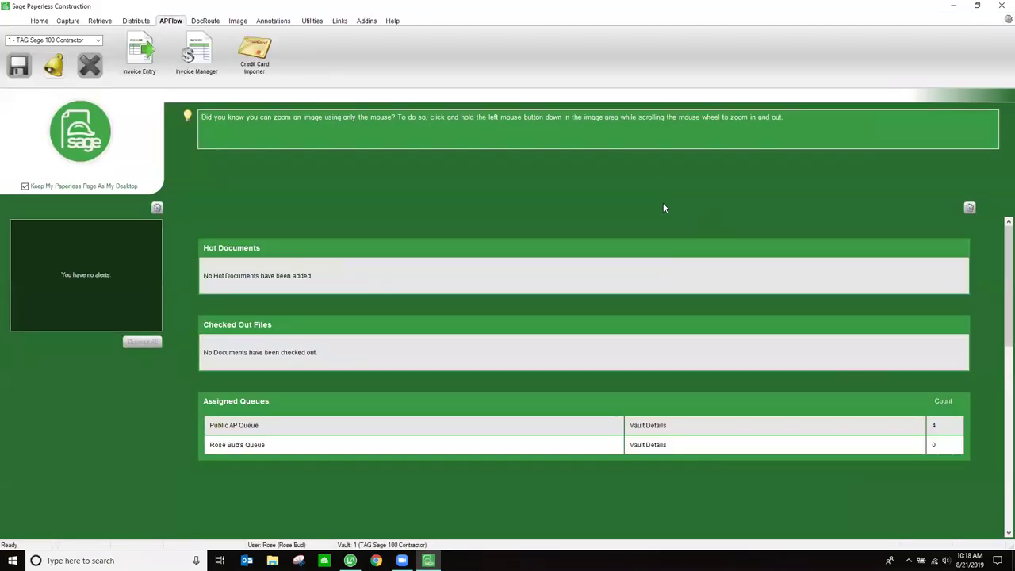
- Open Sun Invoice.pdf (document 43) from the AP queue and start a new invoice for it
left_click(141, 56)
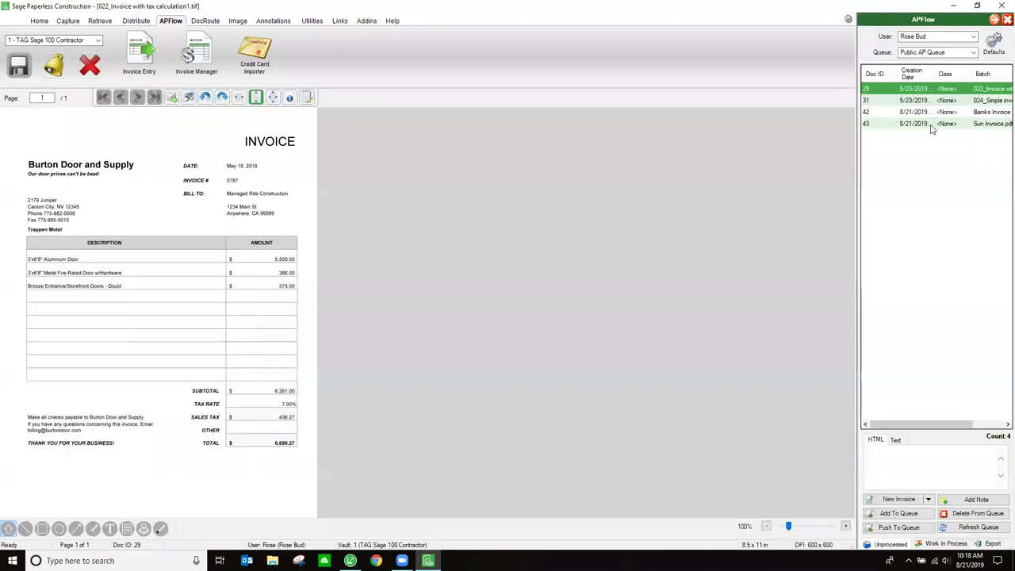
double_click(940, 125)
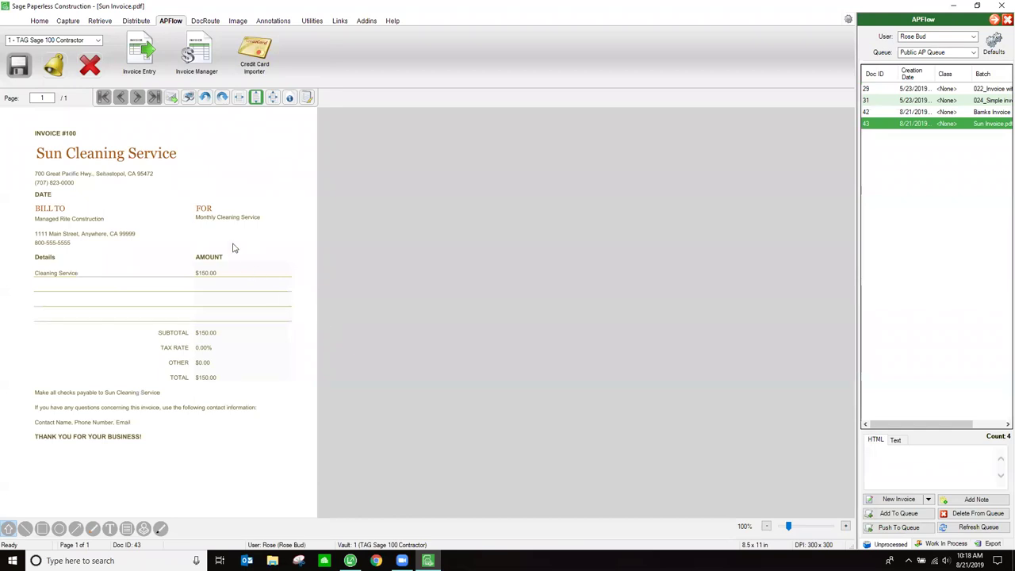
left_click(899, 498)
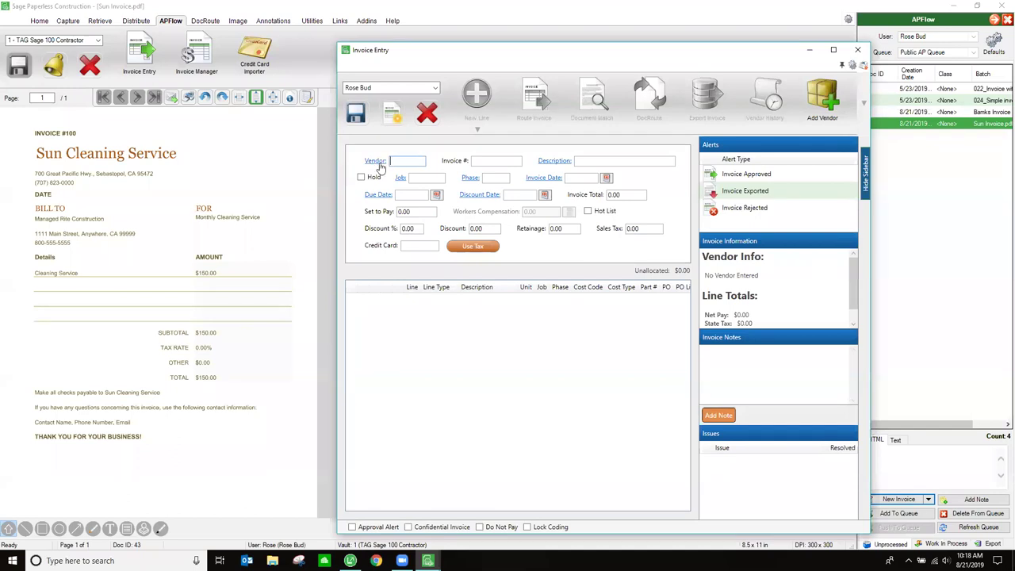
- Choose vendor Sun Cleaning Service, with invoice number 100 and description Monthly Cleaning
left_click(377, 162)
type("Sun")
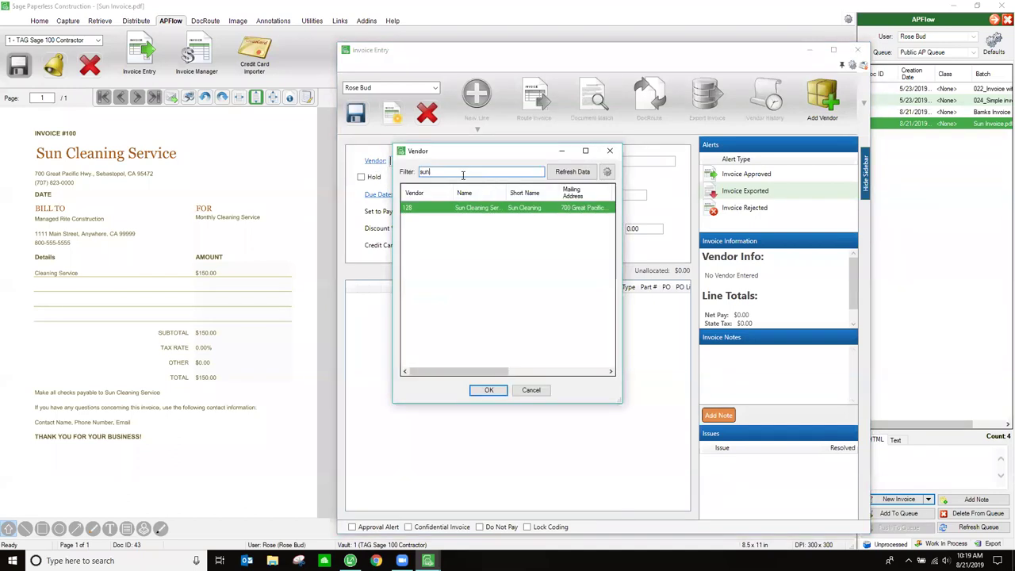
double_click(517, 209)
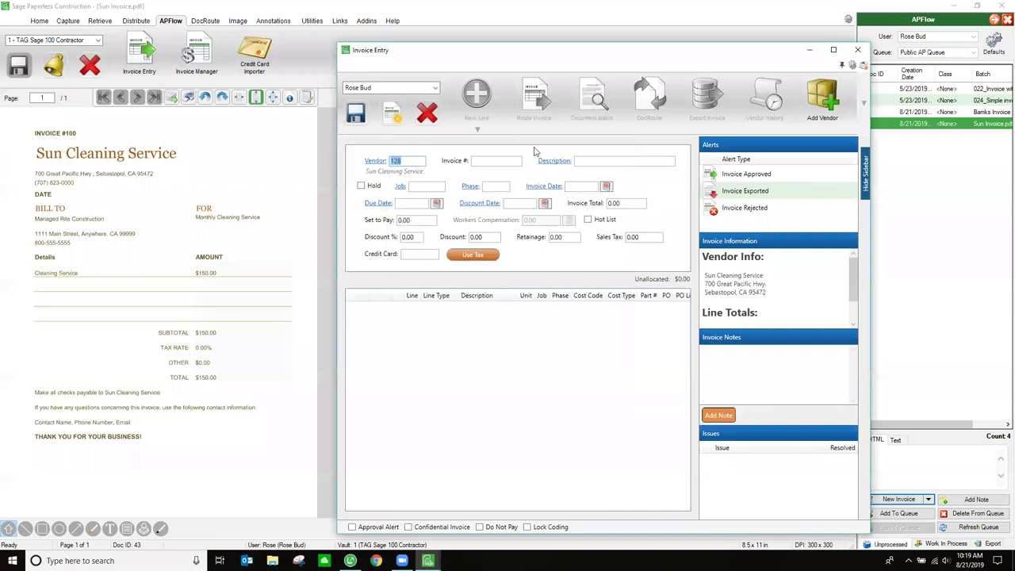
left_click(504, 161)
type("100")
key("Tab")
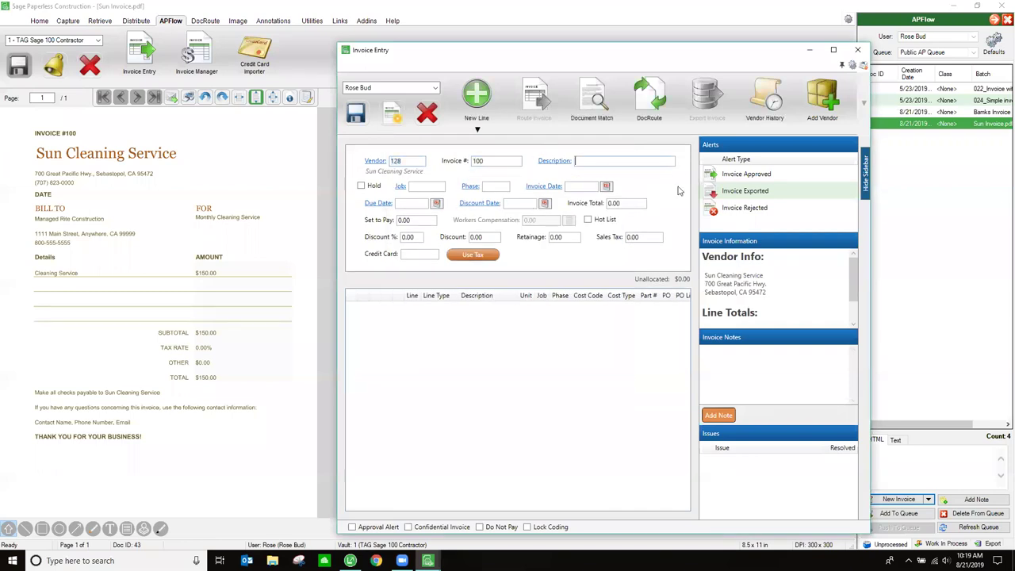
type("Monthly CLea")
key("BackSpace")
key("BackSpace")
key("BackSpace")
type("leaning")
key("Tab")
- Set the invoice date to 6/30/2018 and the invoice total to 150.00
left_click(585, 185)
type("063018")
key("Tab")
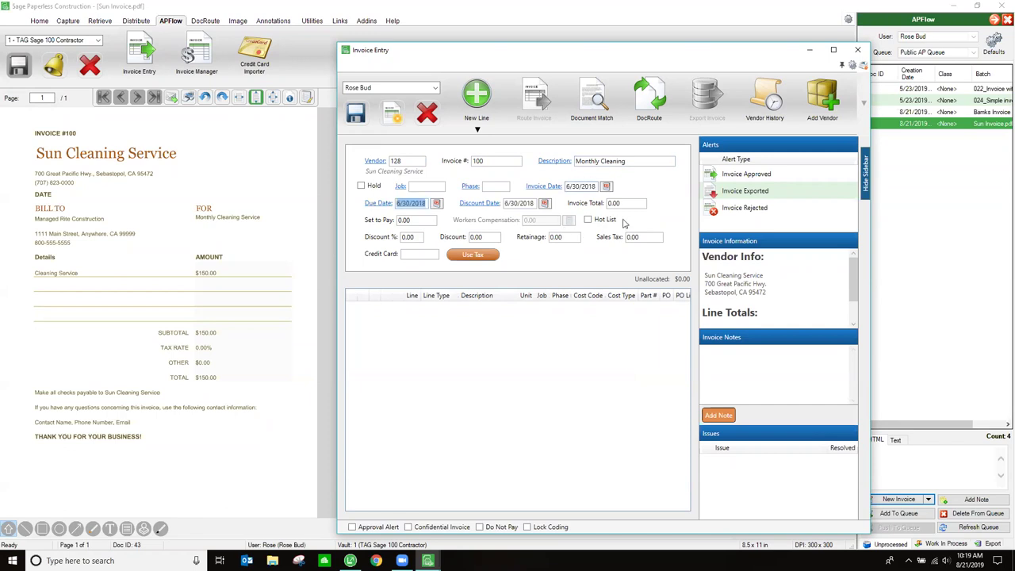
left_click(622, 204)
type("150.00")
key("Tab")
left_click(476, 129)
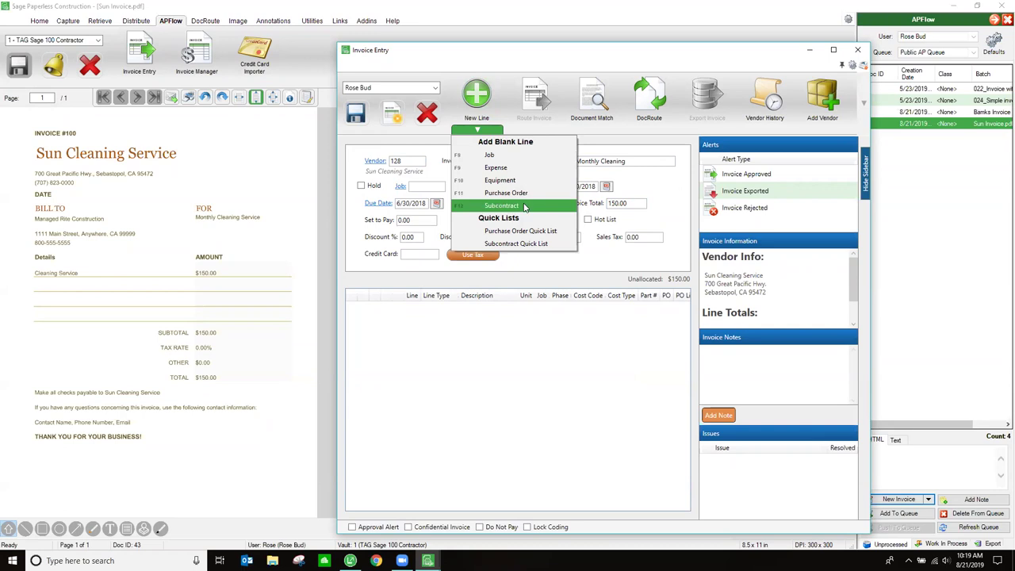
- Add a 150.00 Monthly Cleaning expense line on account 6007 and route Sun Cleaning invoice 100 to its reviewer
left_click(504, 168)
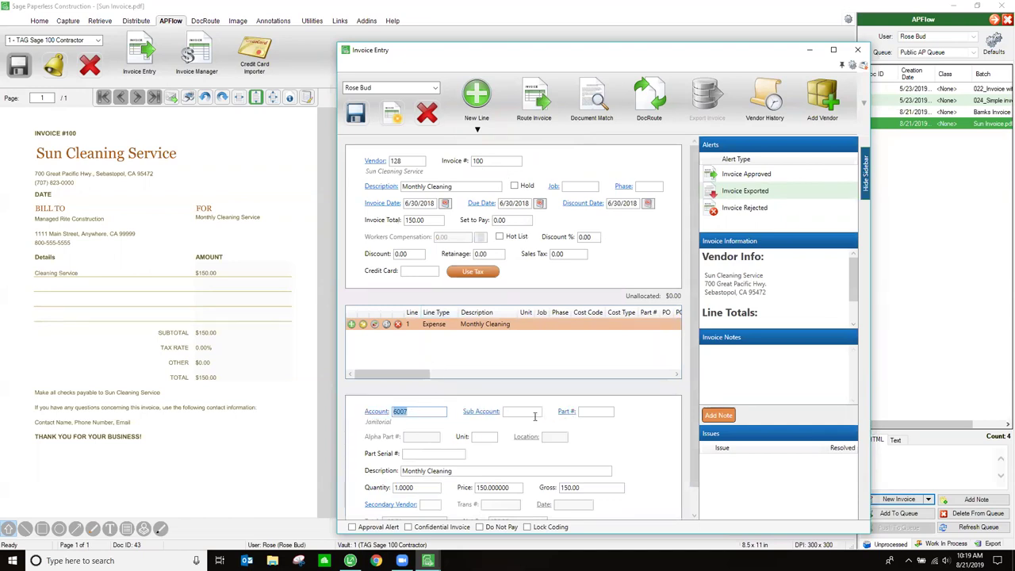
key("Tab")
scroll(629, 430, "down", 1)
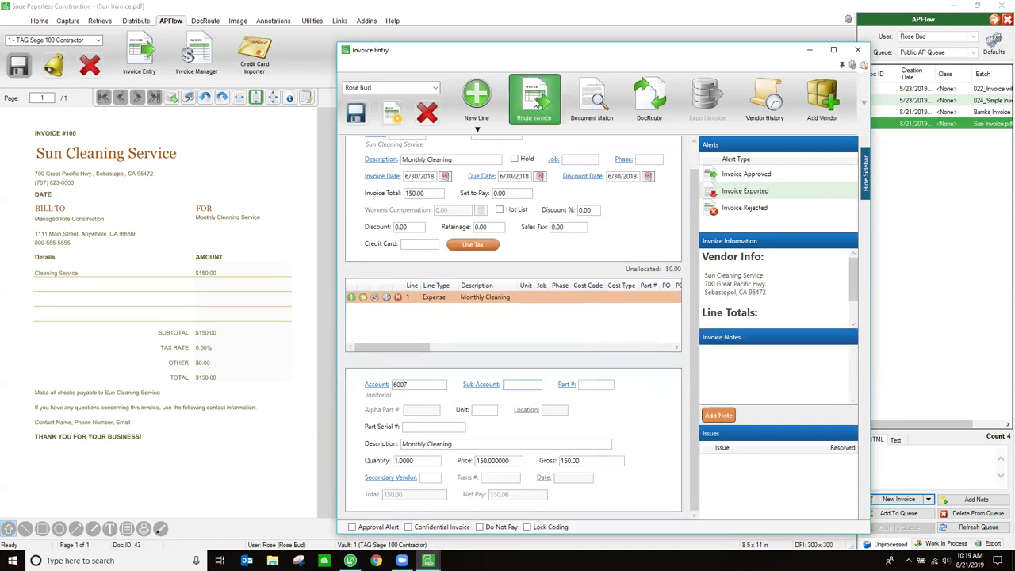
left_click(534, 102)
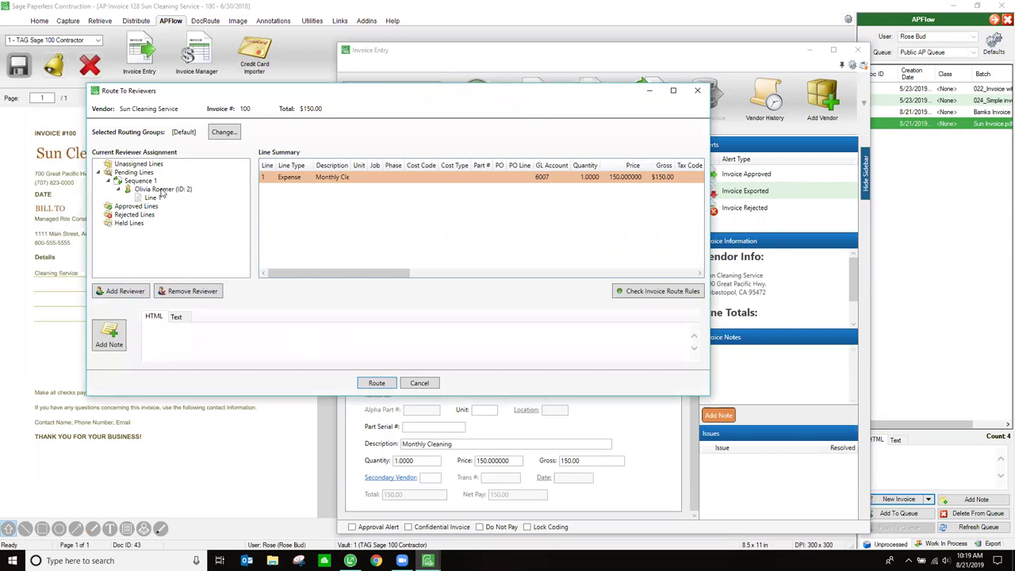
left_click(376, 382)
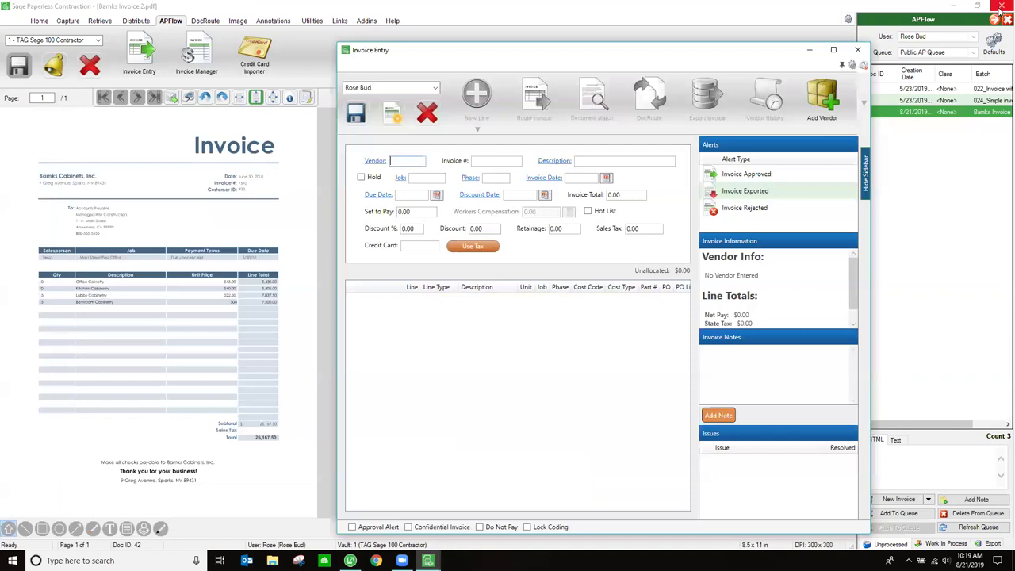
- Close the empty invoice entry without saving, close the invoice document, and exit Paperless
left_click(859, 50)
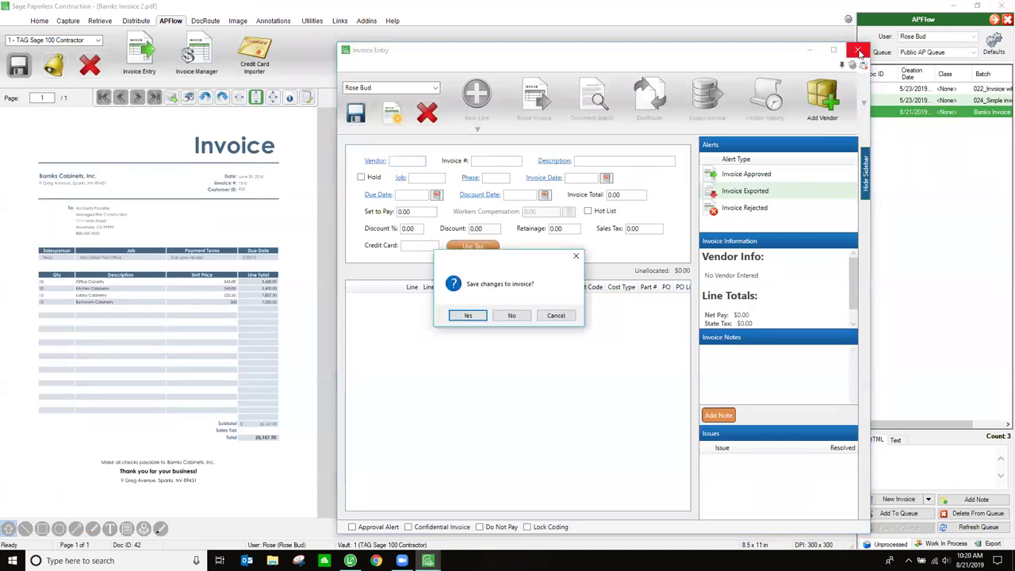
left_click(511, 317)
left_click(89, 66)
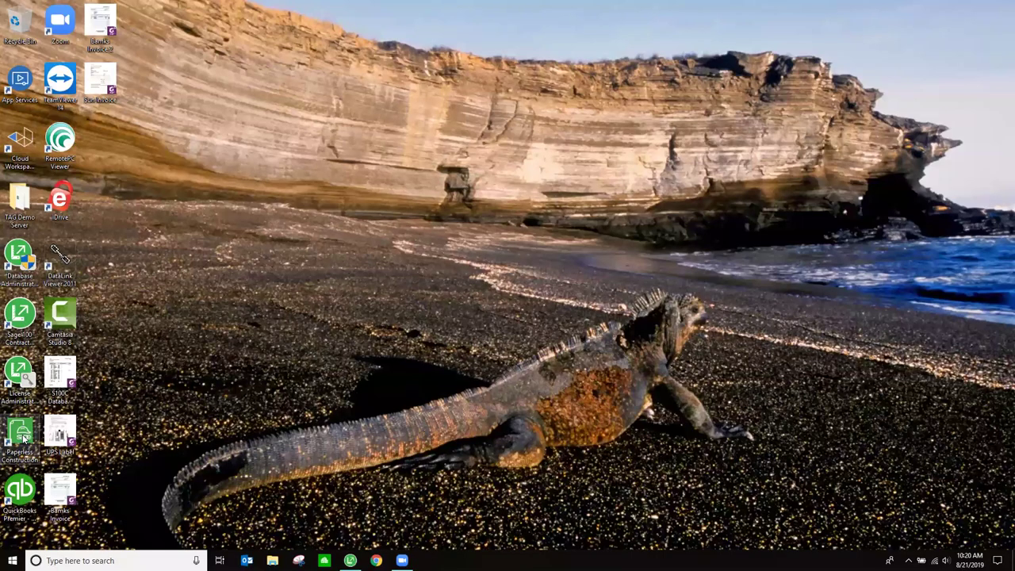
double_click(20, 434)
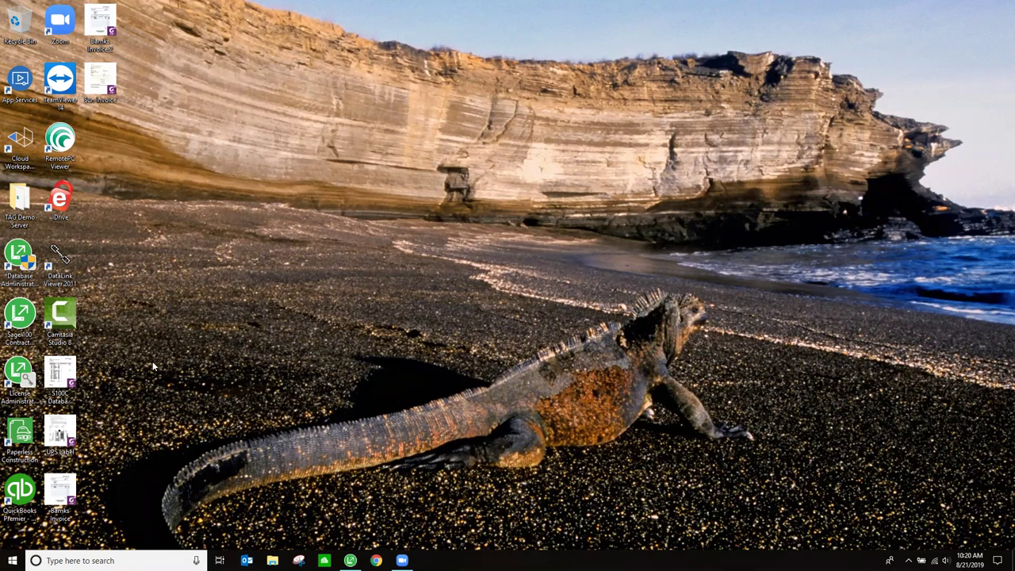
- Relaunch Paperless and log in to the TAG Sage 100 Contractor vault with a reviewer's login ID and password
double_click(14, 440)
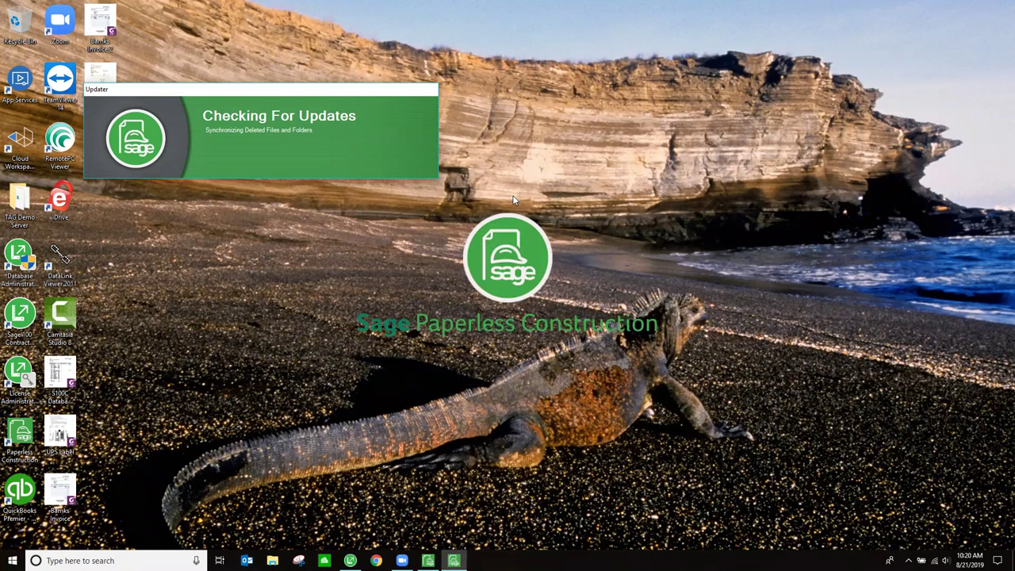
left_click(460, 329)
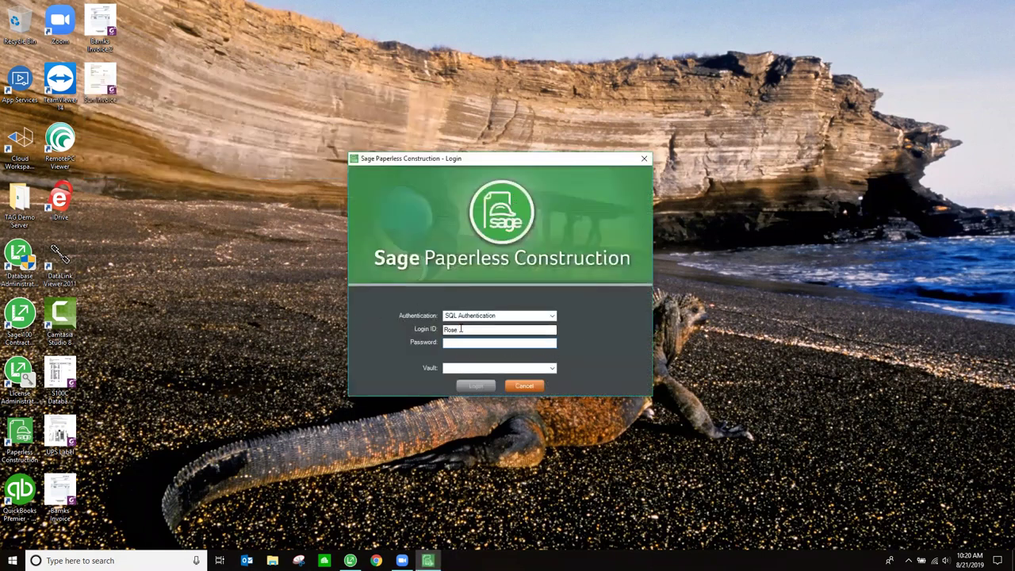
left_click_drag(460, 329, 424, 332)
type("JNo")
key("BackSpace")
key("BackSpace")
key("BackSpace")
type("Josepassword")
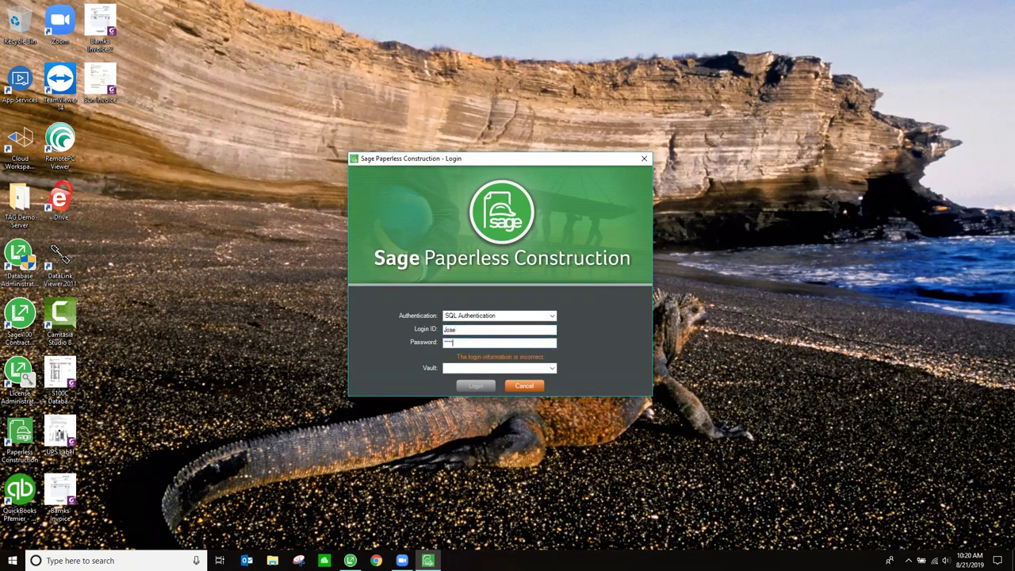
key("Tab")
left_click(475, 385)
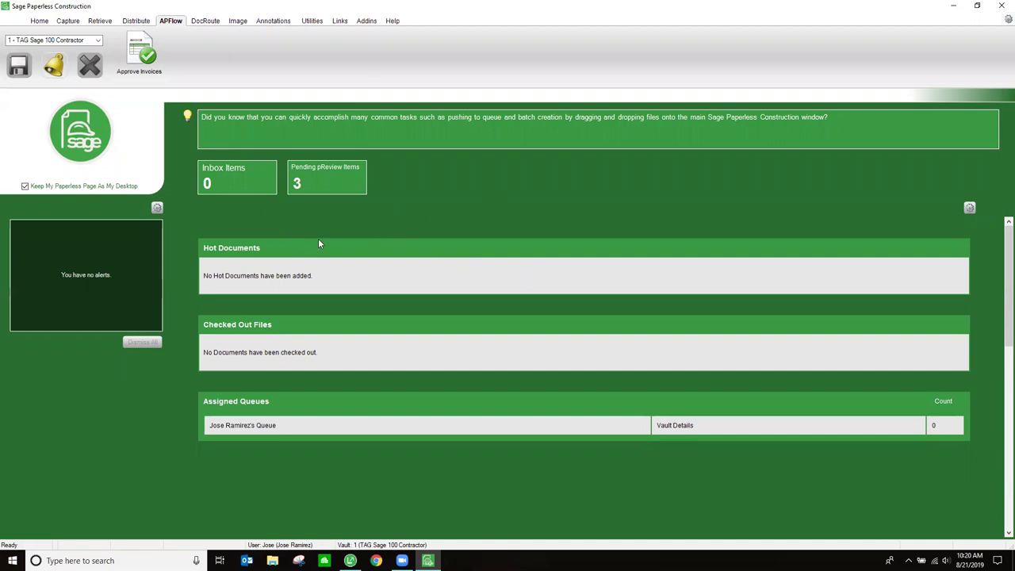
- Open APFlow's Approve Invoices window to show the 3 pending invoices, starting with Bamks Cabinets 7452
left_click(297, 186)
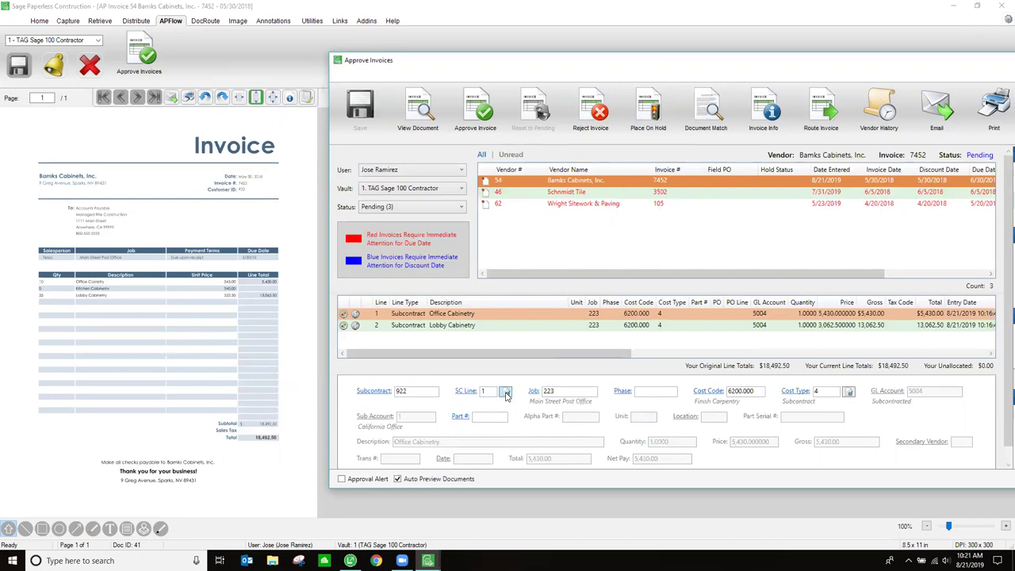
left_click(506, 394)
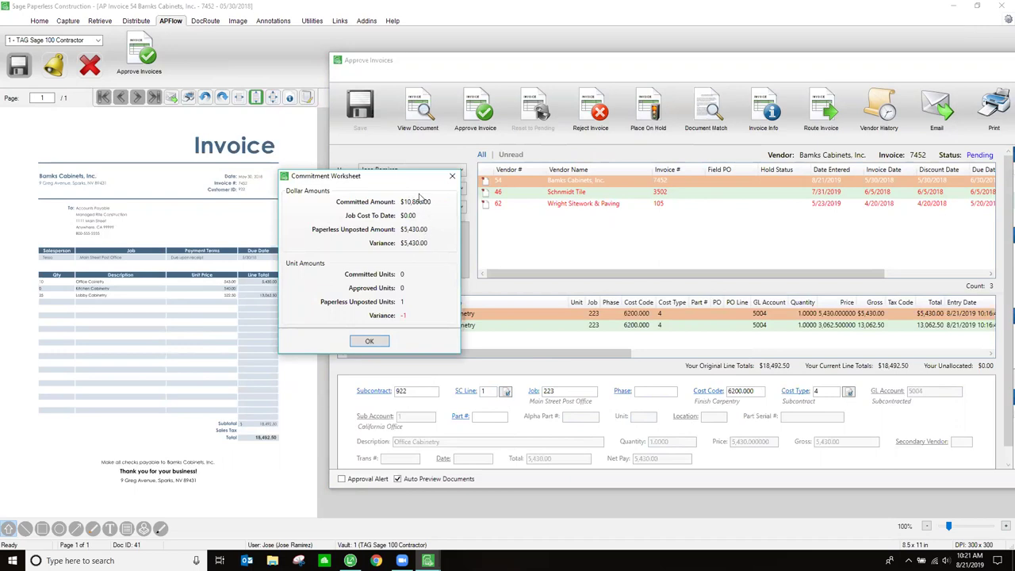
left_click(370, 341)
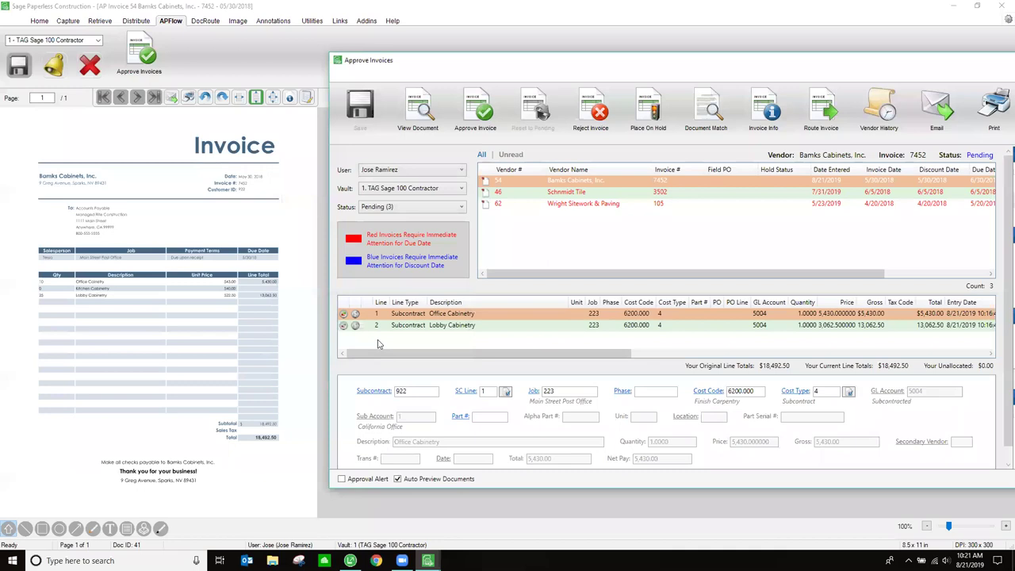
left_click(847, 393)
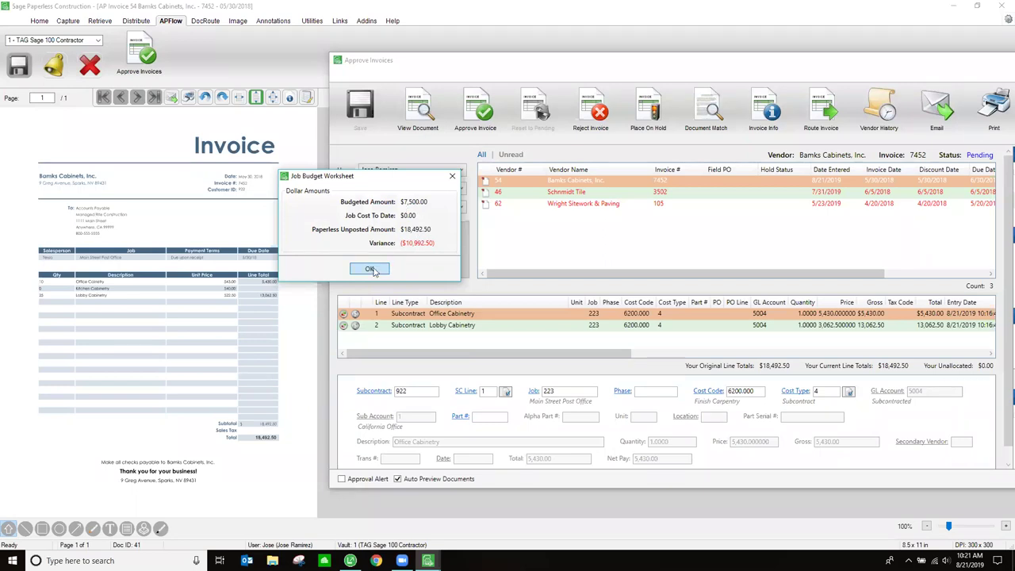
left_click(370, 270)
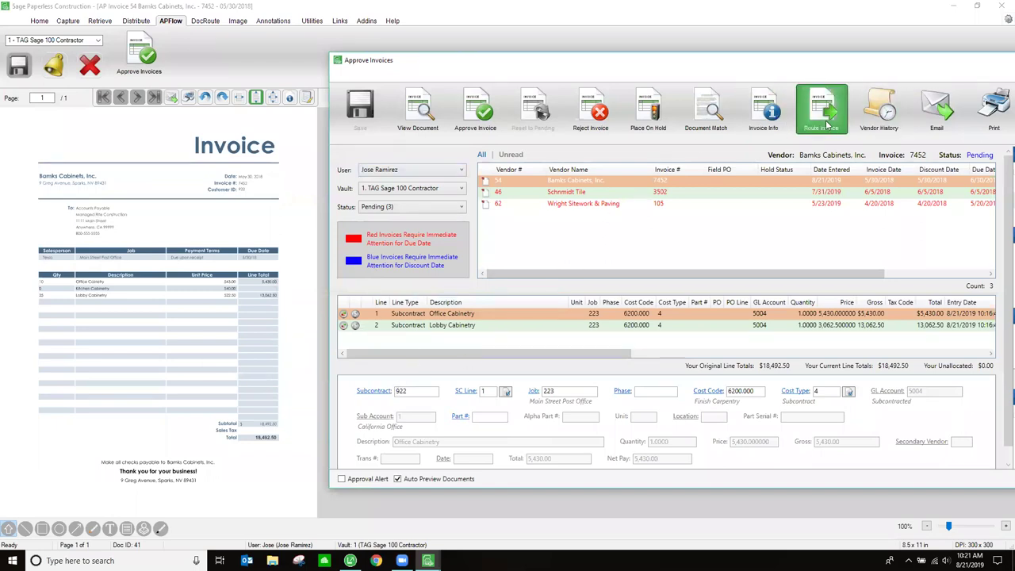
left_click(880, 119)
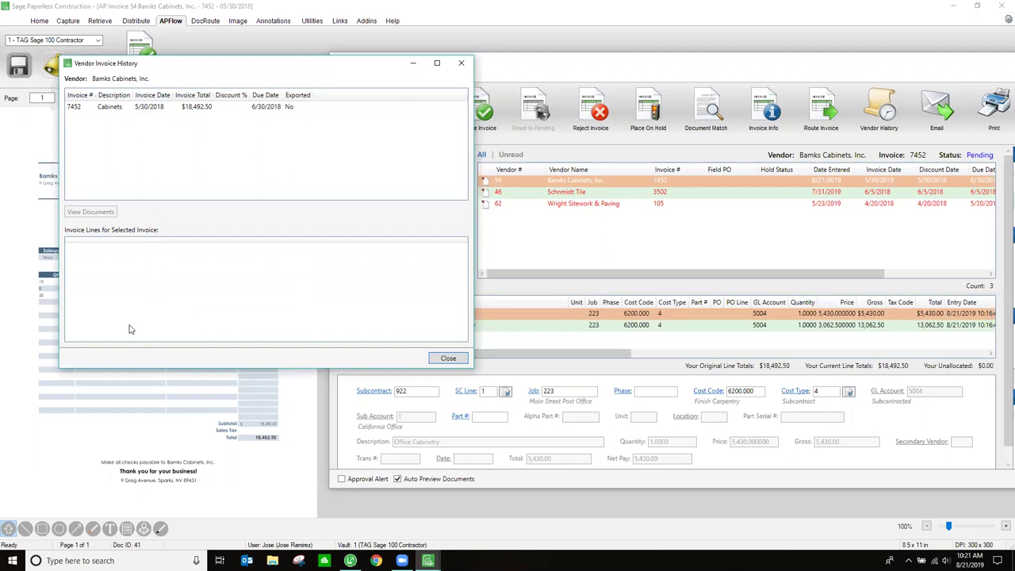
left_click(108, 111)
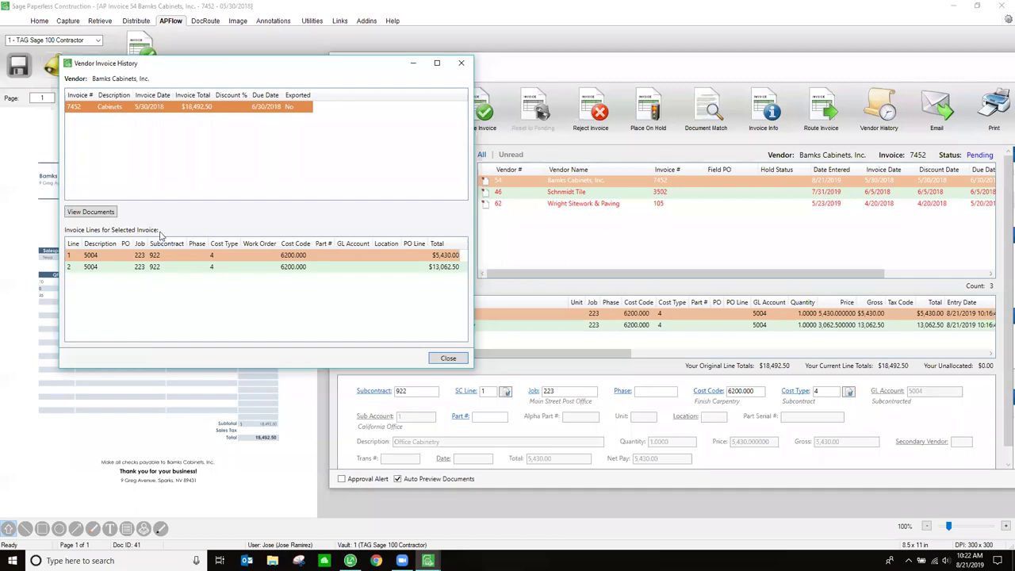
left_click(448, 358)
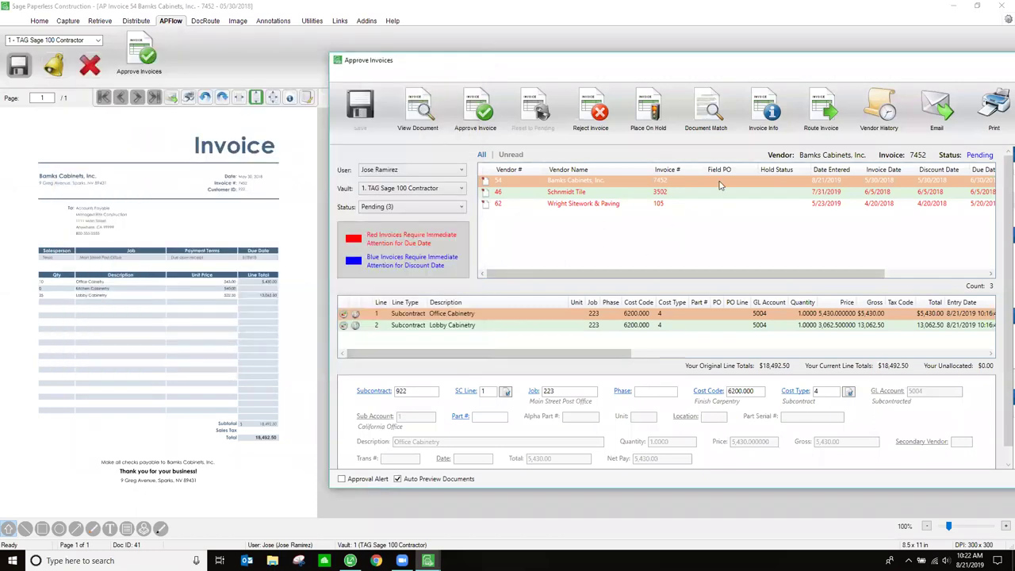
left_click(710, 112)
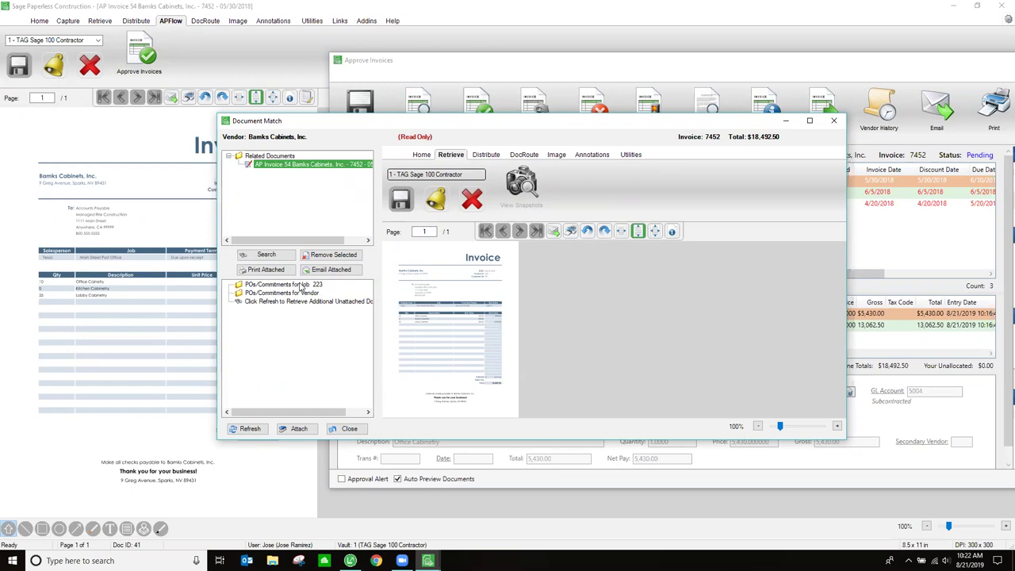
left_click(301, 294)
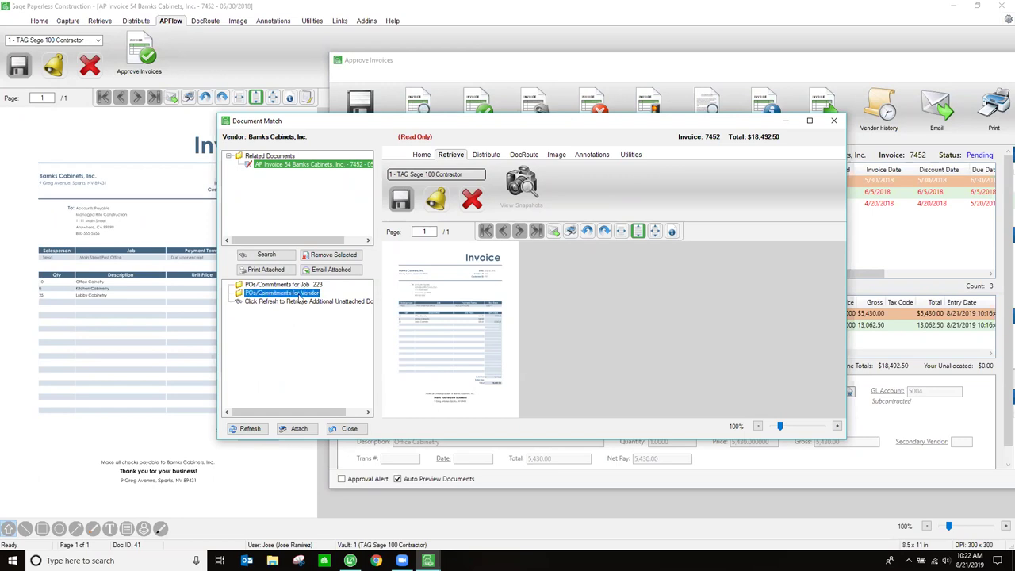
left_click(831, 123)
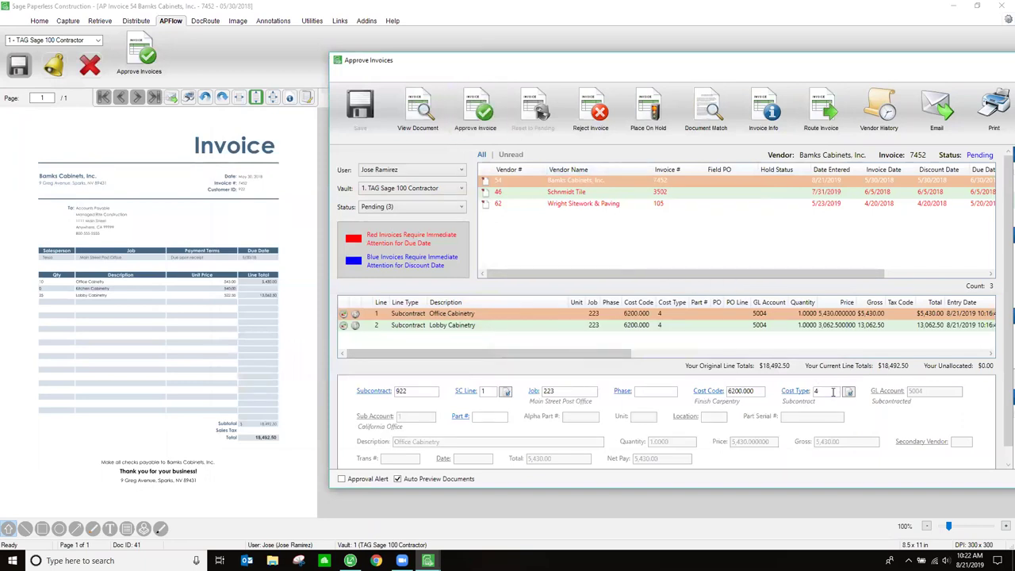
- Approve Bamks Cabinets invoice 7452, waiving its budget overrun warnings, then close the invoice document
left_click(487, 113)
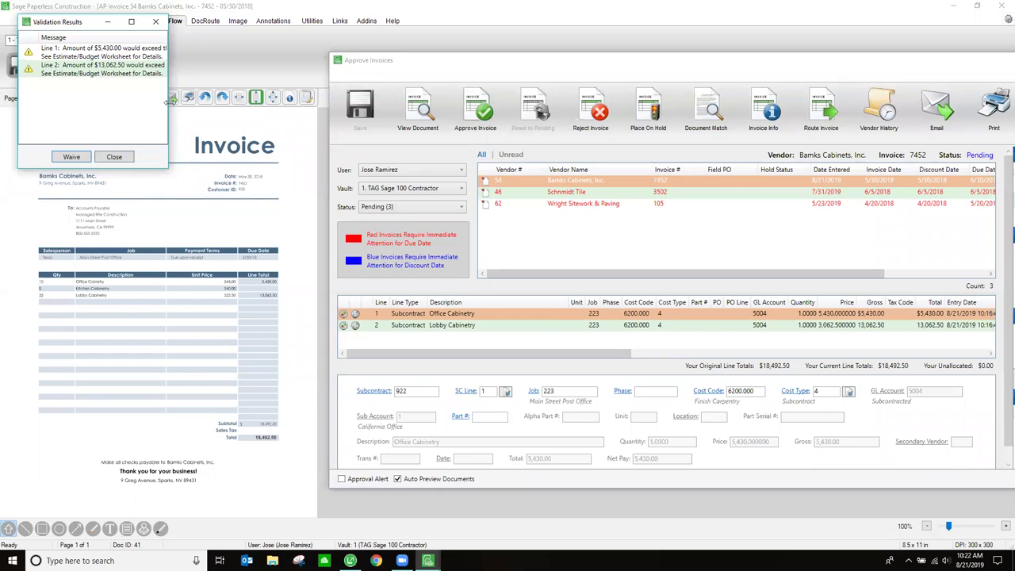
left_click_drag(168, 102, 395, 119)
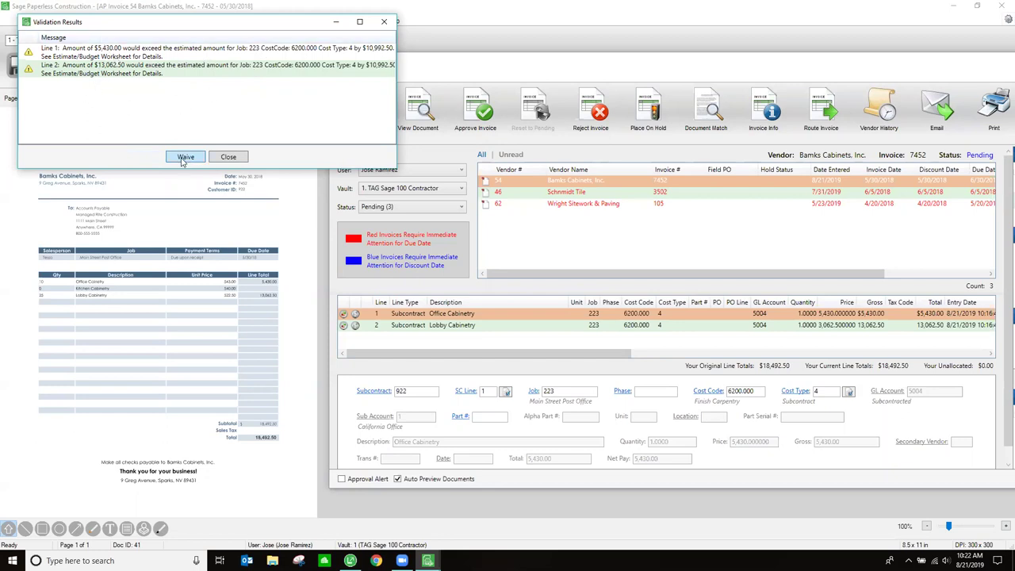
left_click(183, 157)
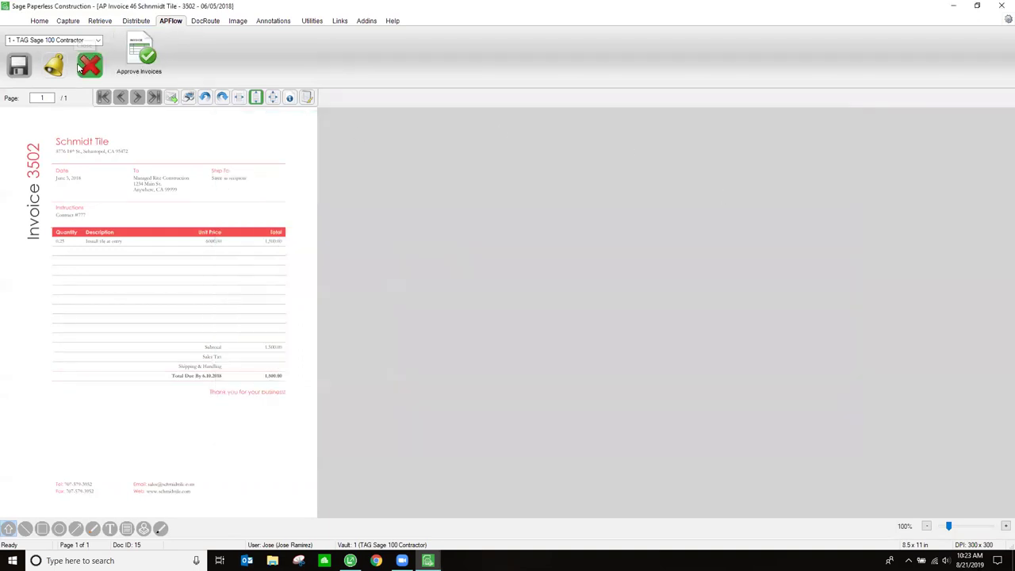
left_click(89, 66)
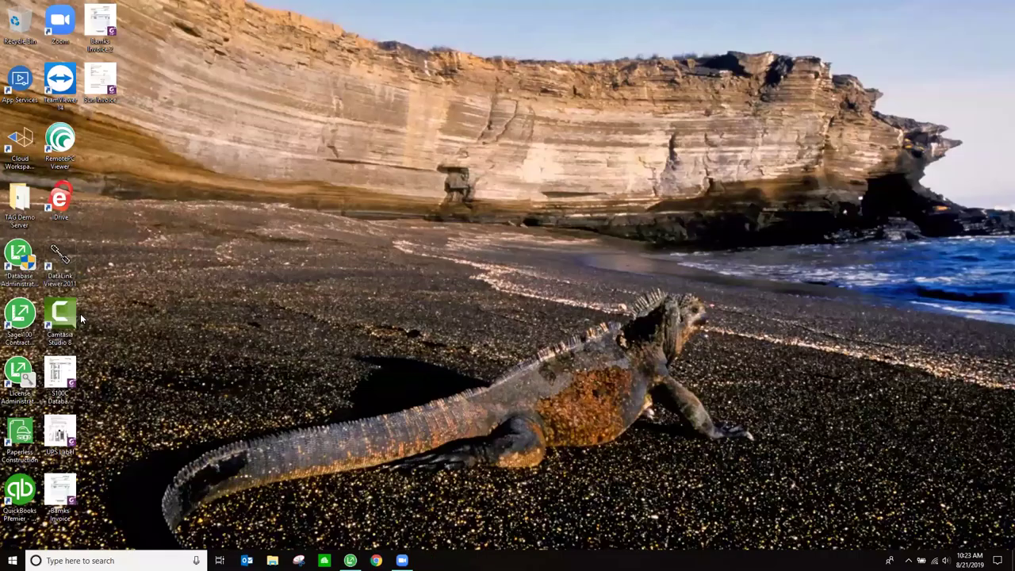
- Relaunch Paperless and log in as another user with that user's login ID and password
left_click(11, 441)
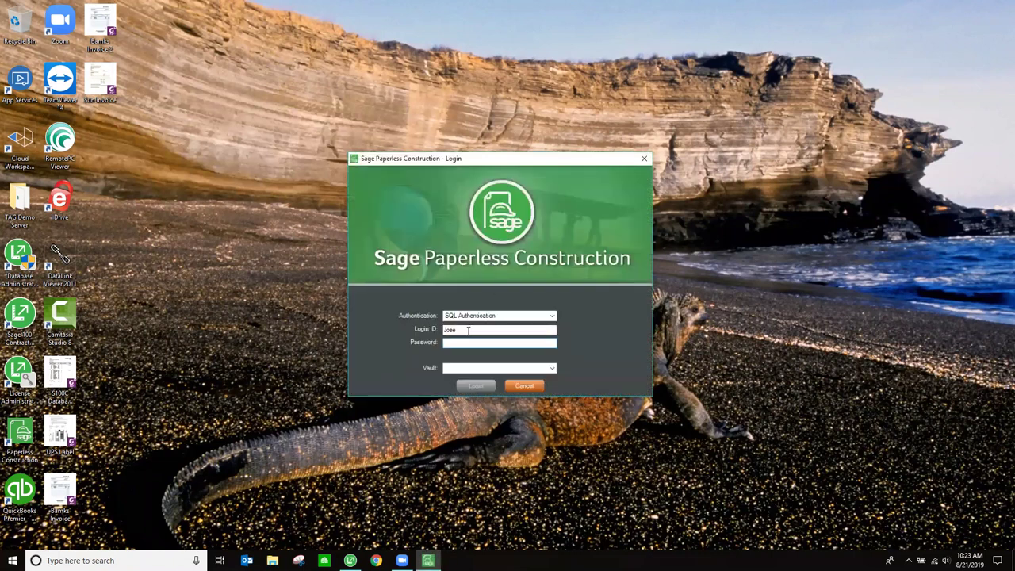
left_click_drag(467, 330, 409, 319)
type("John")
key("Tab")
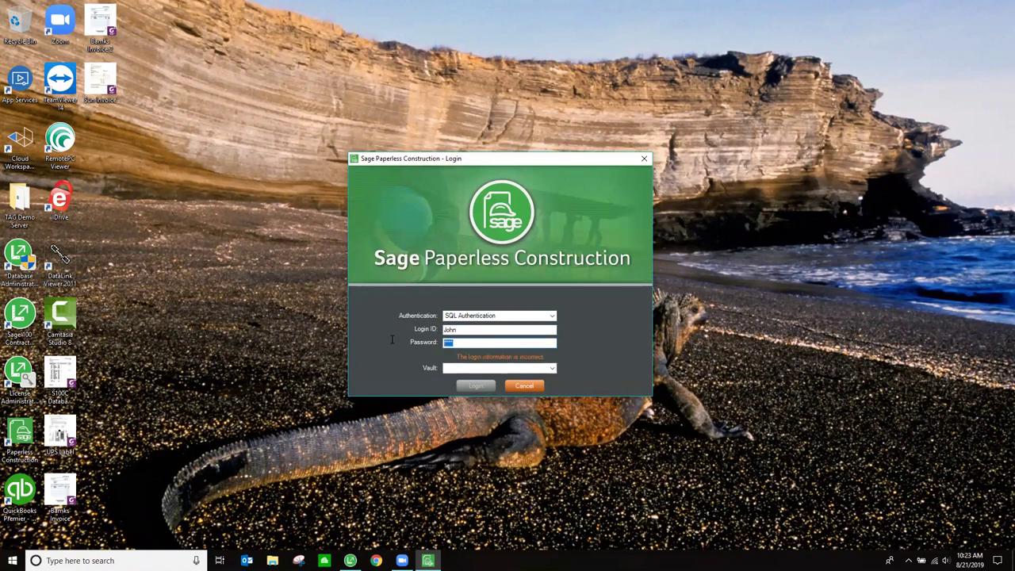
type("****")
key("Tab")
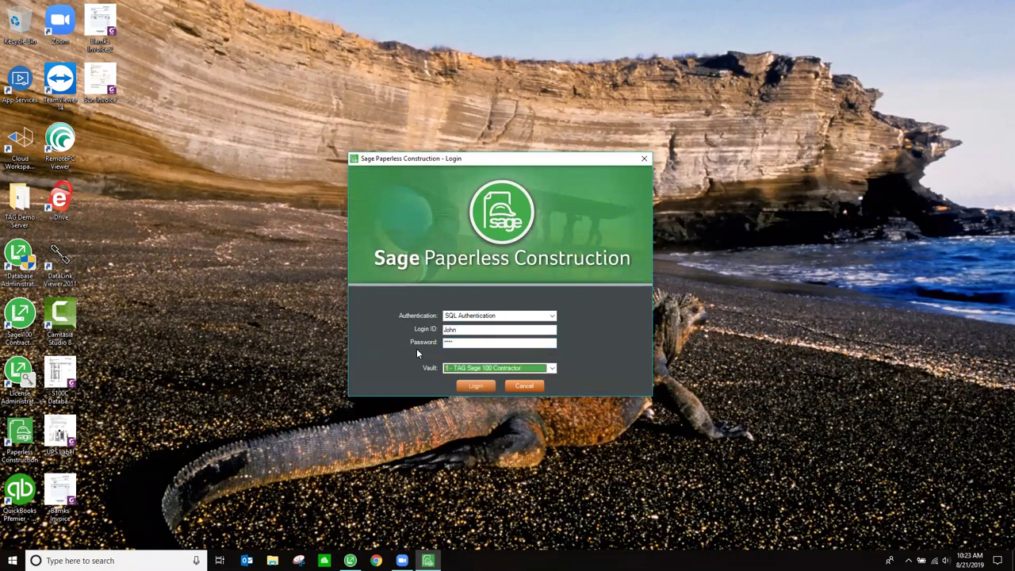
left_click(475, 386)
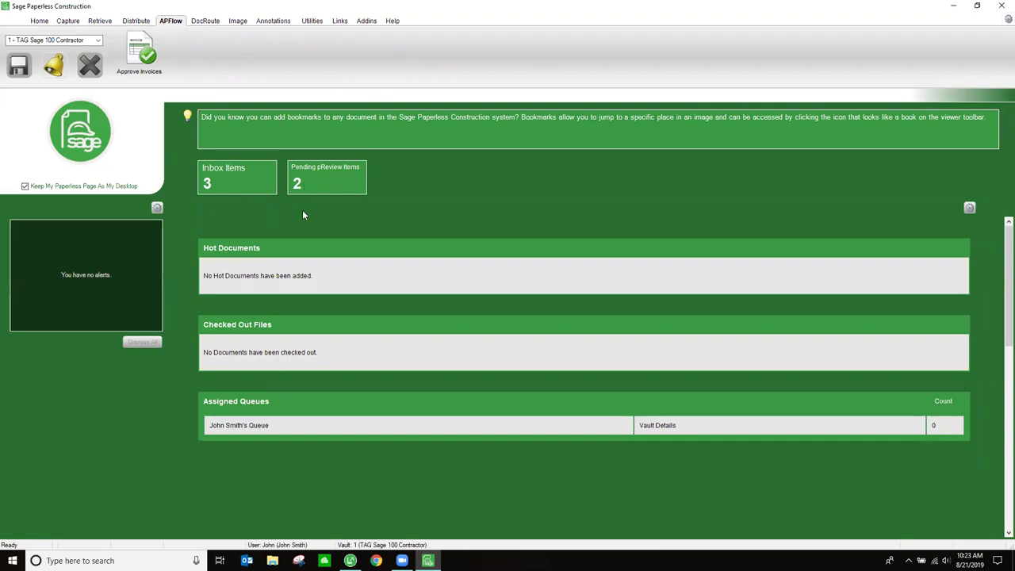
- Open the Document Routing inbox, view the Burton Door and Supply PO, then Subcontract Change Order 773
left_click(206, 185)
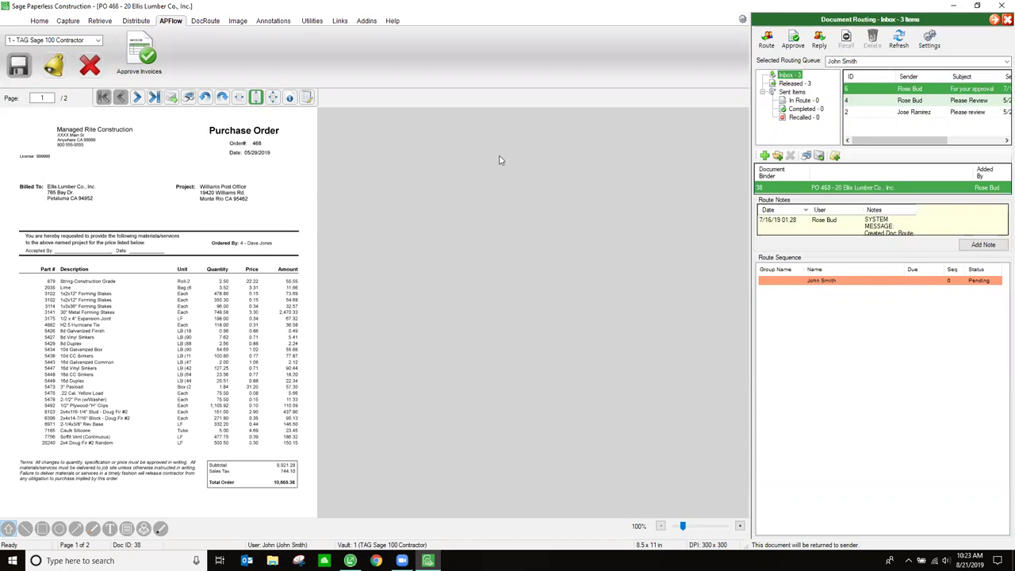
left_click(912, 102)
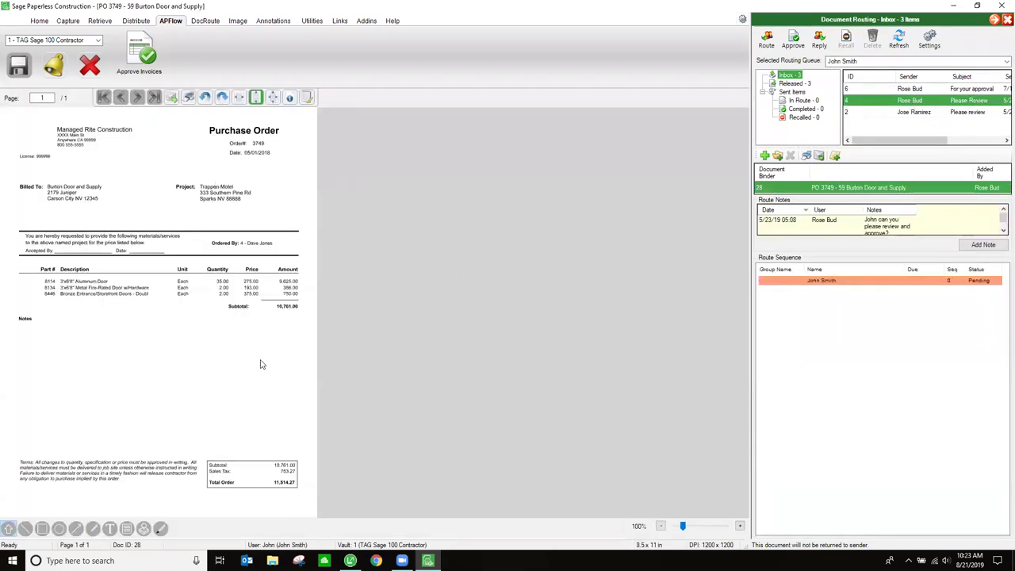
left_click(927, 113)
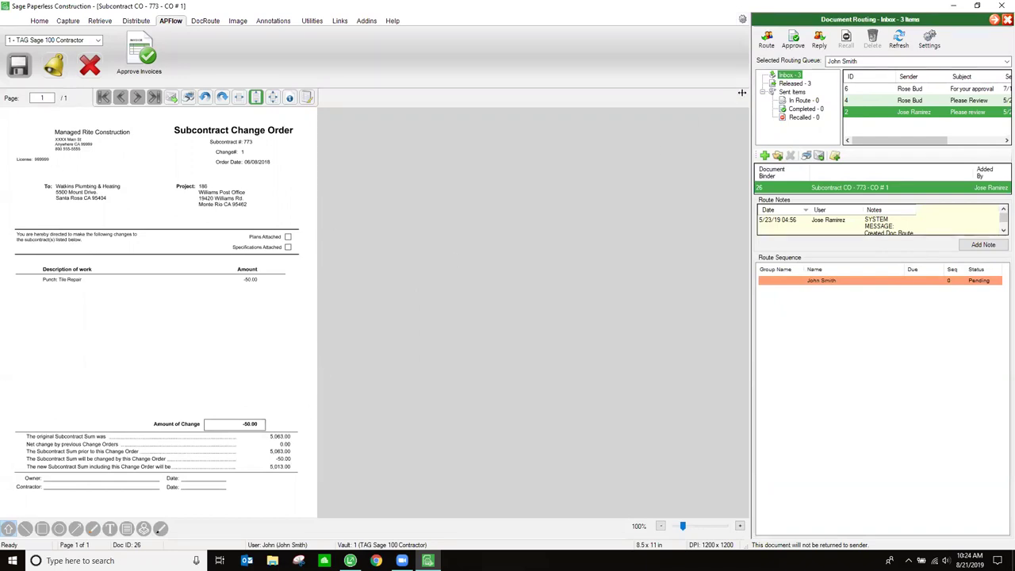
- Approve the subcontract change order and purchase order 3749, then close the routing inbox
left_click(794, 41)
left_click(472, 399)
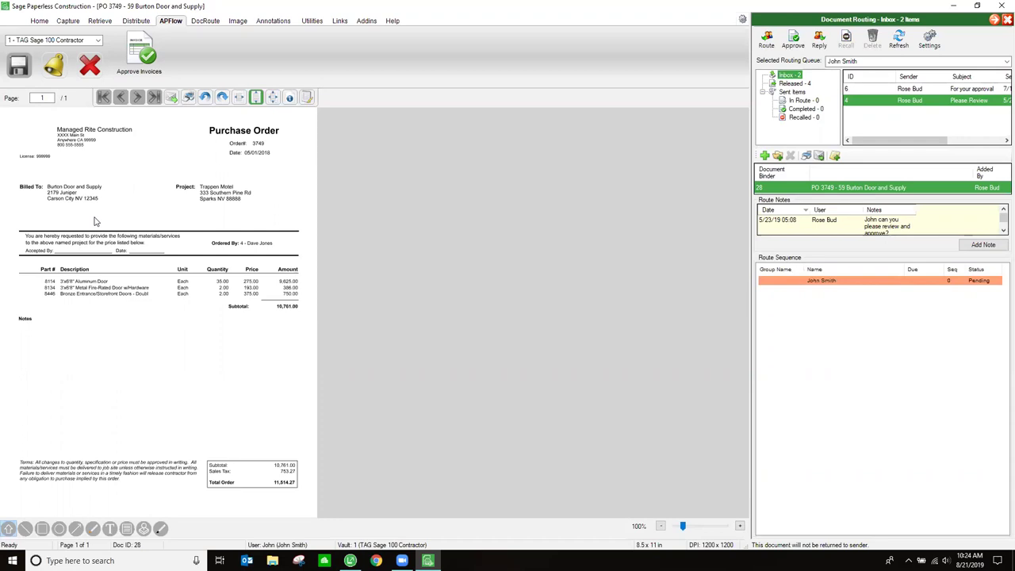
left_click(793, 40)
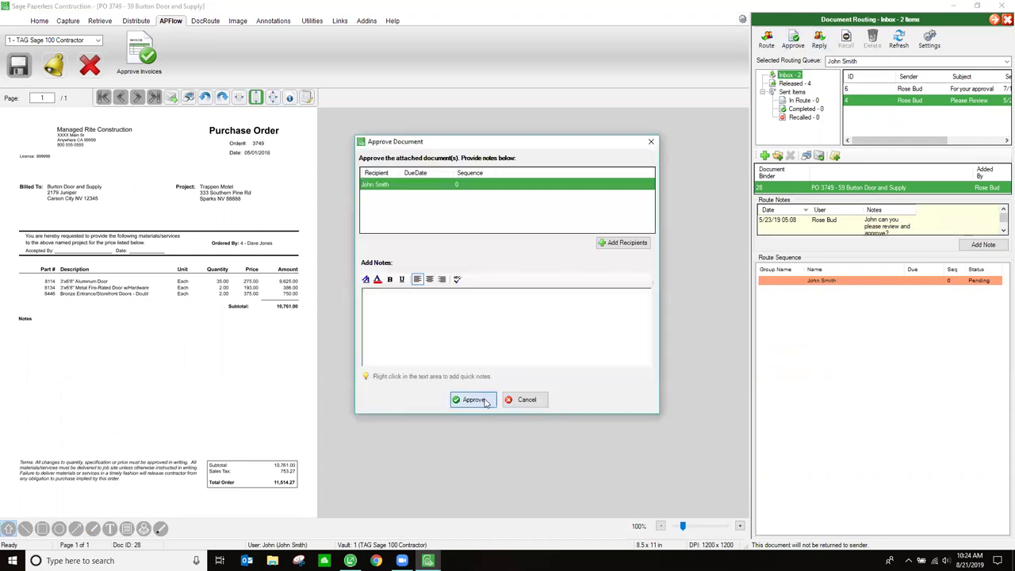
left_click(471, 399)
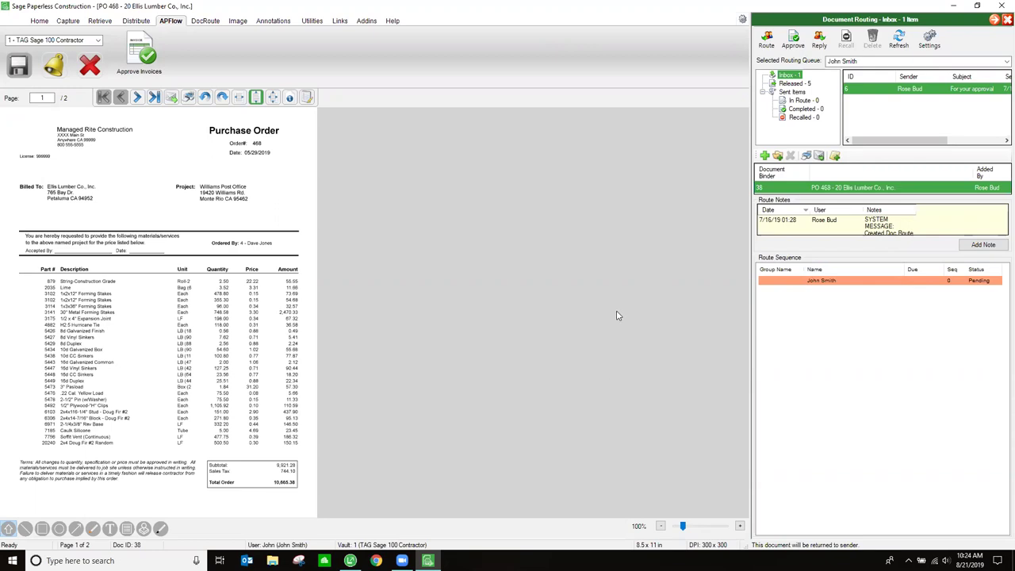
left_click(1002, 21)
- Open Approve Invoices and scroll through the Invoice Notes for Bamks Cabinets invoice 7452
left_click(138, 51)
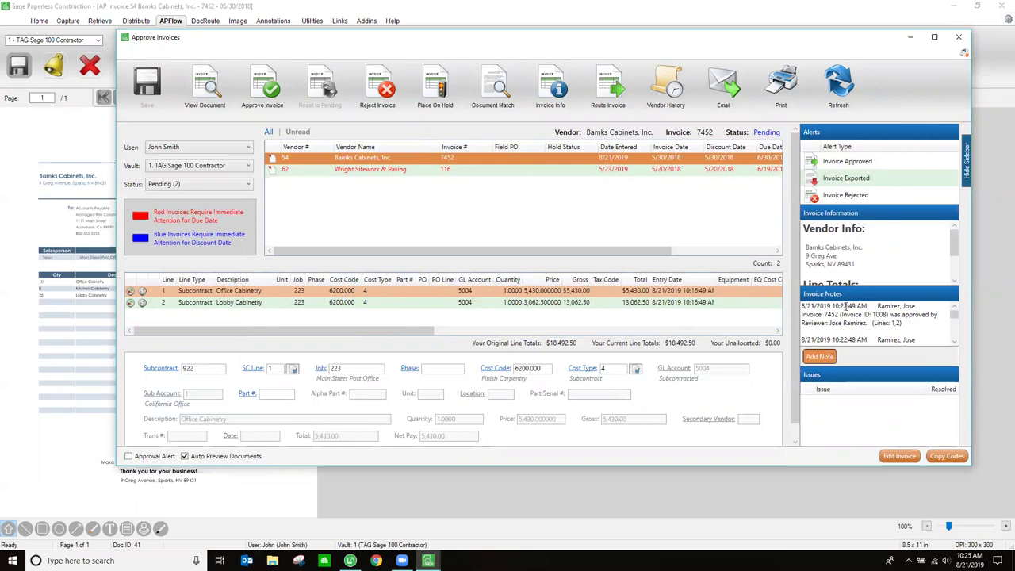
left_click(954, 341)
left_click(954, 341)
left_click(954, 341)
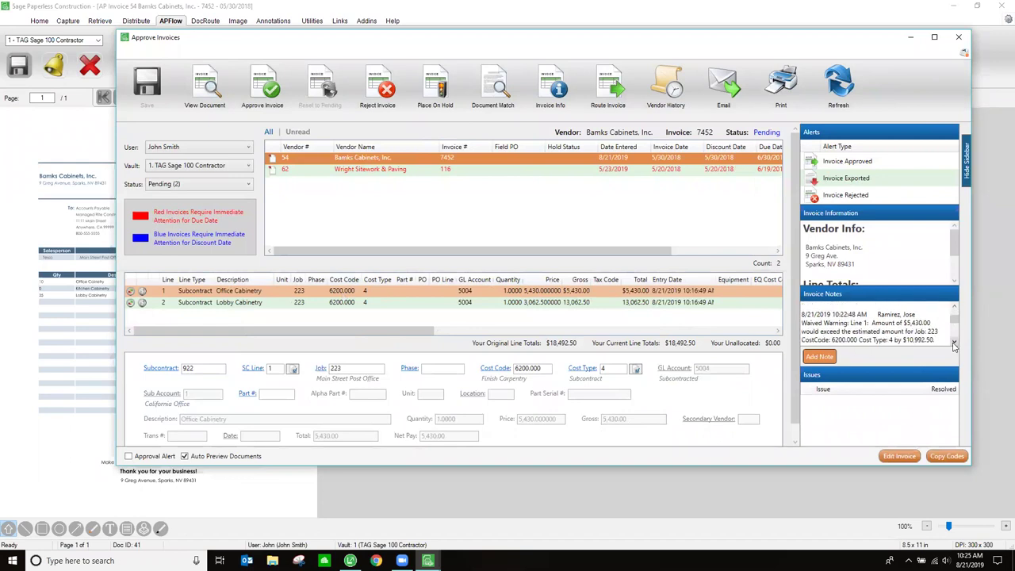
left_click(954, 343)
left_click(954, 342)
left_click(955, 343)
left_click(954, 342)
left_click(955, 342)
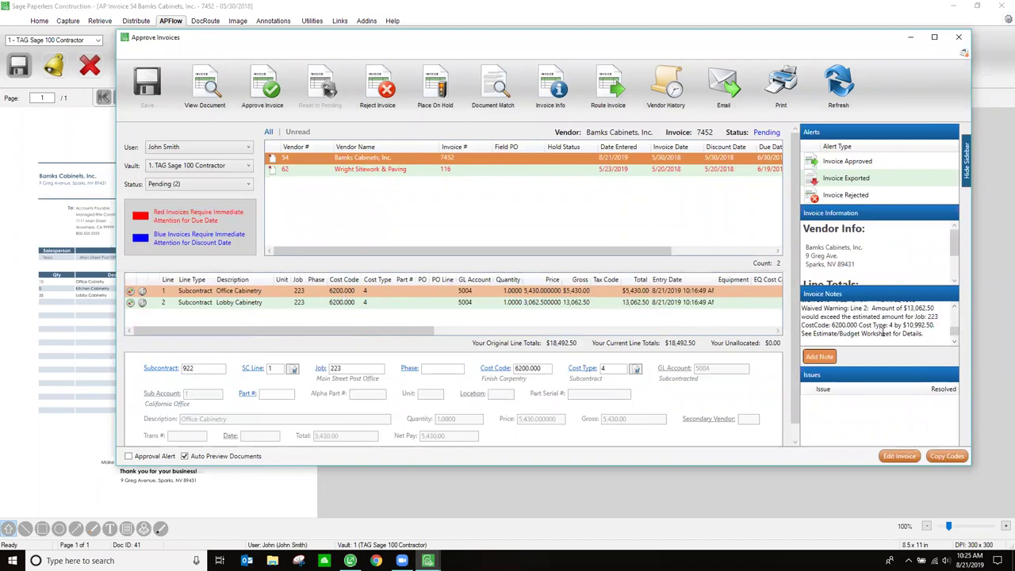
left_click(954, 309)
left_click(955, 309)
left_click(955, 309)
left_click(954, 309)
left_click(954, 309)
left_click(955, 309)
left_click(954, 309)
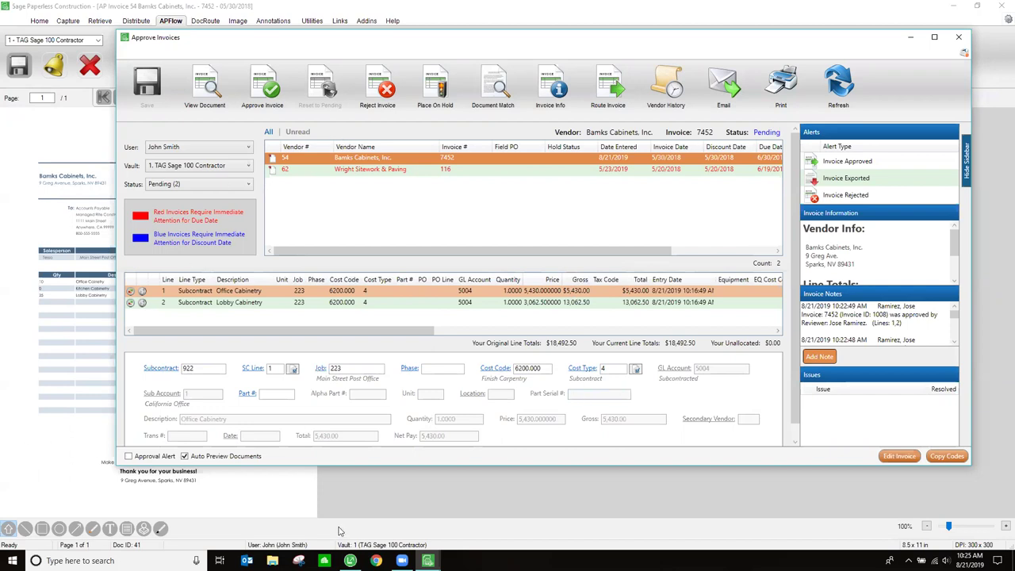
- Approve invoice 7452 and waive its budget warnings in the Validation Results dialog
left_click(270, 93)
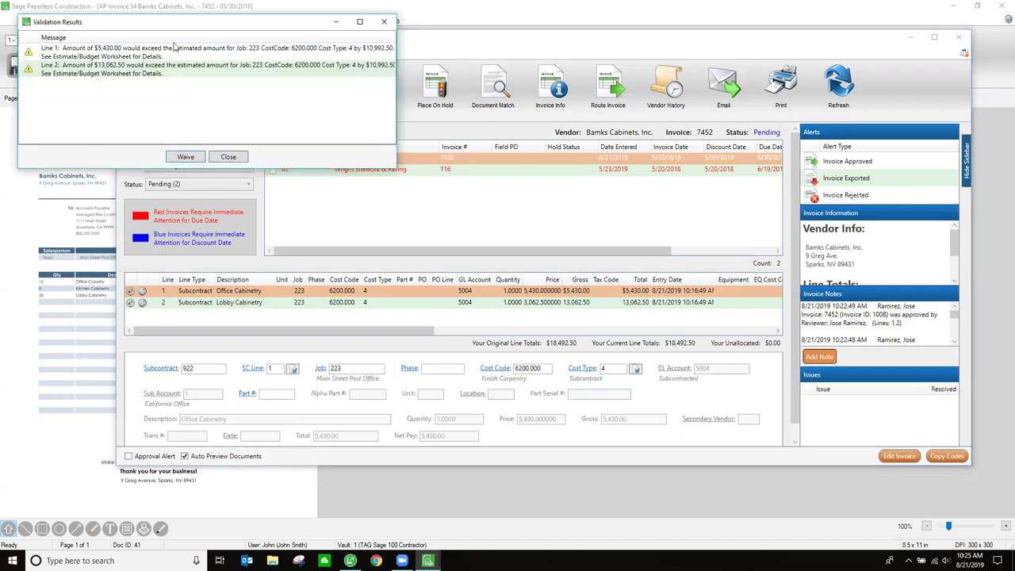
left_click(185, 157)
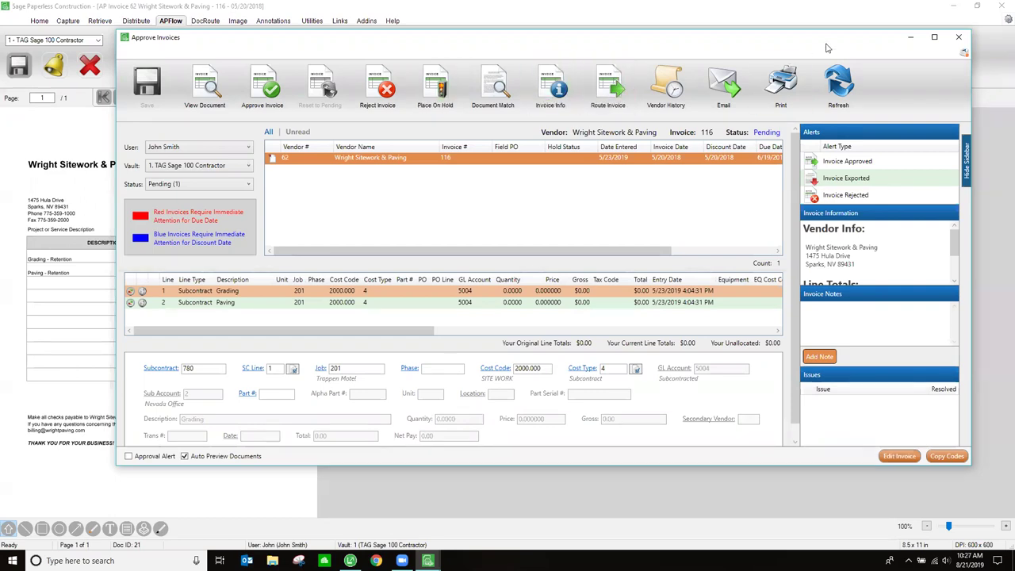
- Close the invoice approval window and invoice, then start a search limited to Accounts Payable documents
left_click(959, 37)
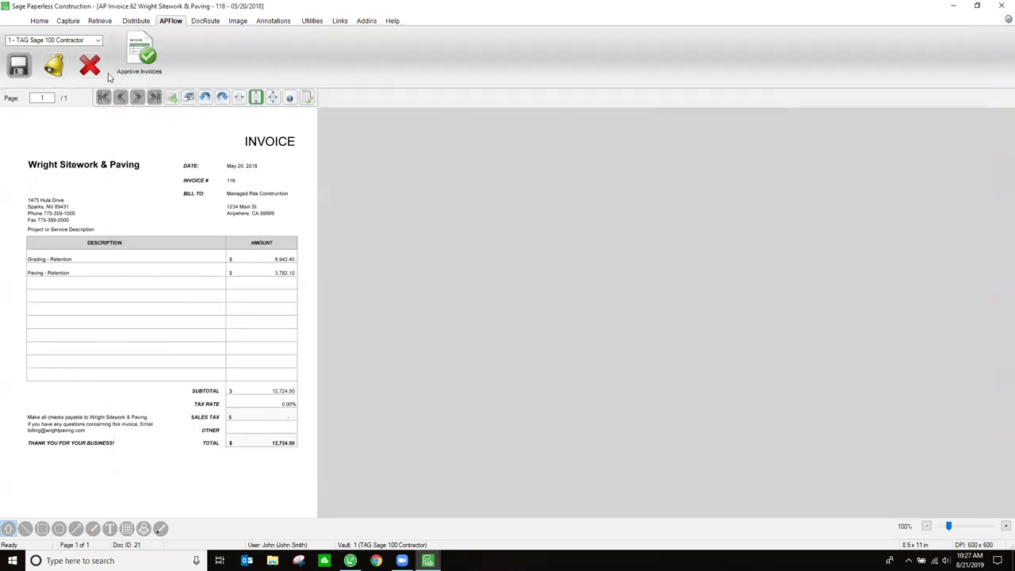
left_click(94, 66)
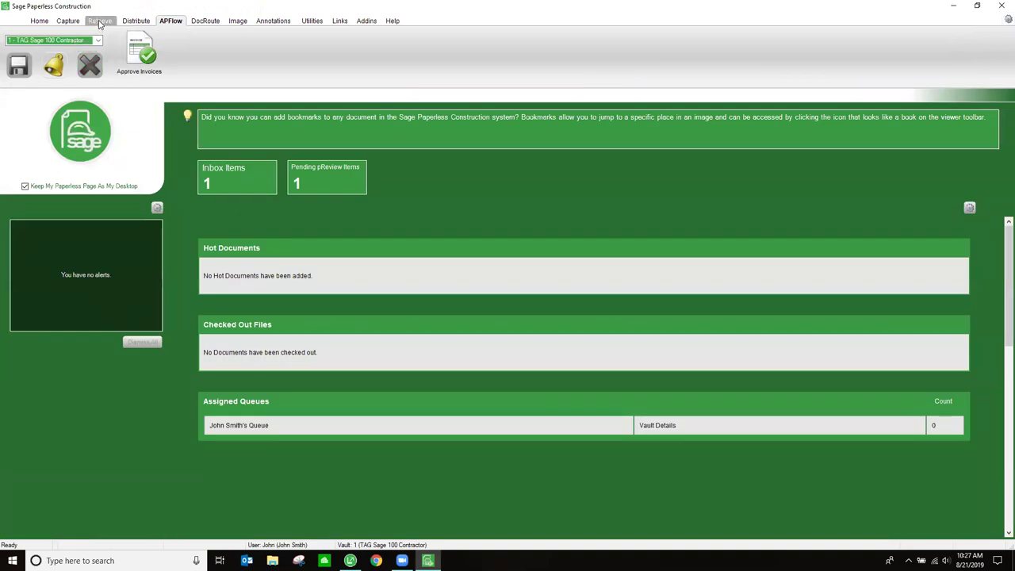
left_click(100, 21)
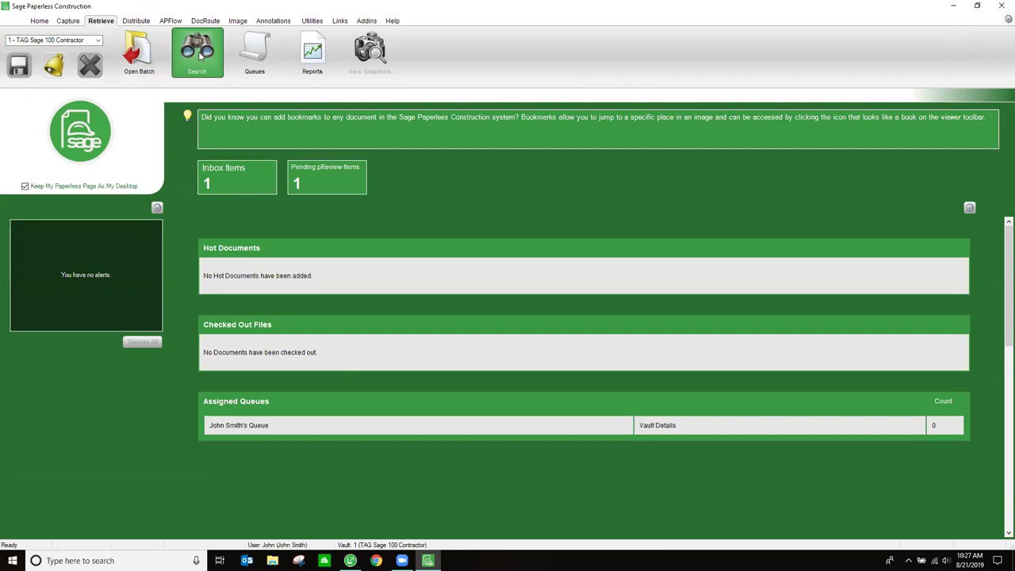
left_click(198, 55)
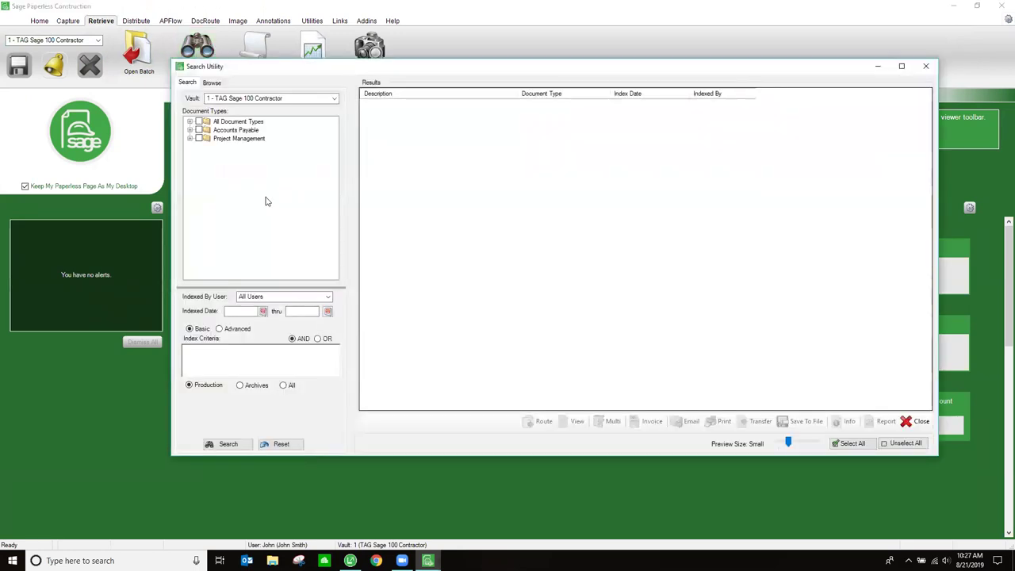
left_click(199, 130)
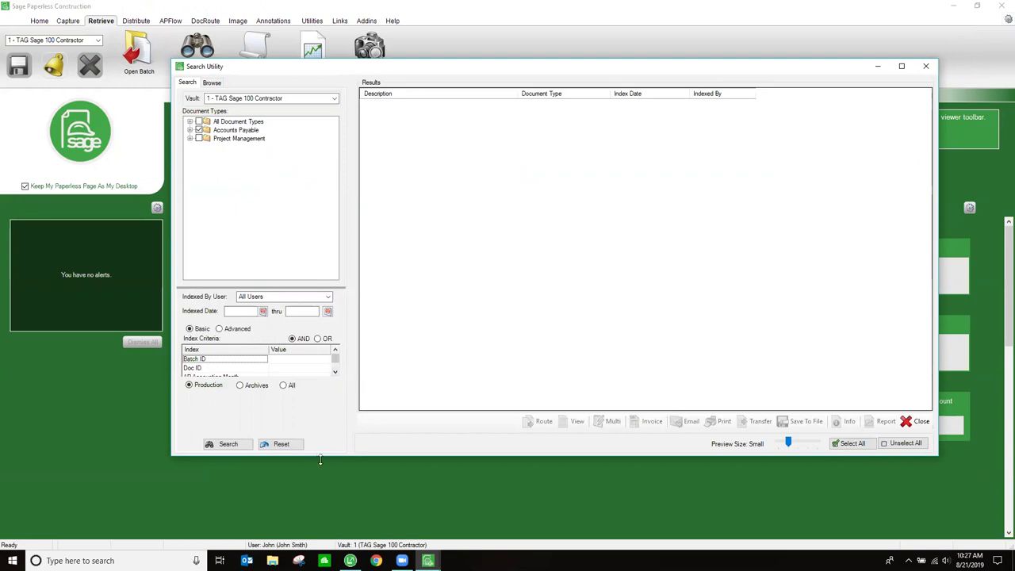
- Enter job number 201 as the search criterion and run the search, returning six documents
left_click_drag(319, 455, 318, 519)
scroll(261, 390, "down", 1)
scroll(255, 429, "down", 4)
scroll(274, 416, "down", 5)
scroll(274, 416, "down", 5)
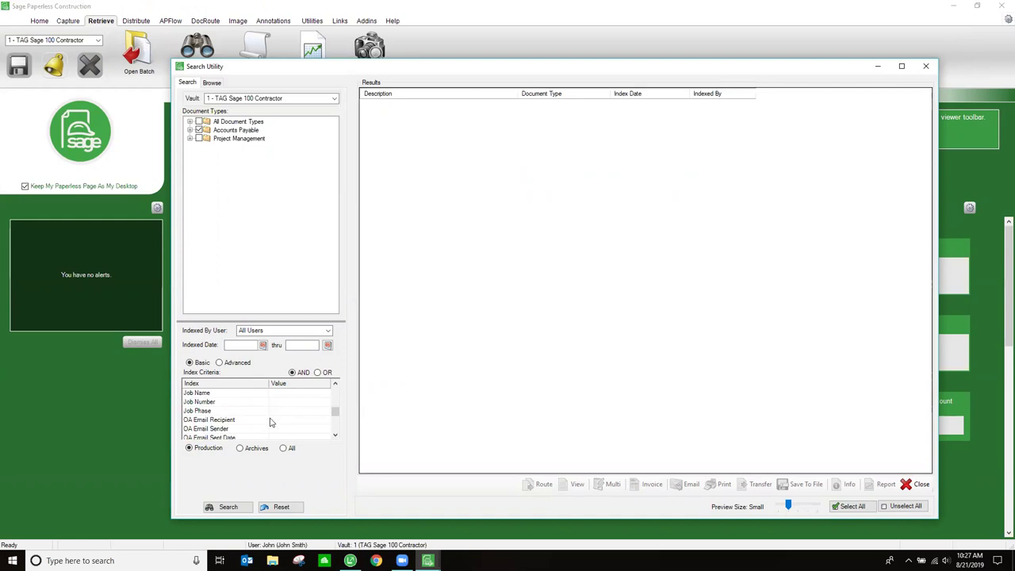
left_click(283, 402)
type("201")
key("Return")
left_click(226, 507)
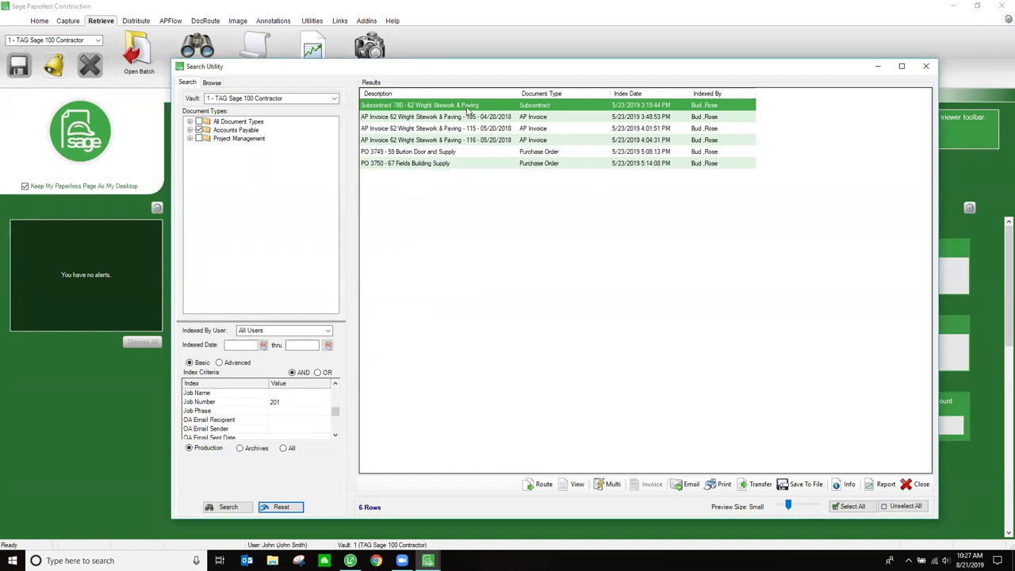
- Open Subcontract 780 for Wright Sitework & Paving (127,245.00) from the results, then close it
mouse_move(469, 111)
mouse_move(435, 168)
double_click(421, 111)
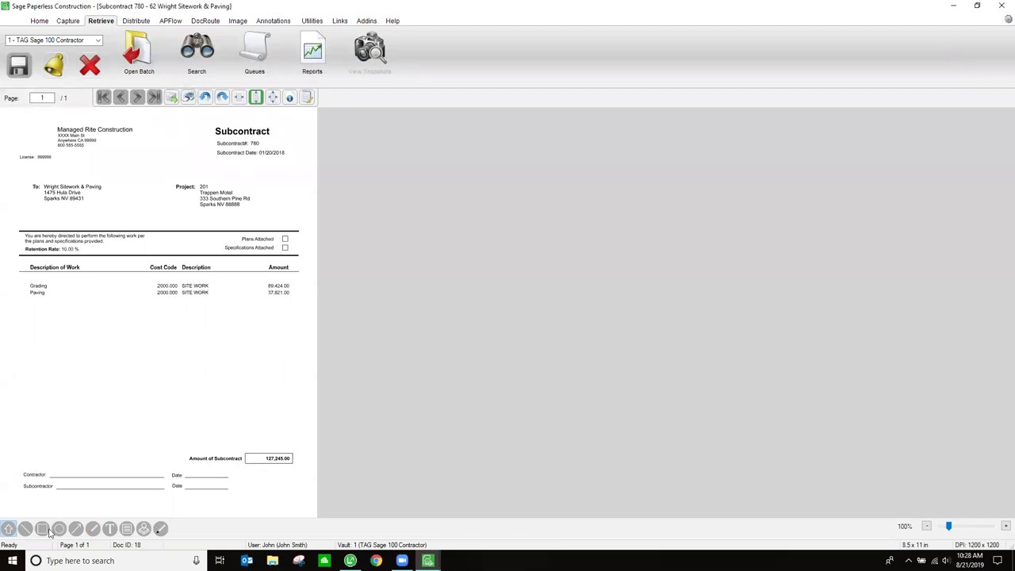
left_click(88, 66)
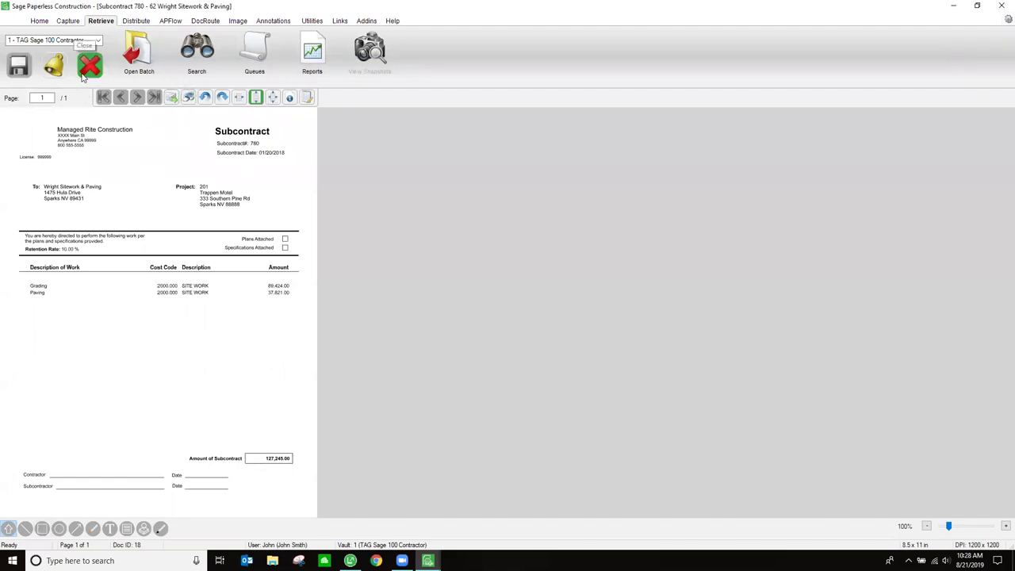
- Bring the Search Utility results back from the taskbar and close that window
mouse_move(428, 560)
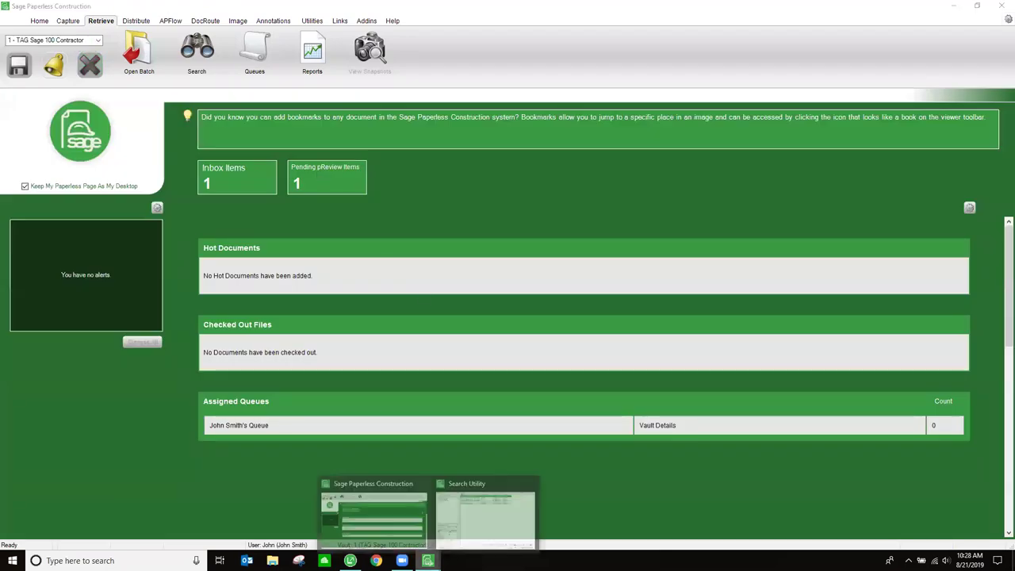
left_click(482, 528)
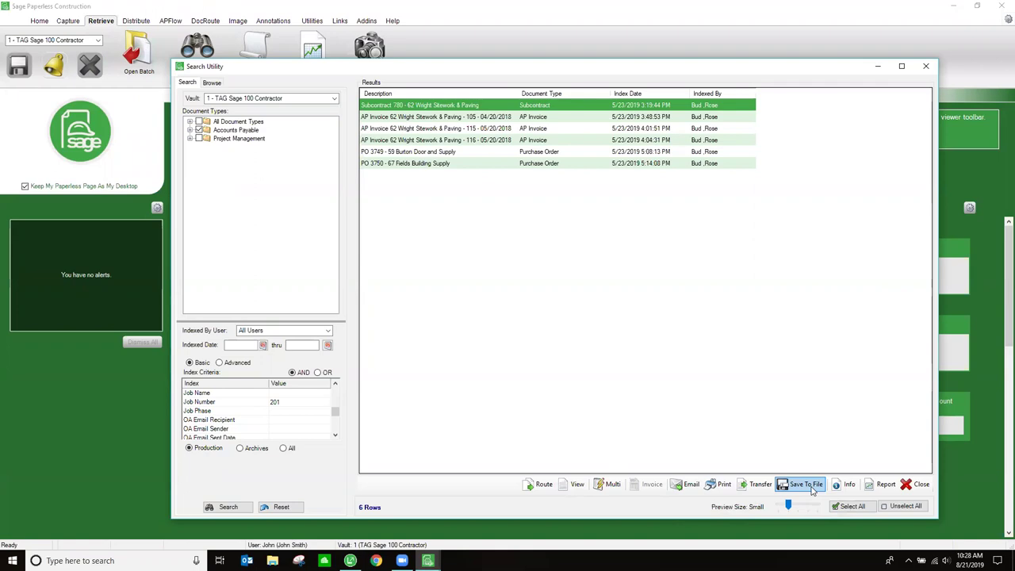
left_click(928, 68)
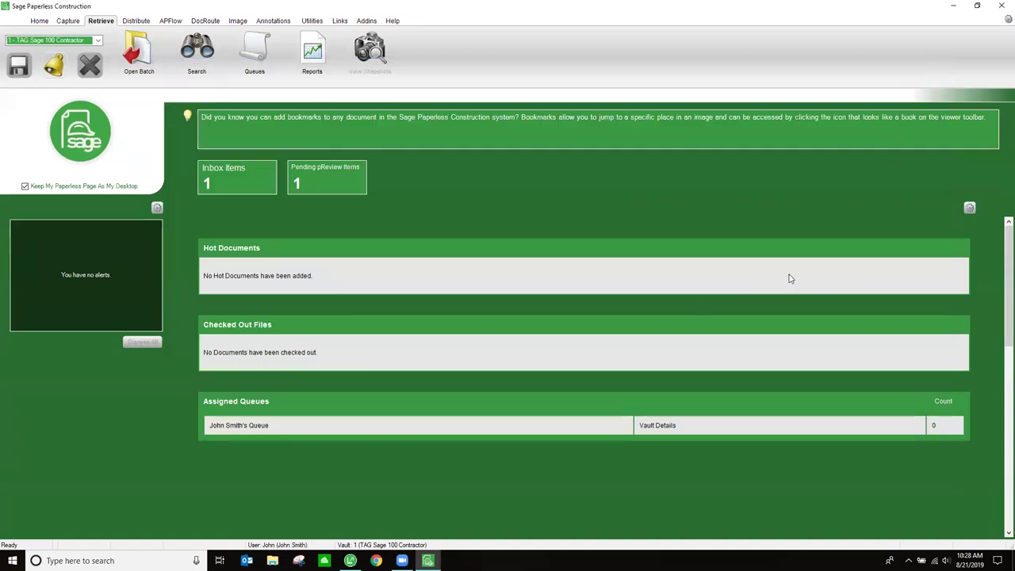
- Close Sage Paperless Construction and relaunch it from its desktop icon
left_click(170, 20)
left_click(1001, 4)
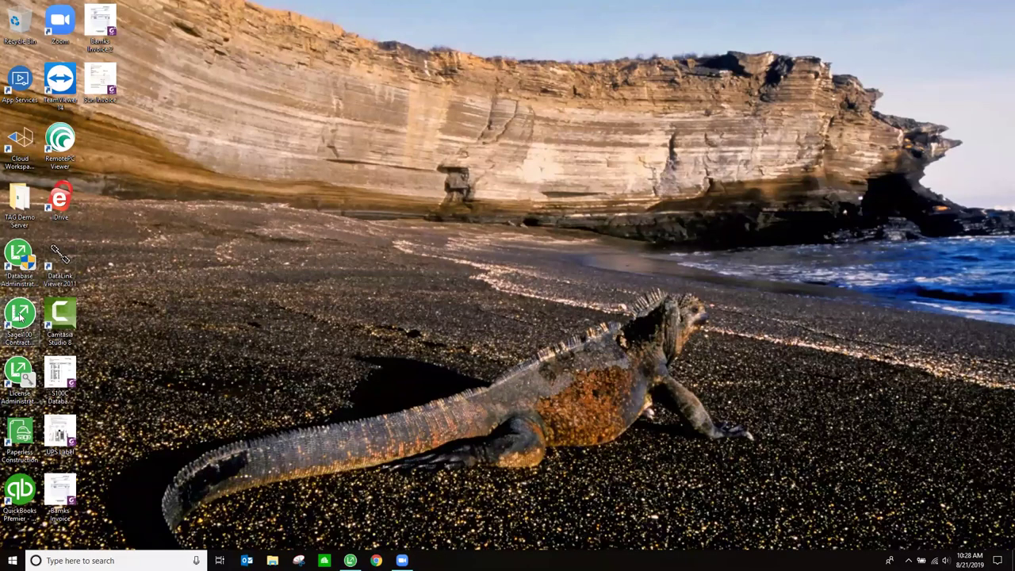
double_click(20, 436)
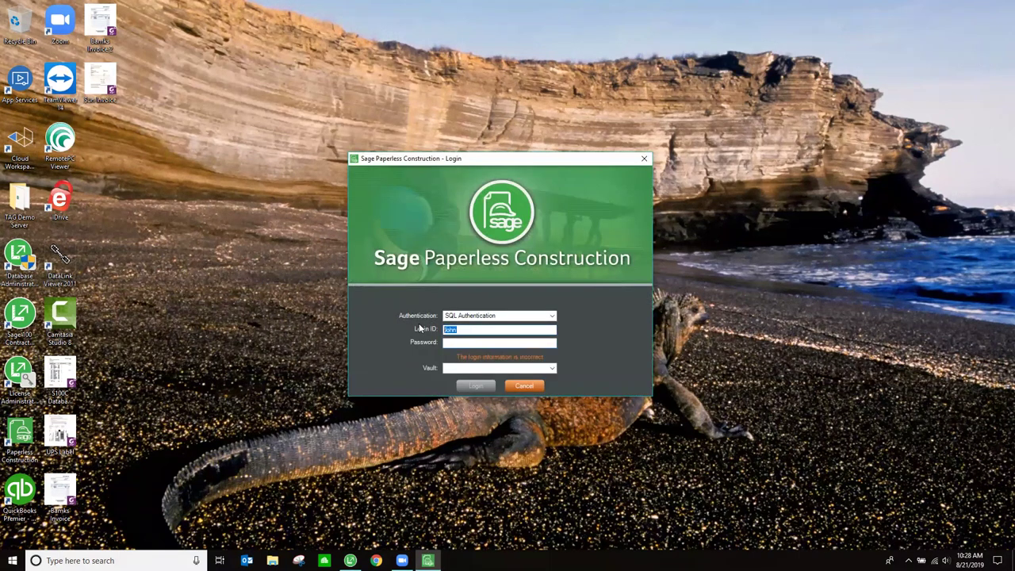
- Log in to the vault with the administrator login ID and password
type("spcadmin********")
key("Tab")
left_click(486, 389)
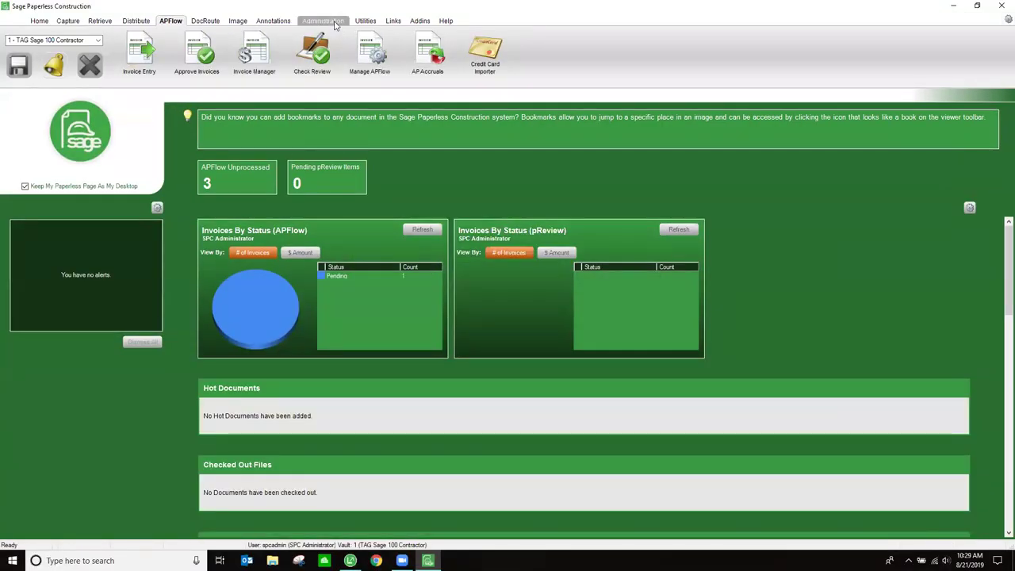
- Open Manage APFlow and review the AP Accruals, Credit Cards and Invoice Routing tabs
left_click(374, 71)
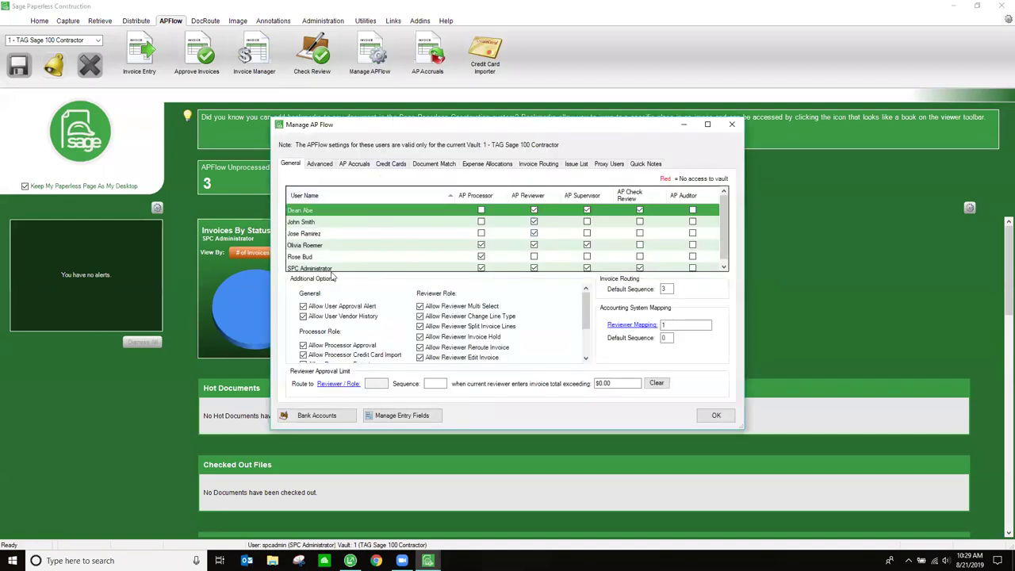
left_click(353, 163)
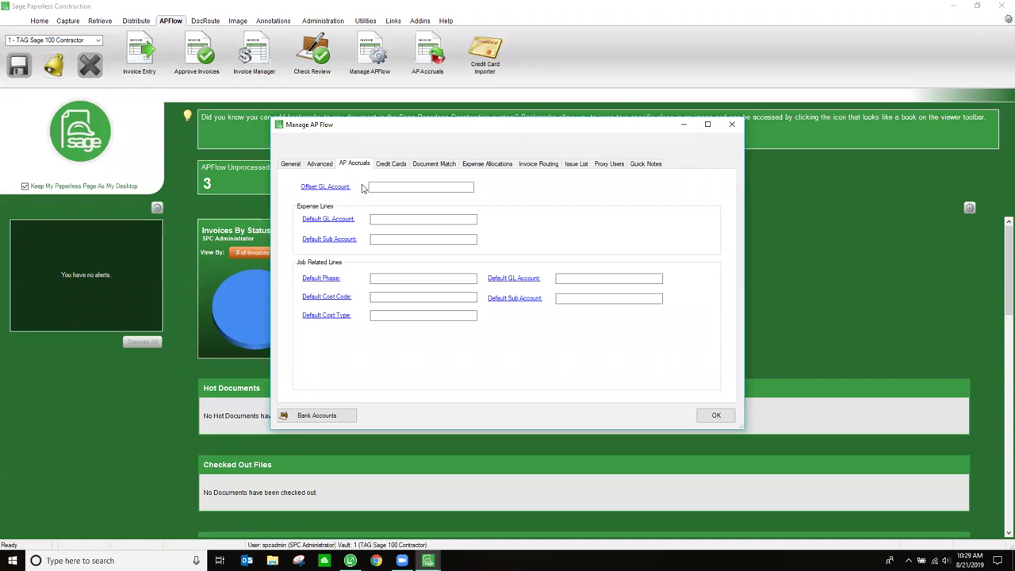
left_click(387, 165)
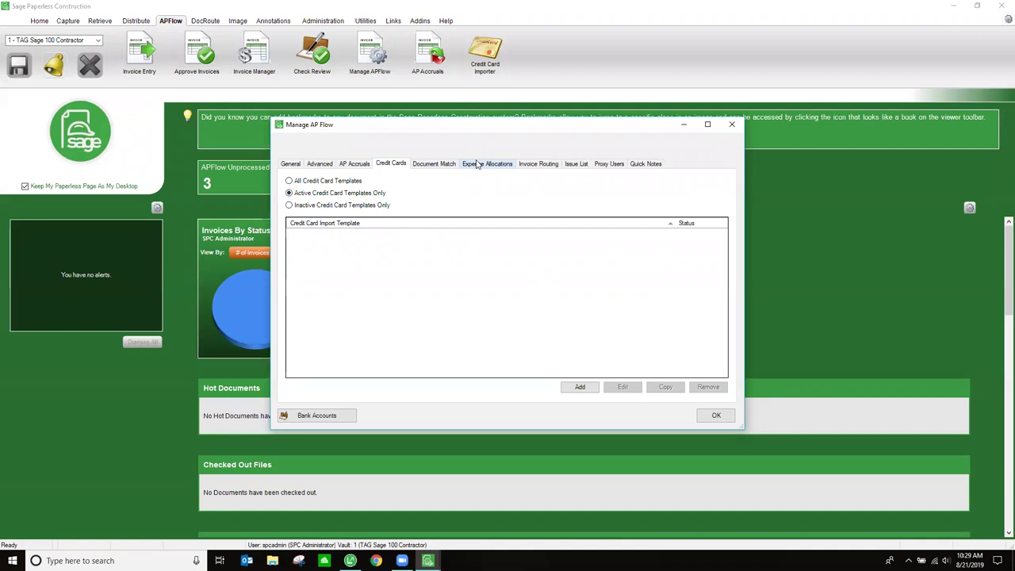
left_click(539, 164)
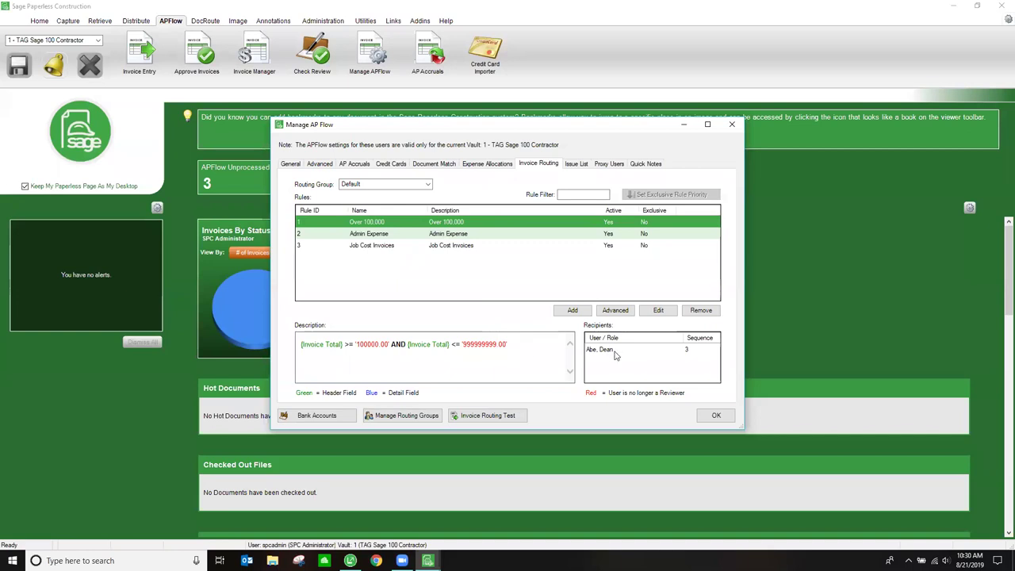
- Inspect the Admin Expense and Job Cost Invoices rules and the Proxy Users tab, then click OK
left_click(371, 236)
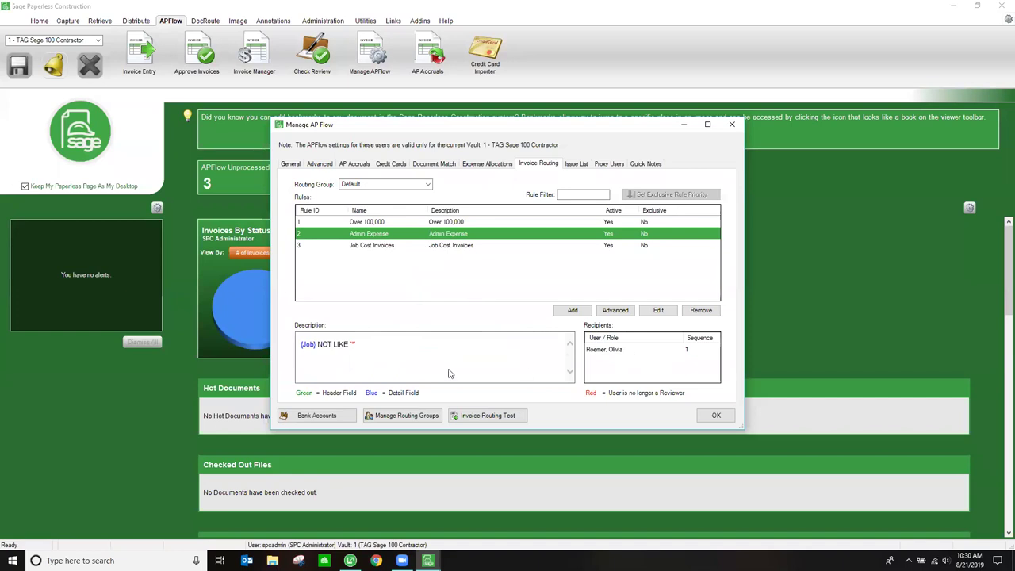
left_click(368, 246)
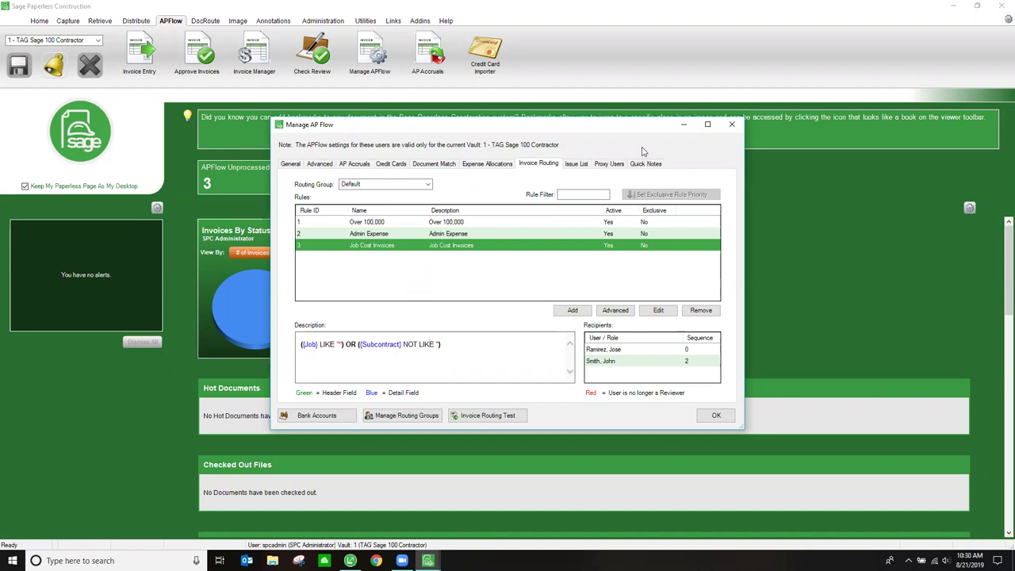
left_click(608, 164)
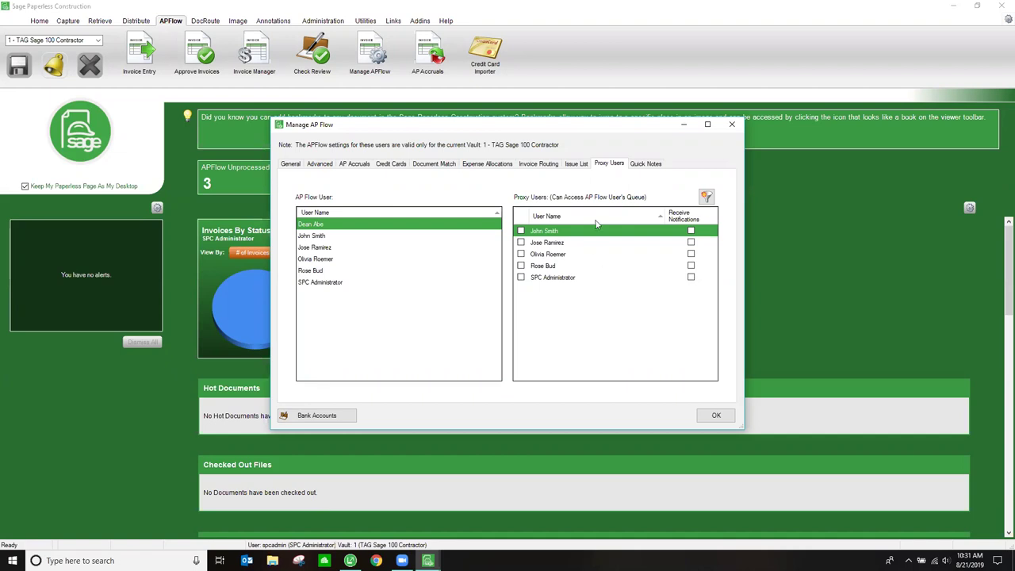
left_click(711, 415)
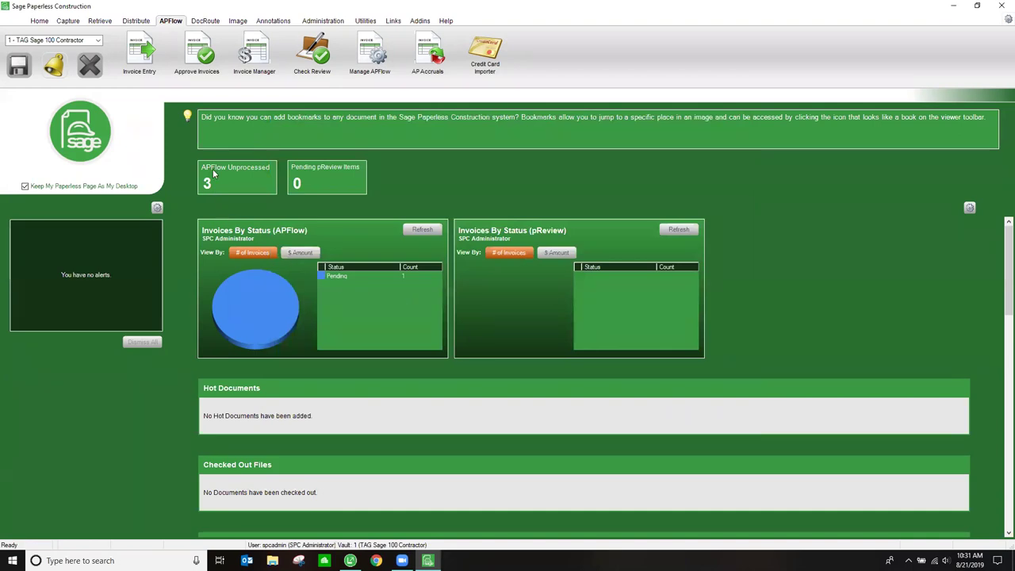
- Open Manage DocRoute and review its Proxy Users and Routing Groups tabs
left_click(205, 24)
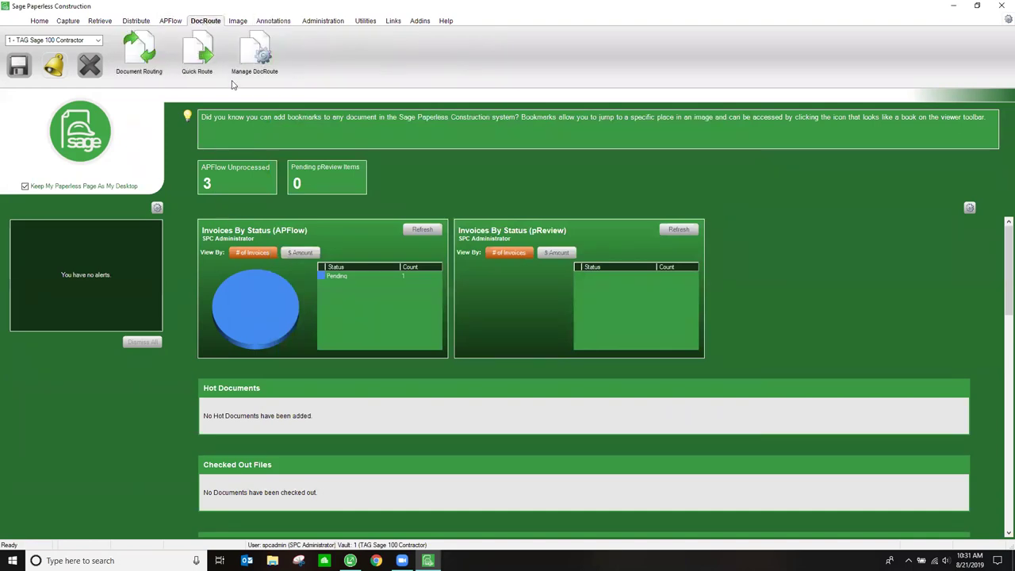
left_click(255, 63)
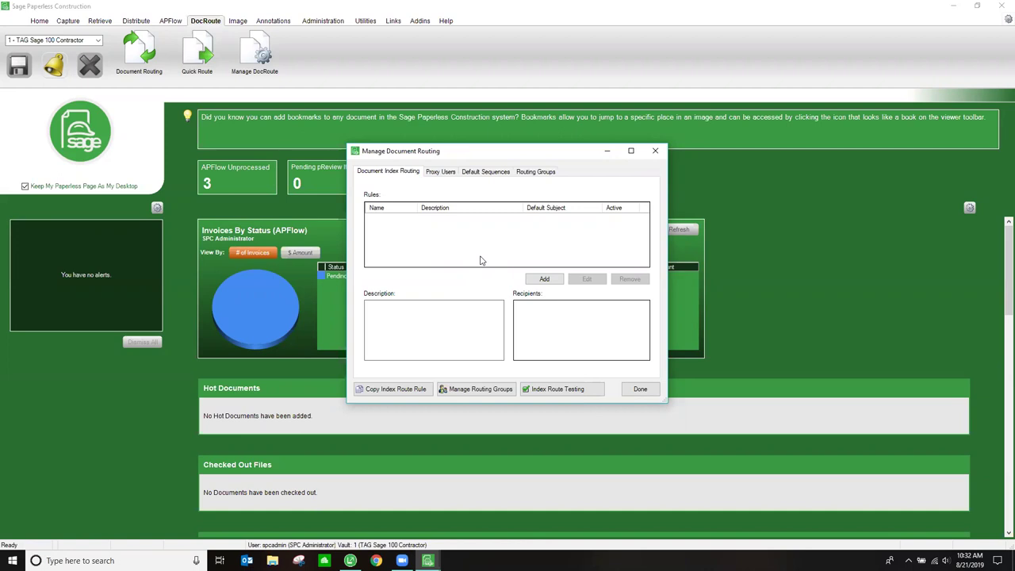
left_click(451, 170)
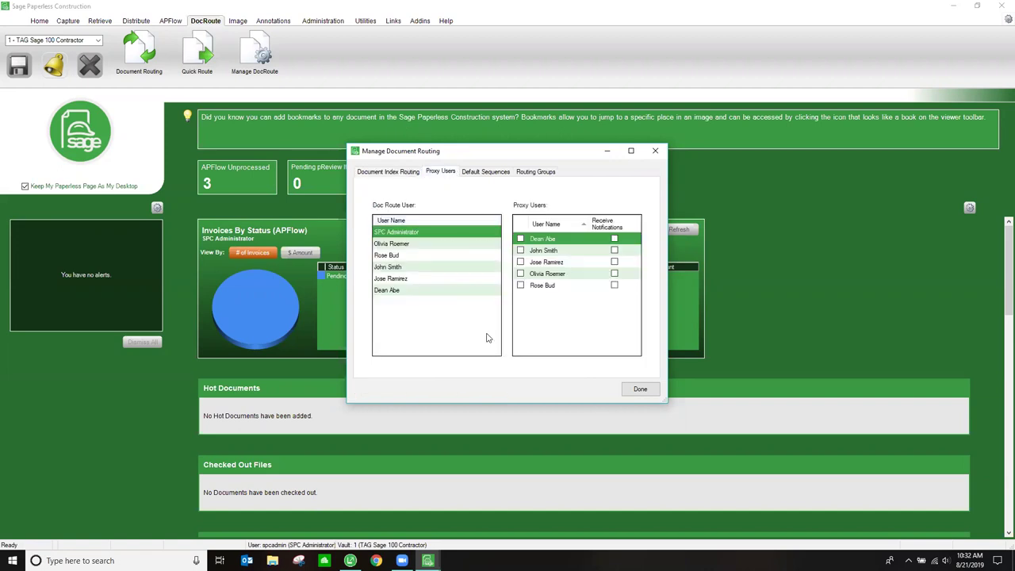
left_click(531, 172)
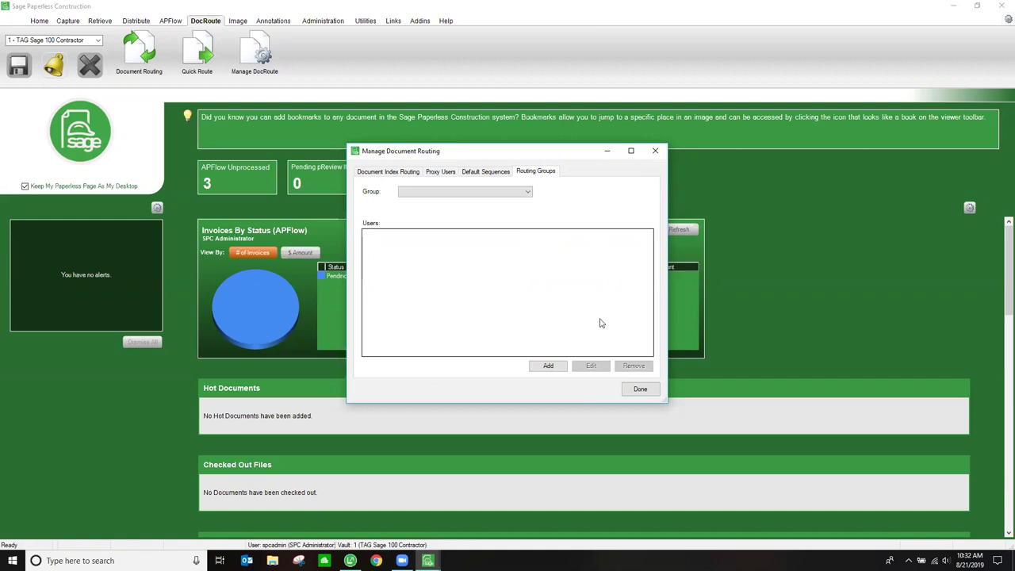
- Close the DocRoute settings, return to the Capture tab and switch to Sage 100 Contractor
left_click(642, 390)
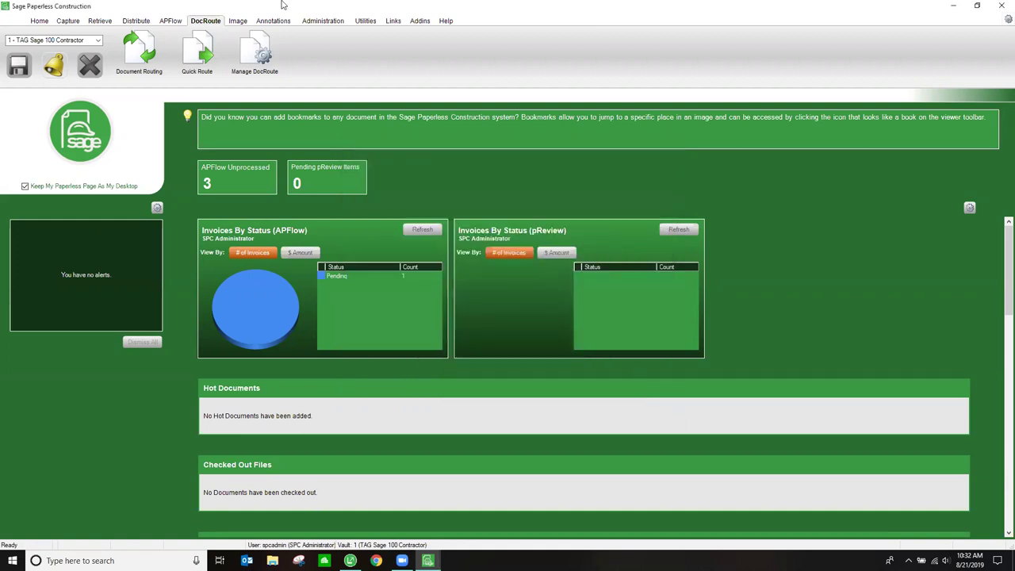
left_click(69, 22)
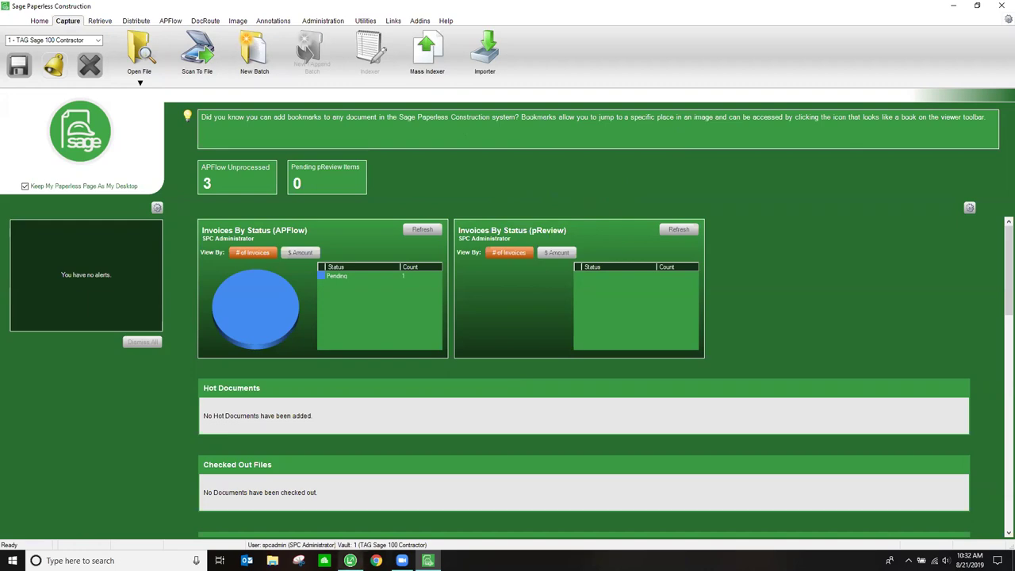
left_click(350, 561)
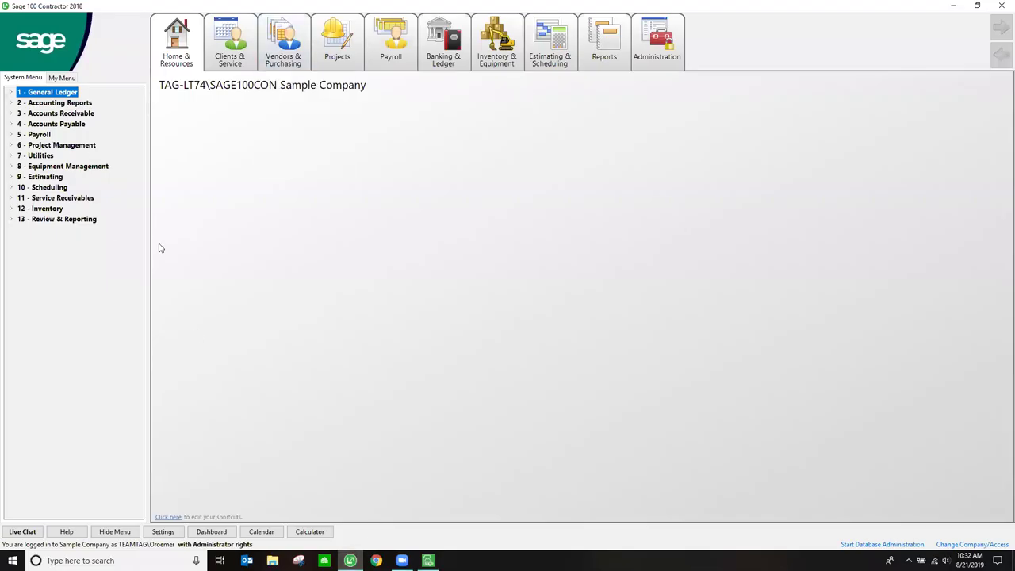
- Open 6-7-1 Subcontracts and load subcontract 922 (job 223, Bamks Cabinets) through the record lookup
left_click(283, 44)
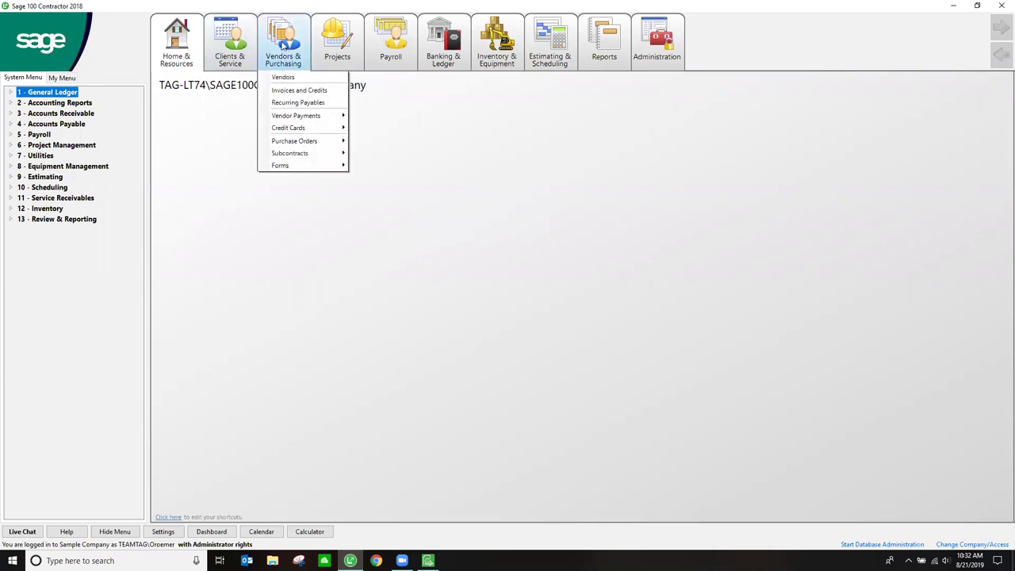
mouse_move(316, 163)
left_click(367, 155)
type("922")
key("Return")
left_click(540, 317)
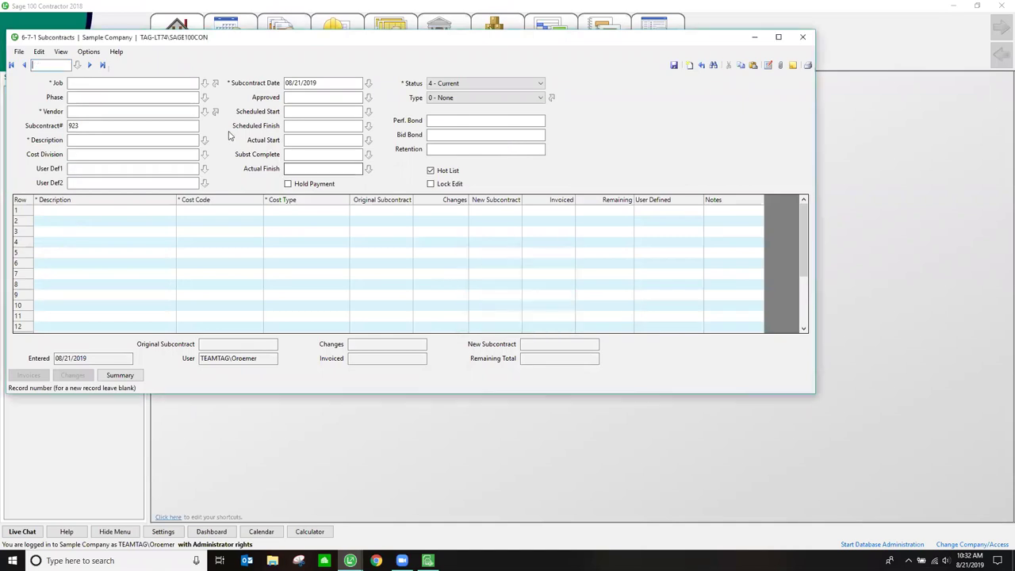
left_click(79, 65)
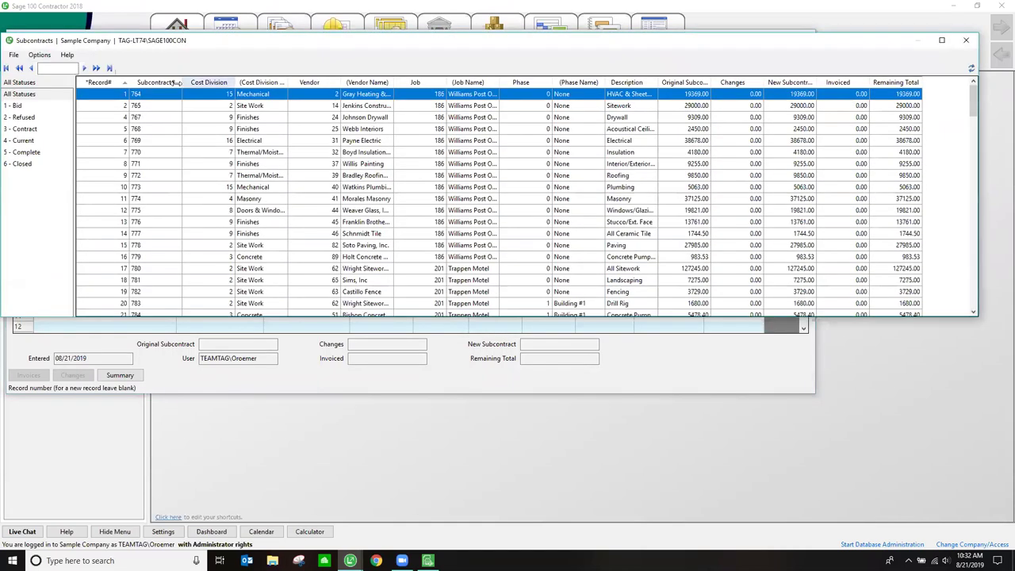
left_click(136, 83)
type("922")
key("Return")
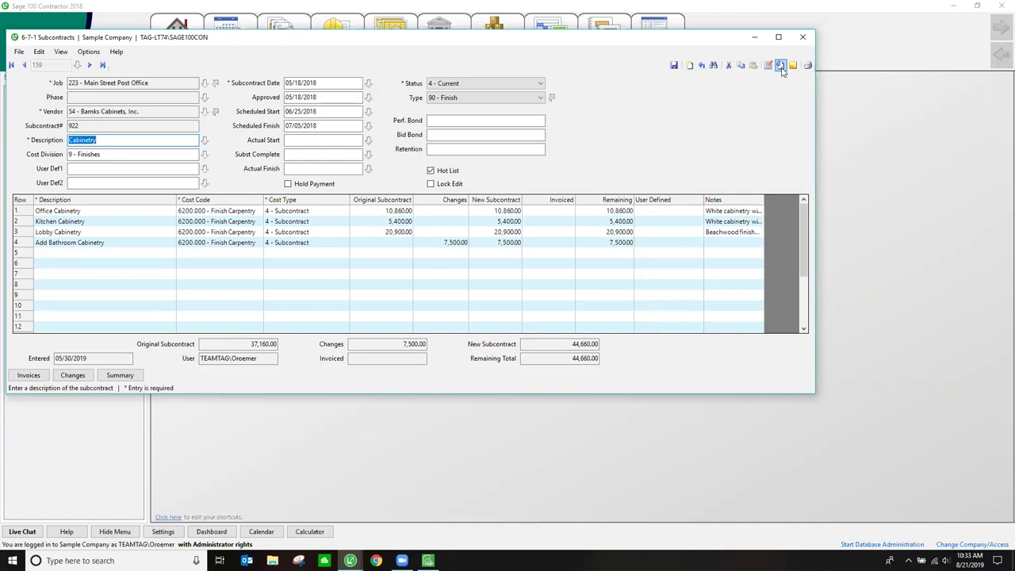
- Open subcontract 922's SPC Documents .pvsync attachment from the Attachments list
left_click(781, 67)
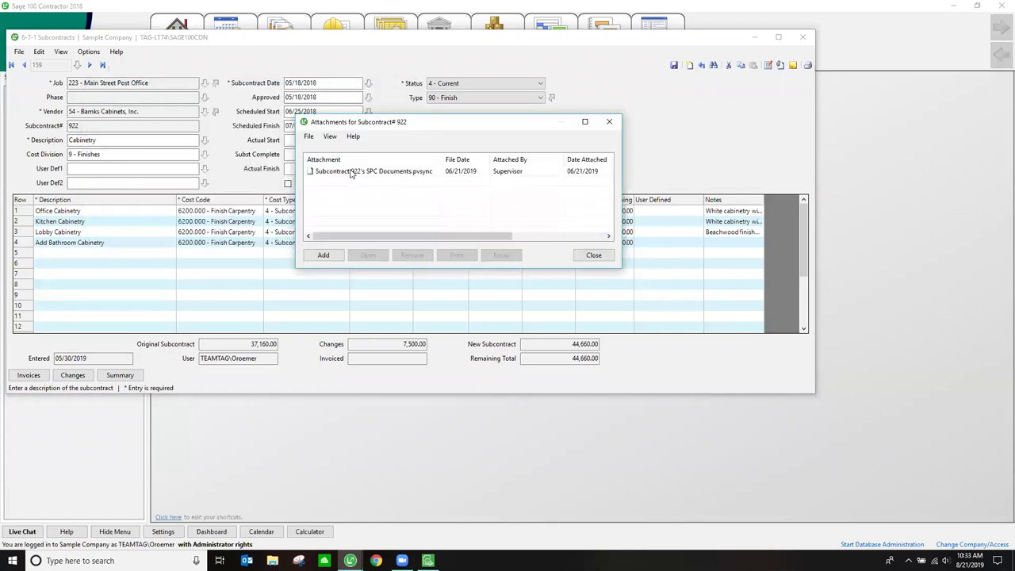
left_click(351, 173)
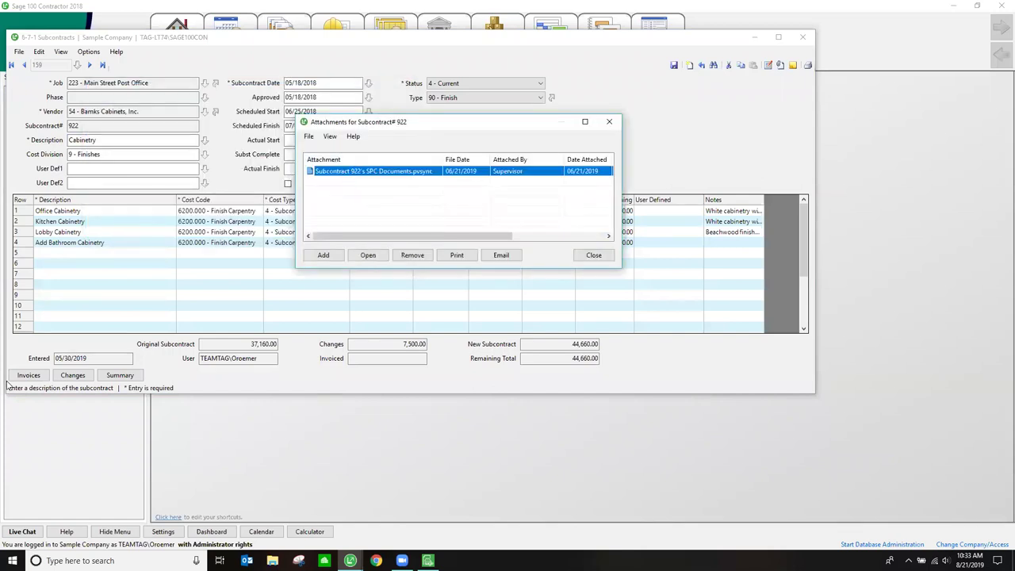
double_click(365, 176)
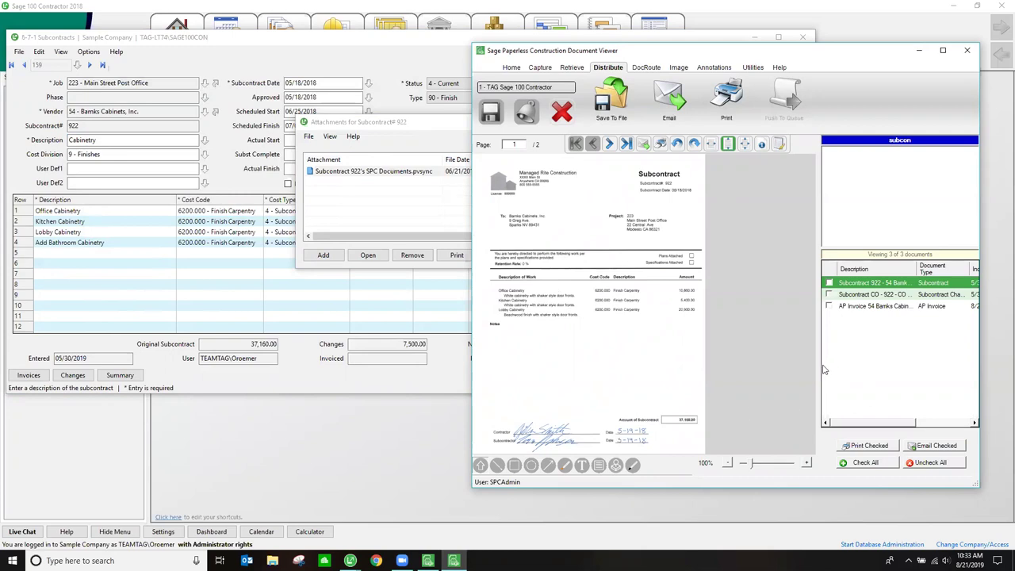
- Widen the document list, then view the Subcontract CO and the Bamks Cabinets AP invoice
left_click_drag(822, 367, 760, 368)
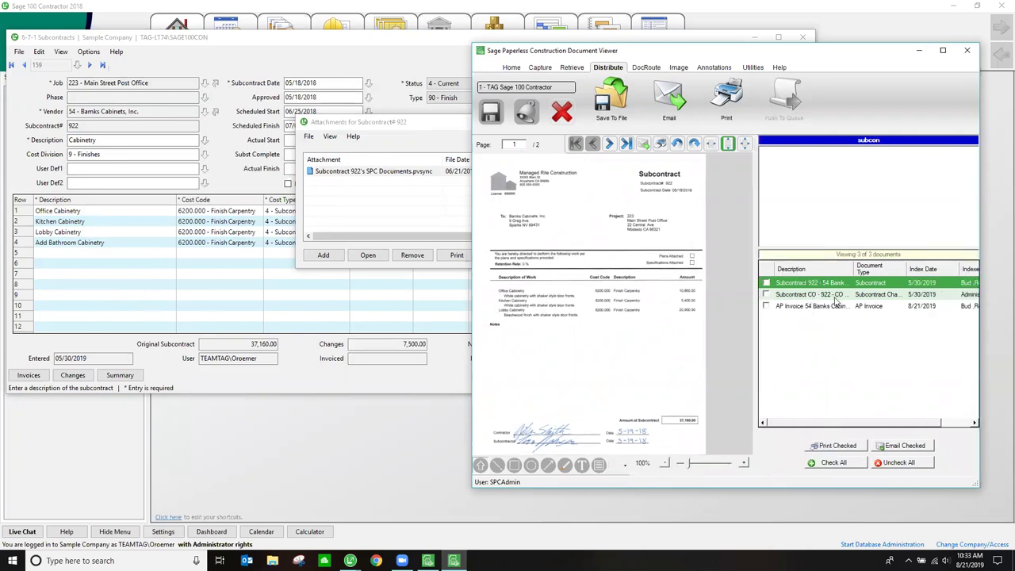
left_click(835, 299)
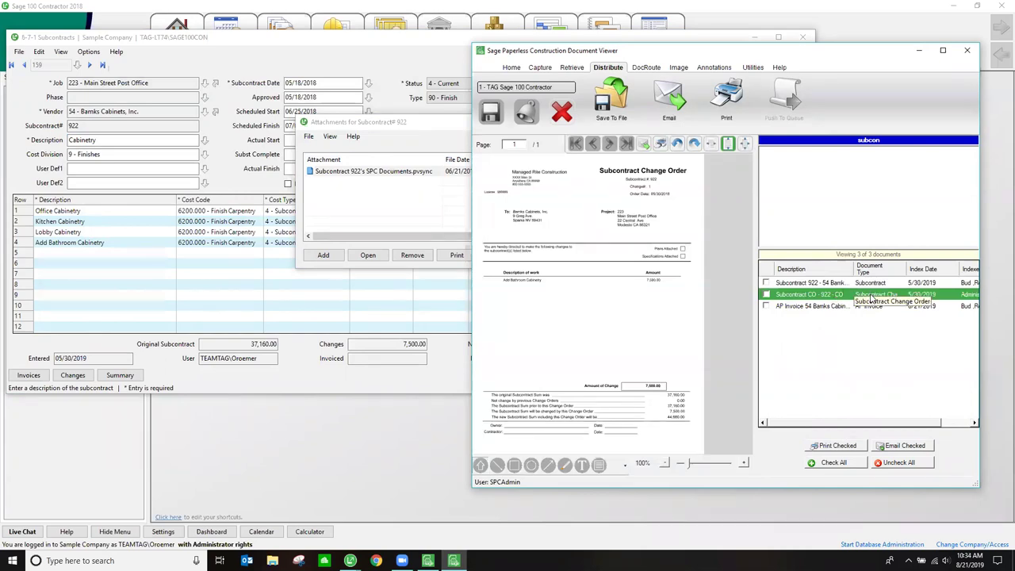
left_click(853, 308)
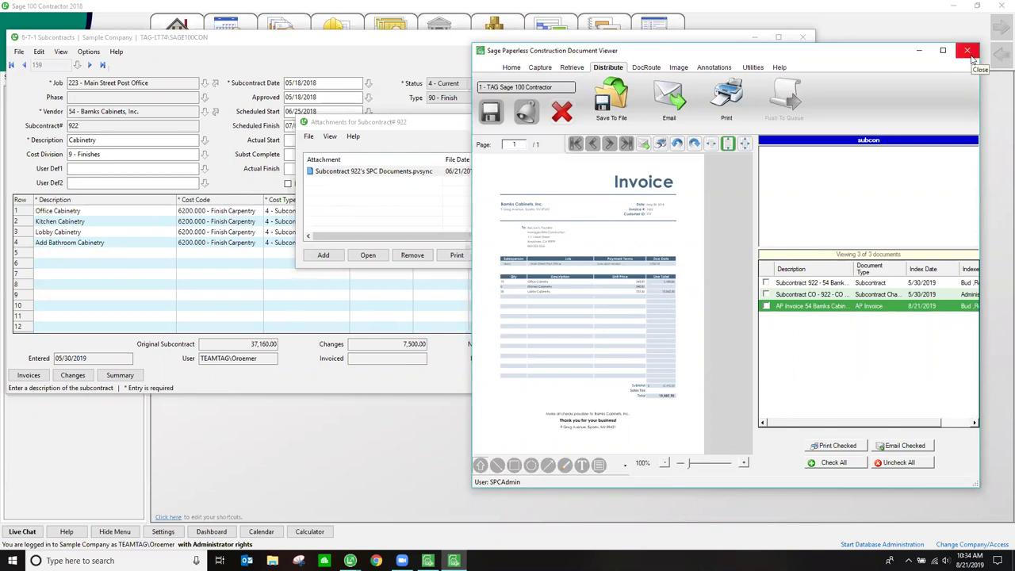
- Close the document viewer, attachments list and Subcontract 922 window, then switch back to Sage Paperless Construction
left_click(968, 52)
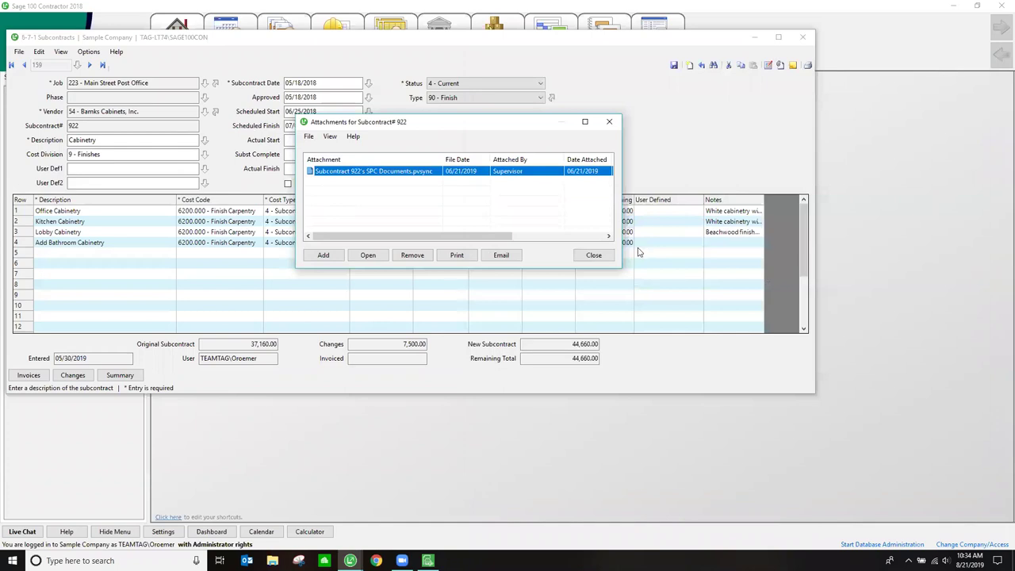
left_click(593, 255)
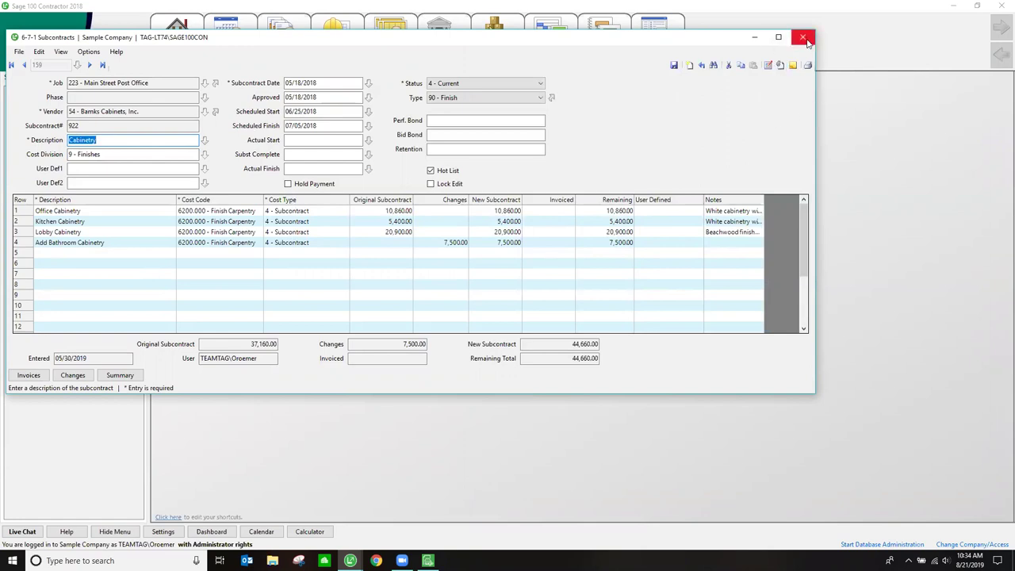
left_click(803, 37)
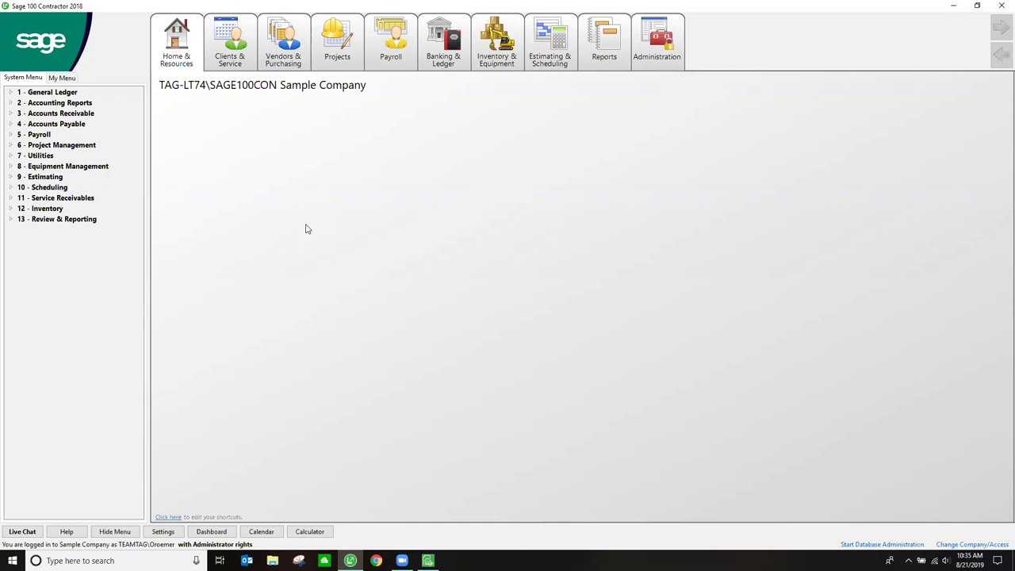
left_click(428, 561)
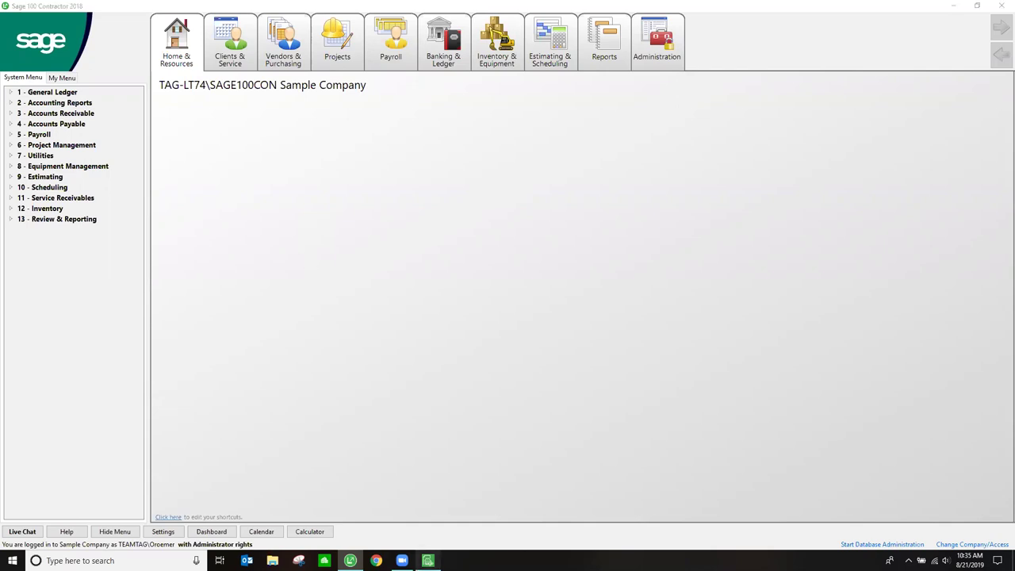